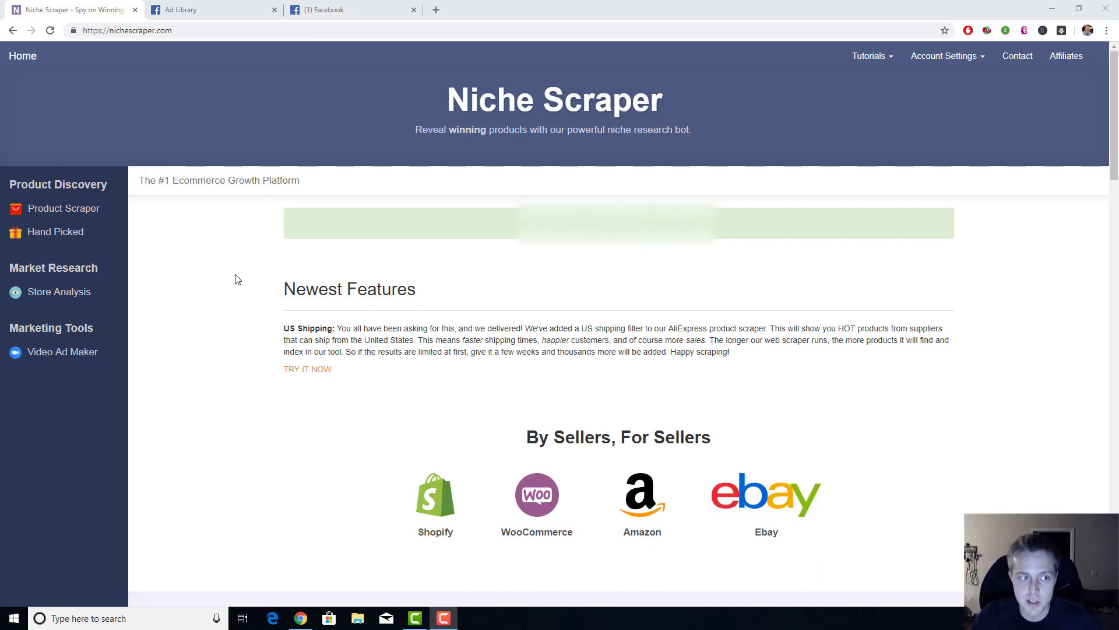
# - Search Shopify products added < 1 Week Ago from Verified Dropshipping stores in Product Scraper
pyautogui.click(65, 216)
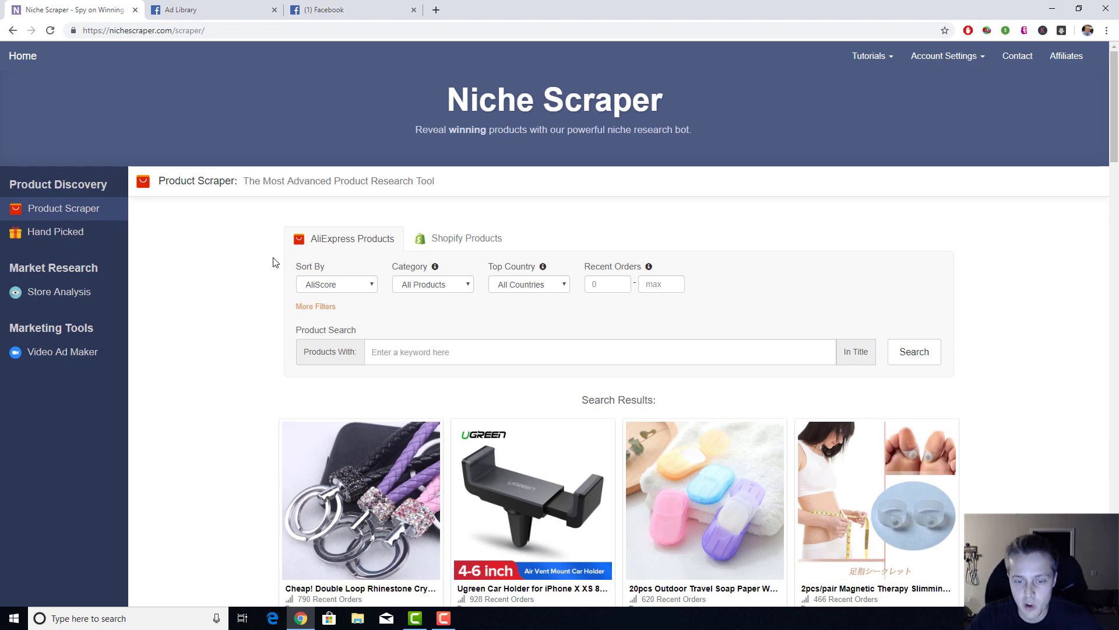
pyautogui.click(466, 244)
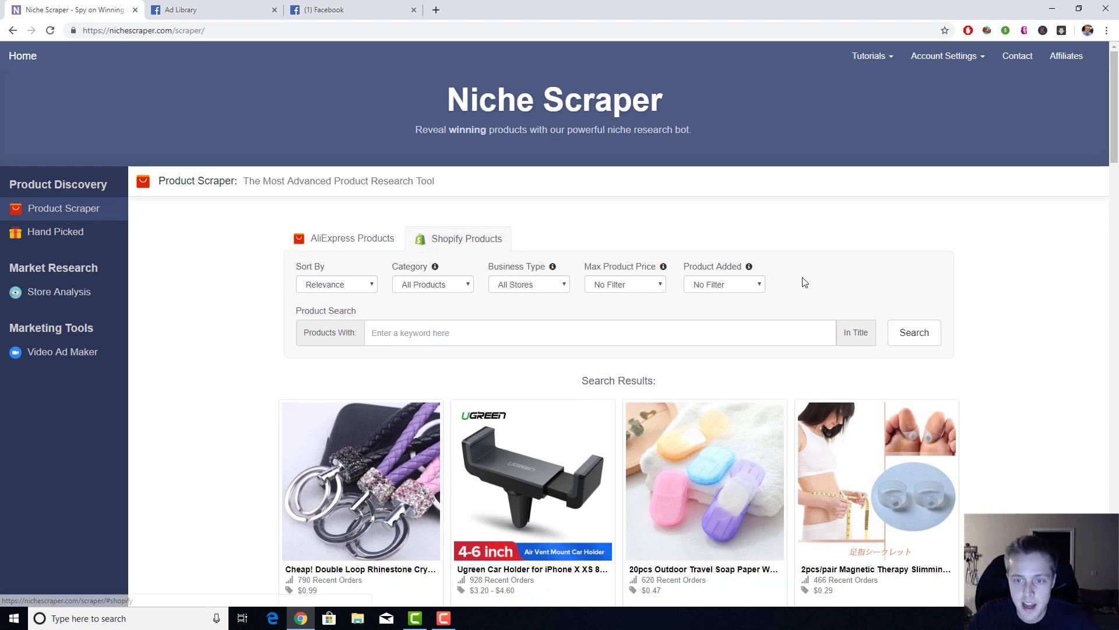
pyautogui.click(715, 286)
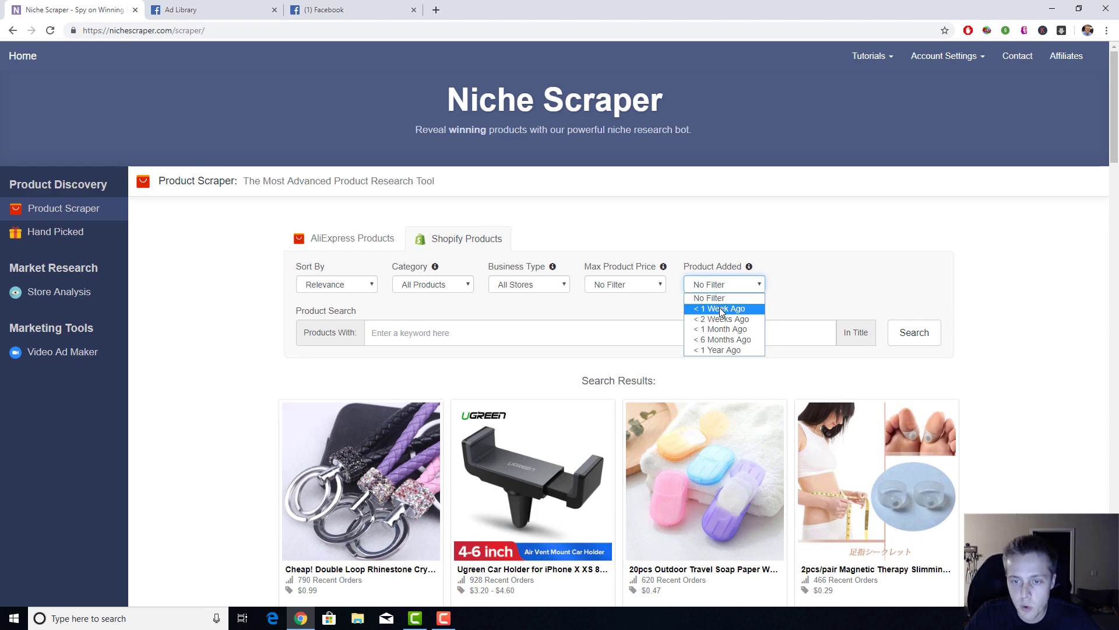
pyautogui.click(723, 309)
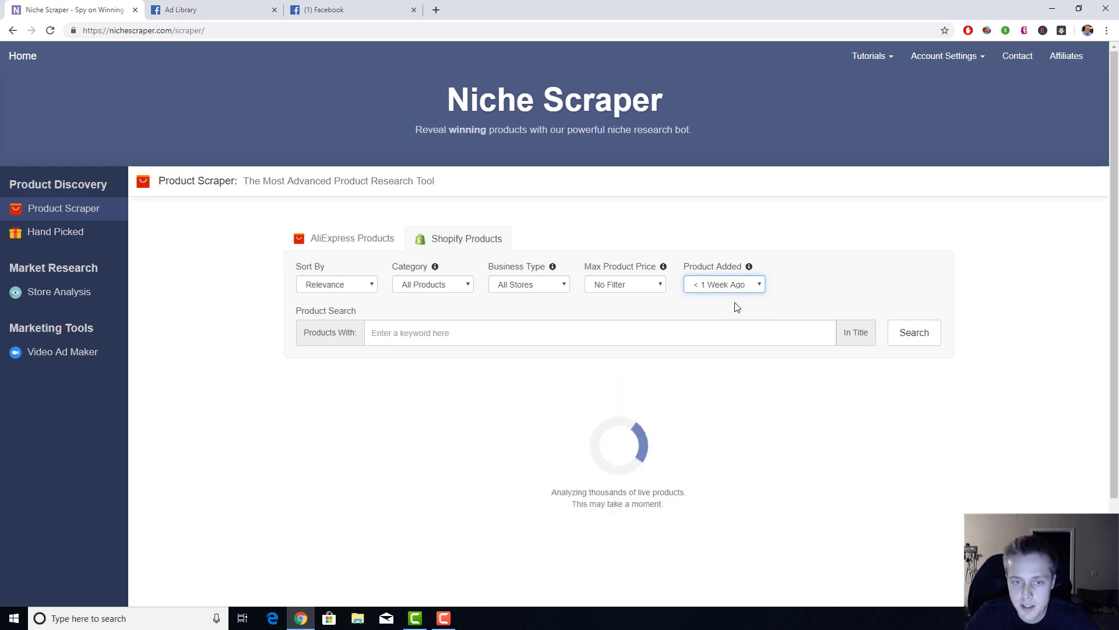
pyautogui.click(523, 283)
pyautogui.click(530, 310)
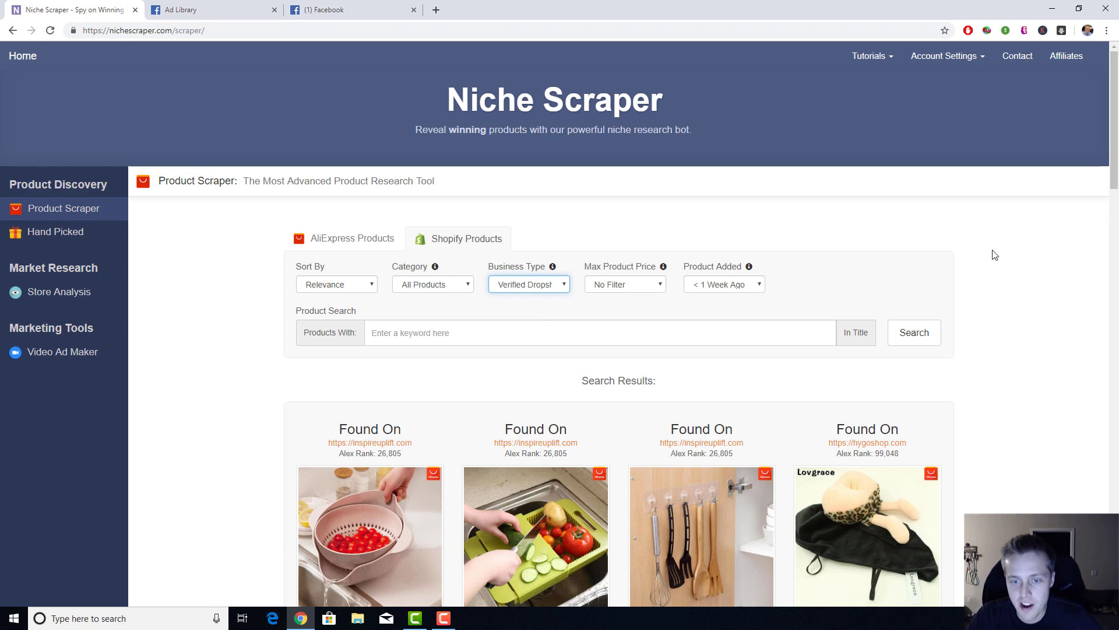
pyautogui.click(1006, 285)
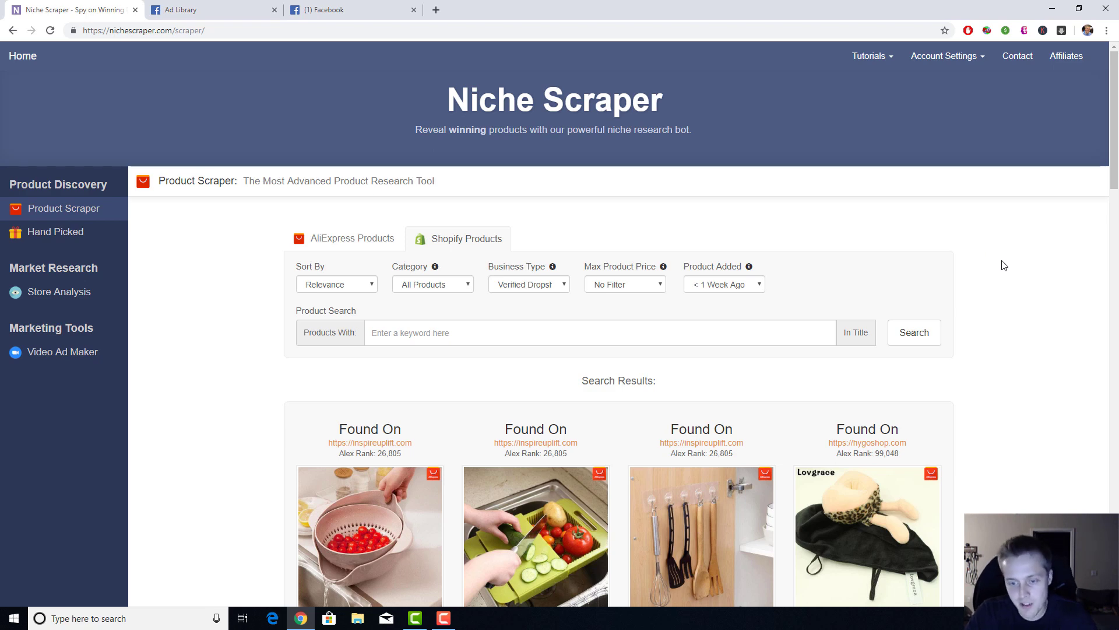
# - Scroll the results down to hygoshop.com's $98.99 Bathtub Tray card
pyautogui.scroll(-3, 1003, 262)
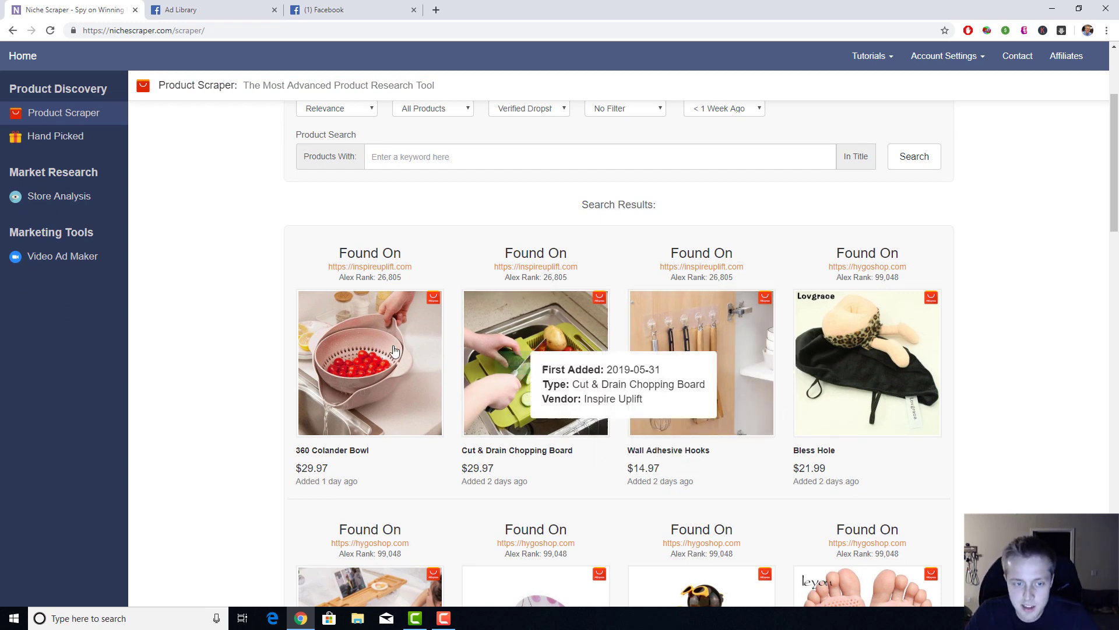
pyautogui.moveTo(468, 366)
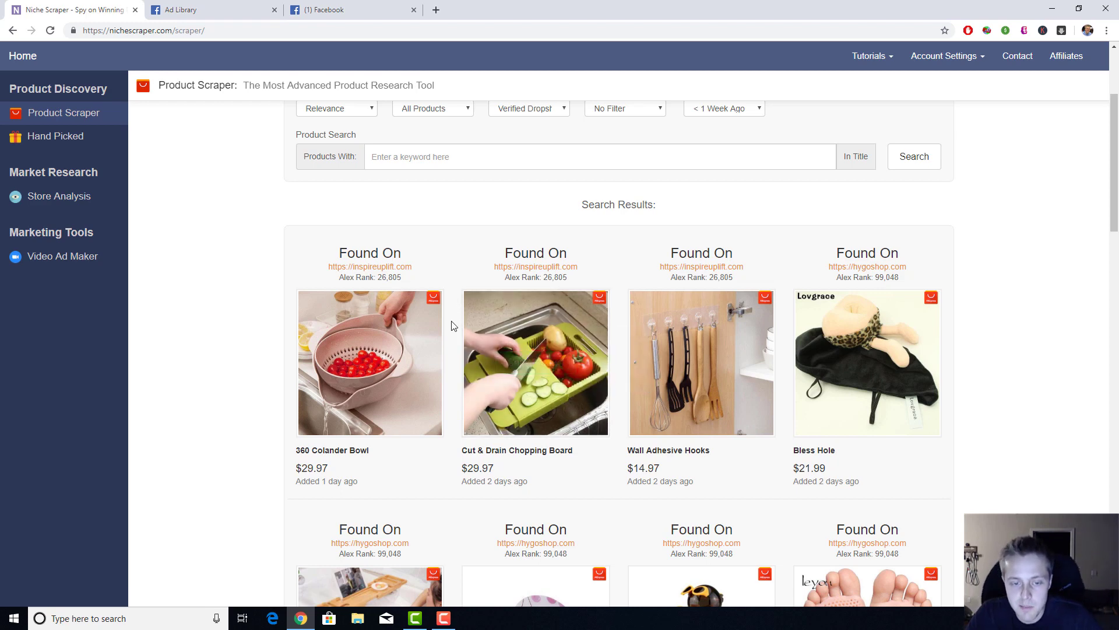
pyautogui.scroll(-2, 456, 321)
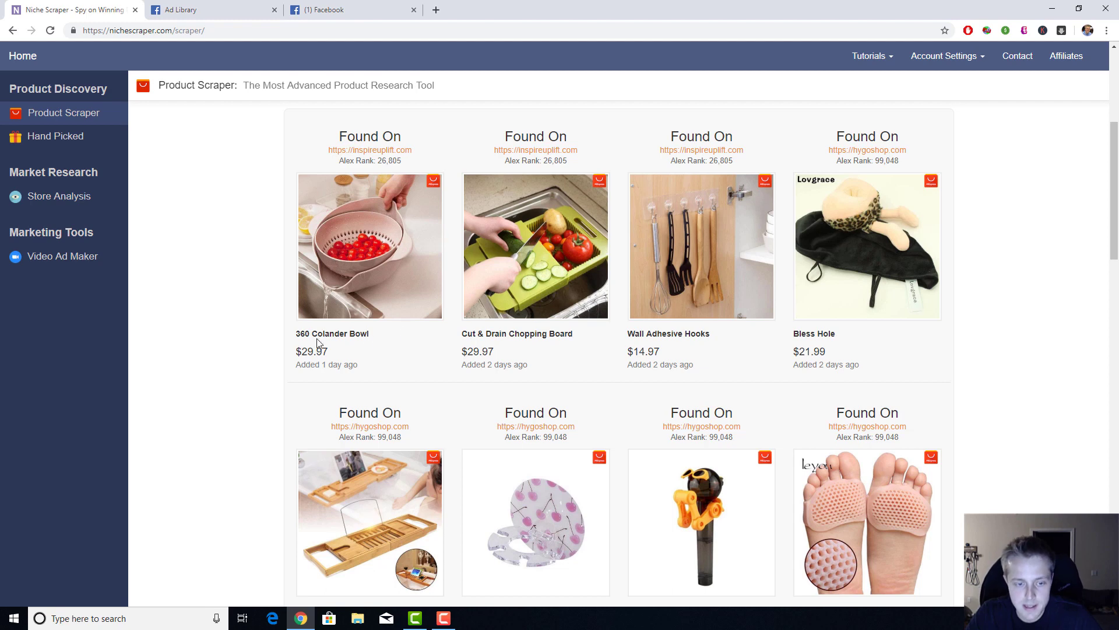
pyautogui.scroll(-2, 315, 342)
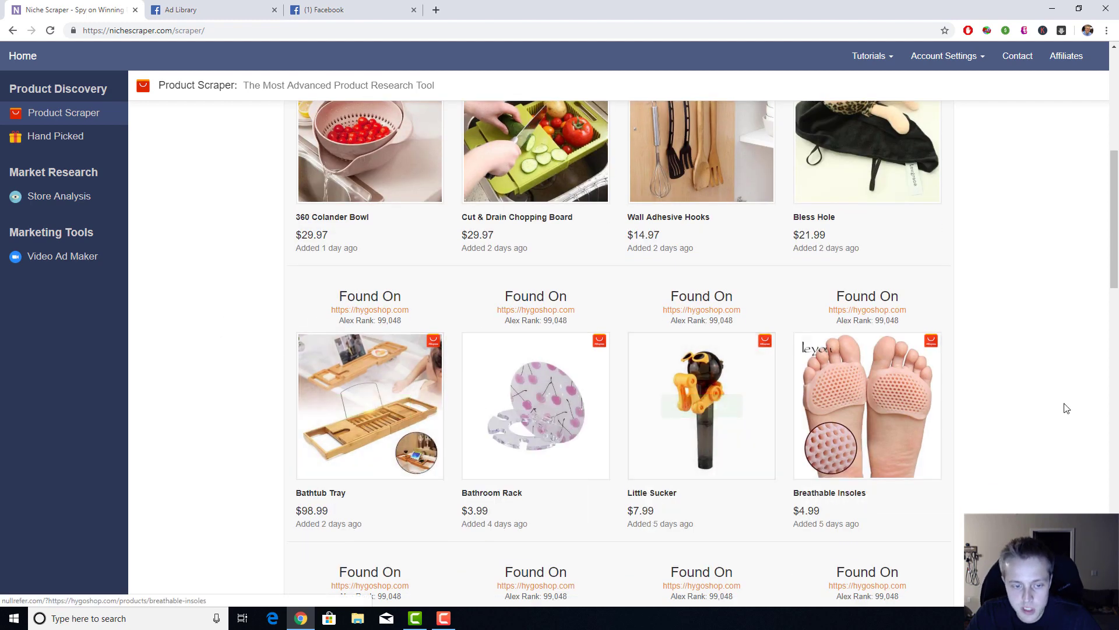
pyautogui.scroll(-2, 1061, 411)
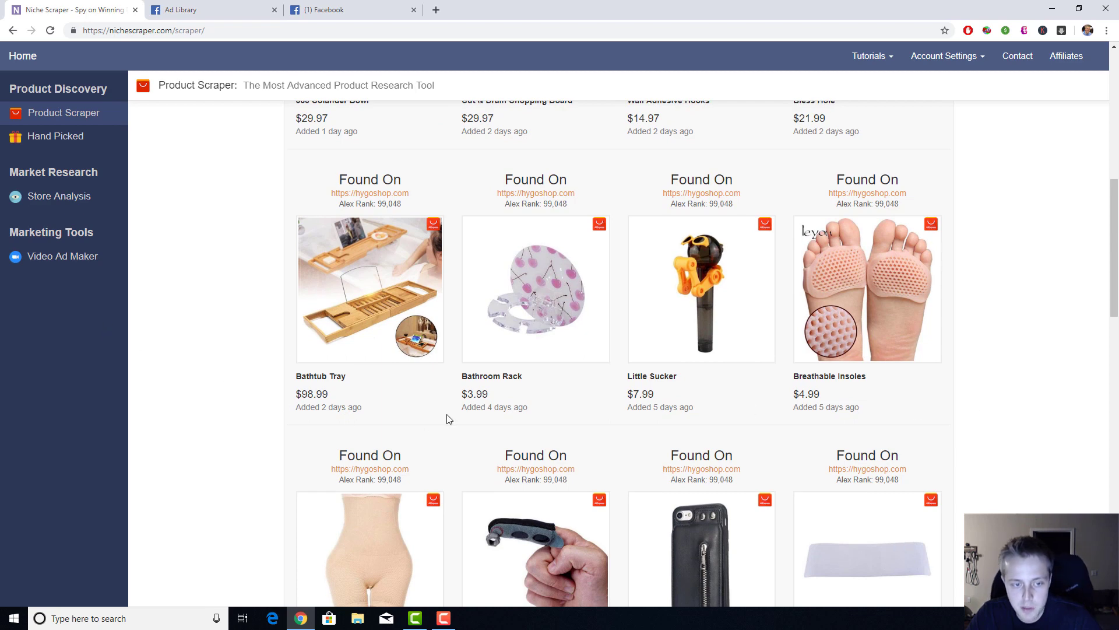
pyautogui.moveTo(303, 396); pyautogui.dragTo(329, 396)
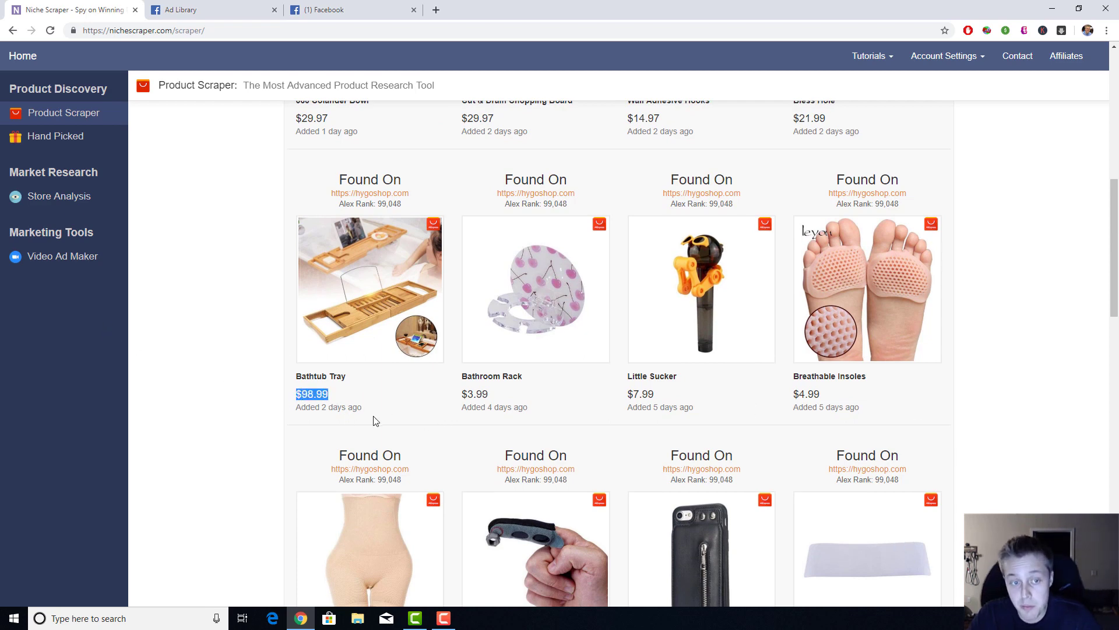
pyautogui.click(261, 405)
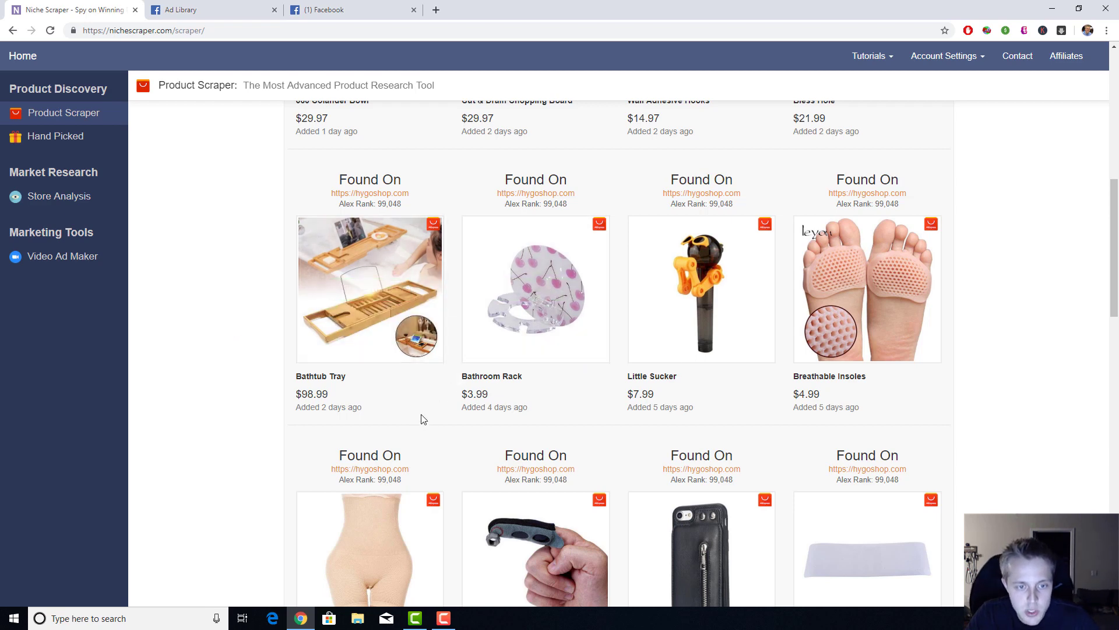
pyautogui.moveTo(341, 313)
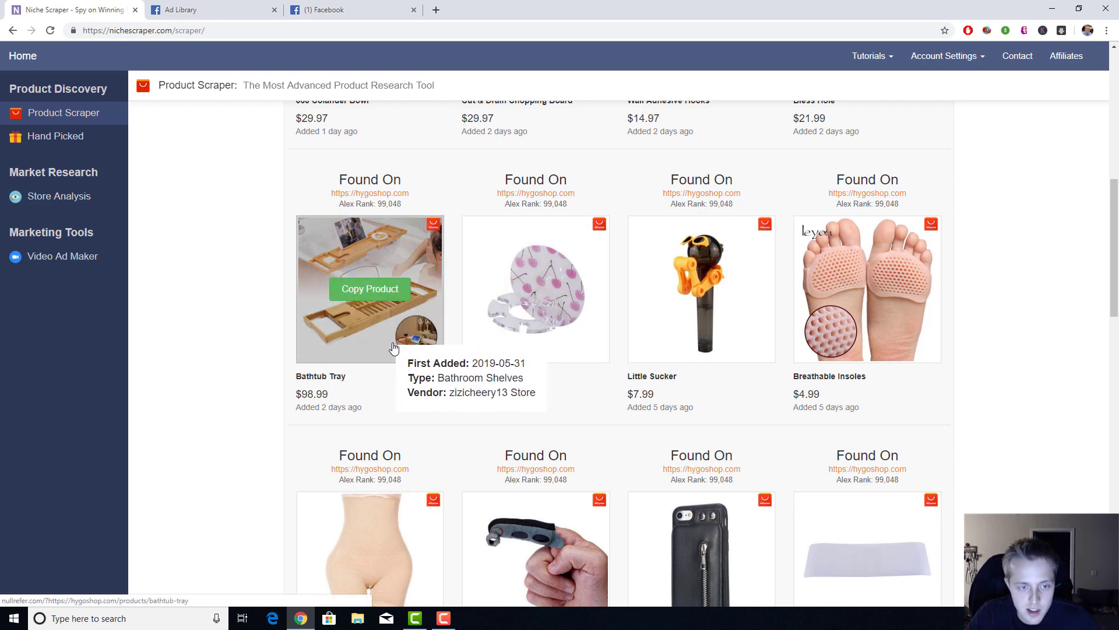
# - Open the Bathtub Tray store page in a new tab and Google-search its main photo
pyautogui.middleClick(390, 322)
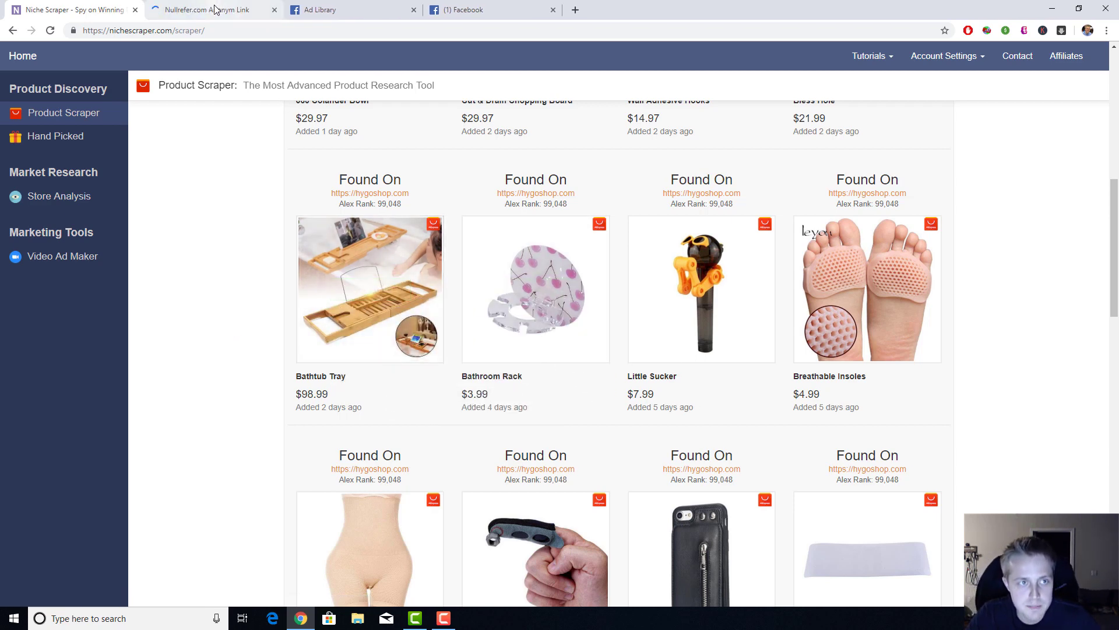
pyautogui.click(215, 10)
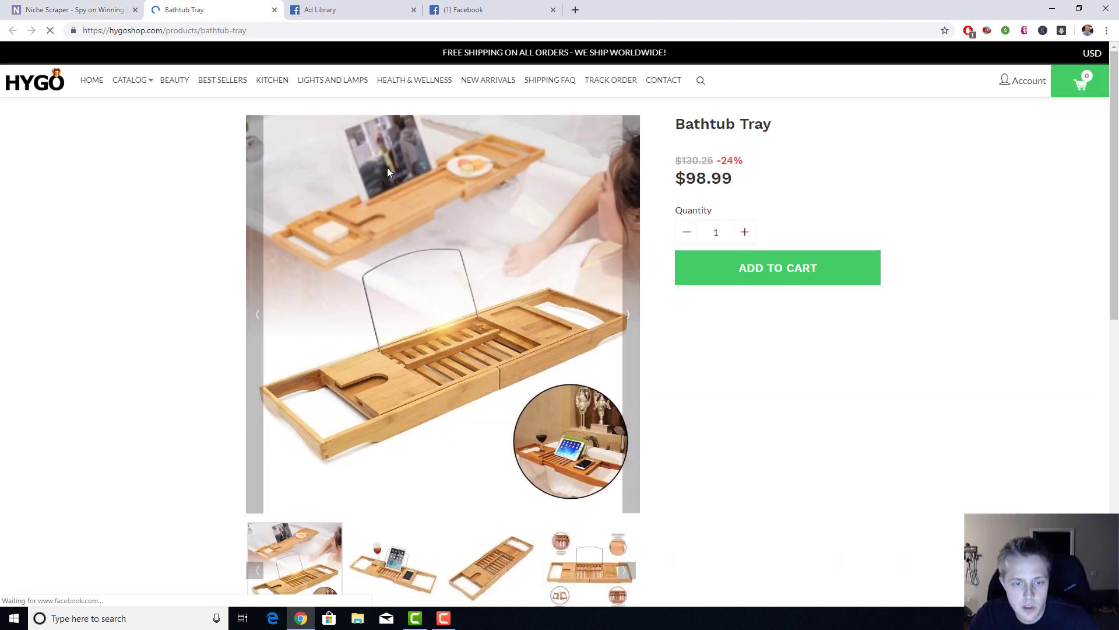
pyautogui.scroll(-10, 220, 175)
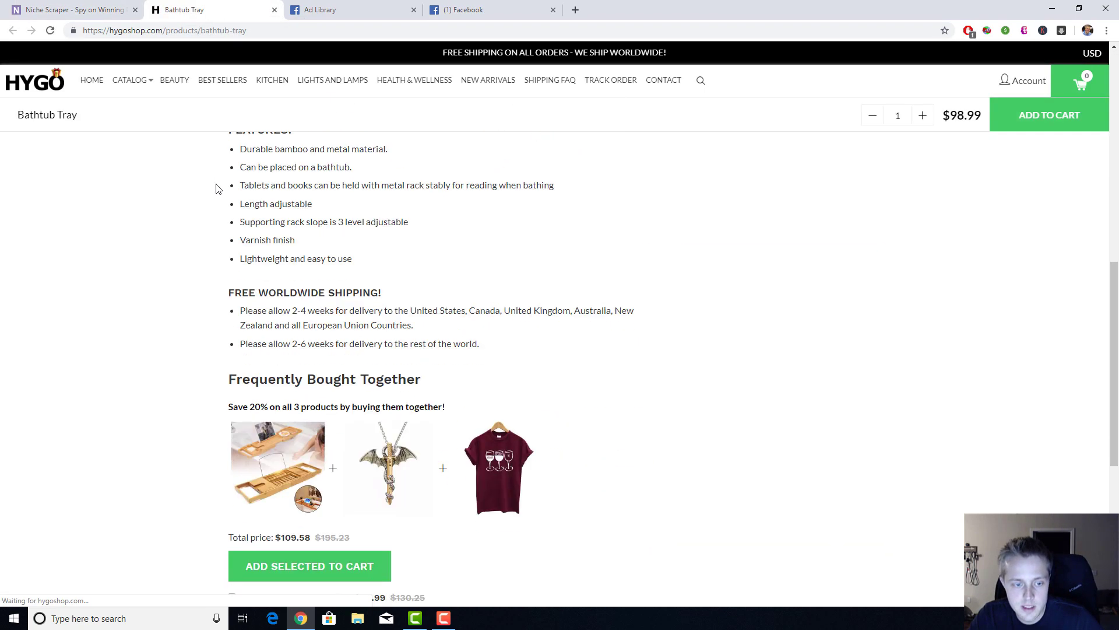
pyautogui.scroll(5, 215, 190)
pyautogui.scroll(5, 215, 190)
pyautogui.rightClick(428, 338)
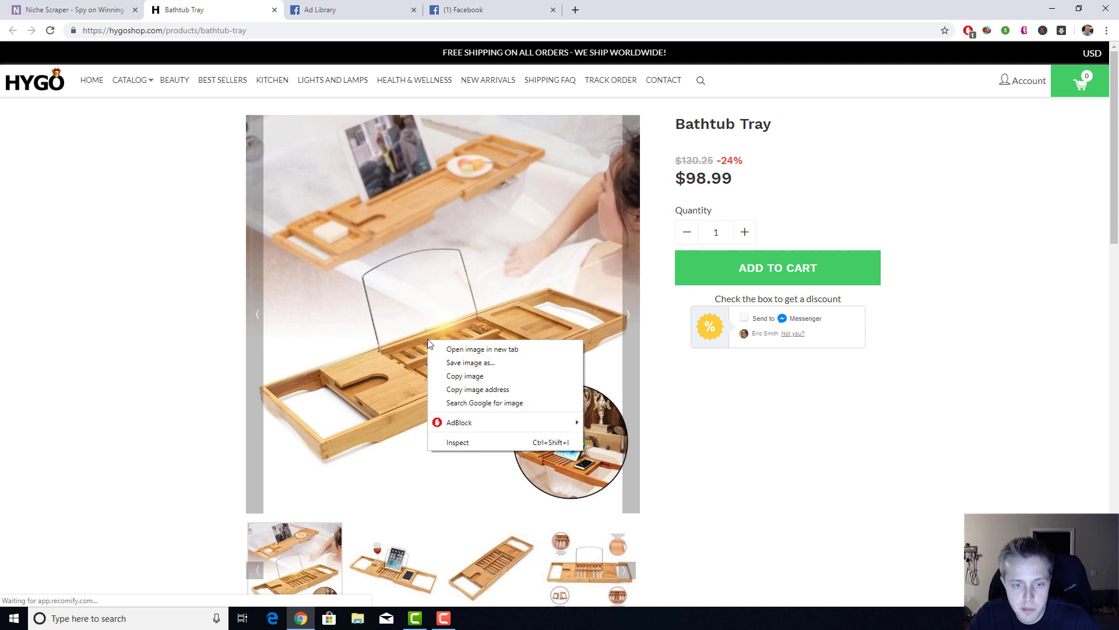
pyautogui.click(67, 10)
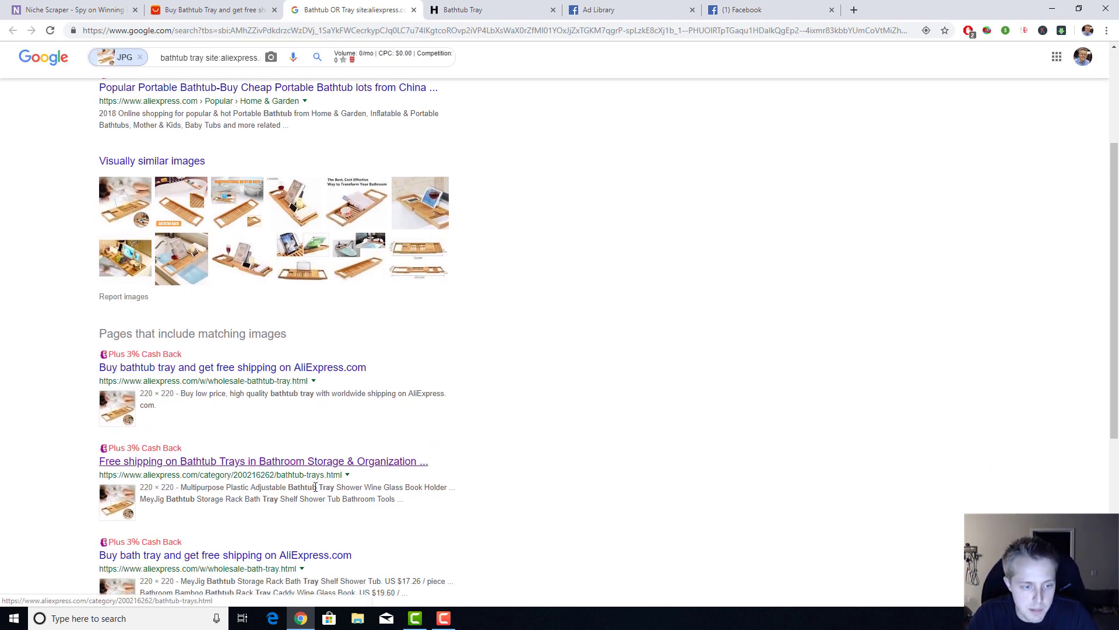
# - Check the $19.50 supplier price on AliExpress Bathtub Trays, then return to Niche Scraper
pyautogui.click(355, 461)
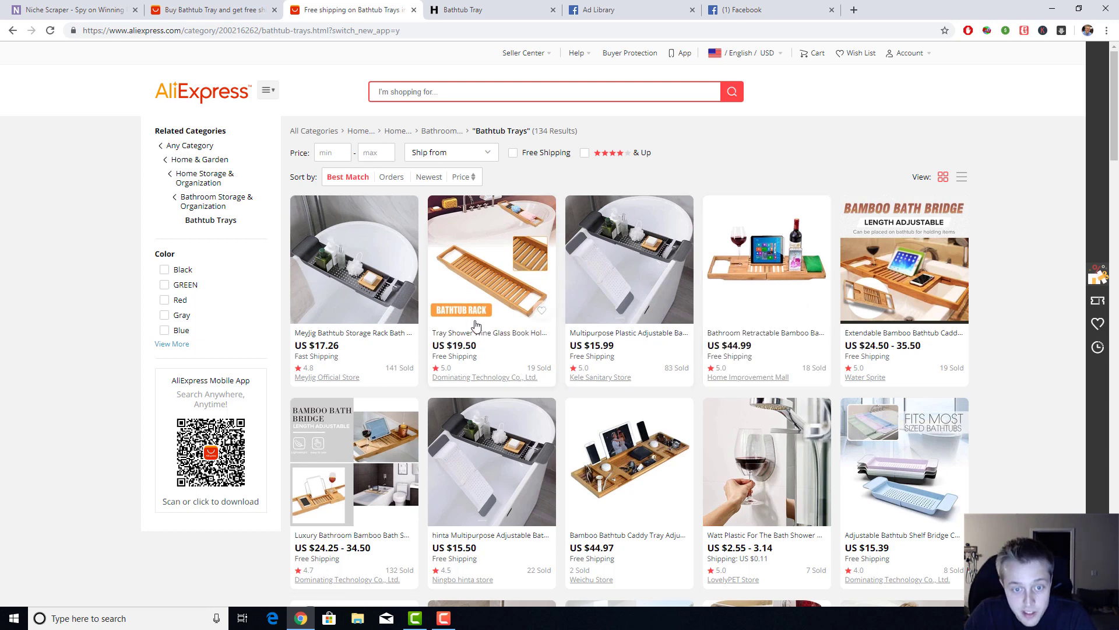
pyautogui.moveTo(491, 346); pyautogui.dragTo(447, 345)
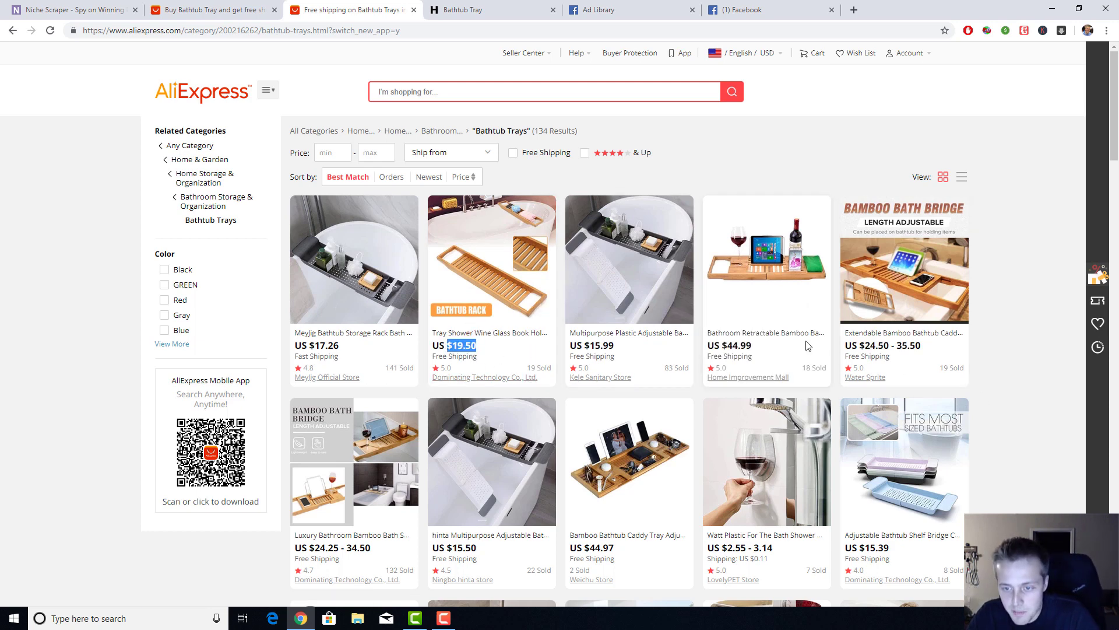
pyautogui.click(743, 342)
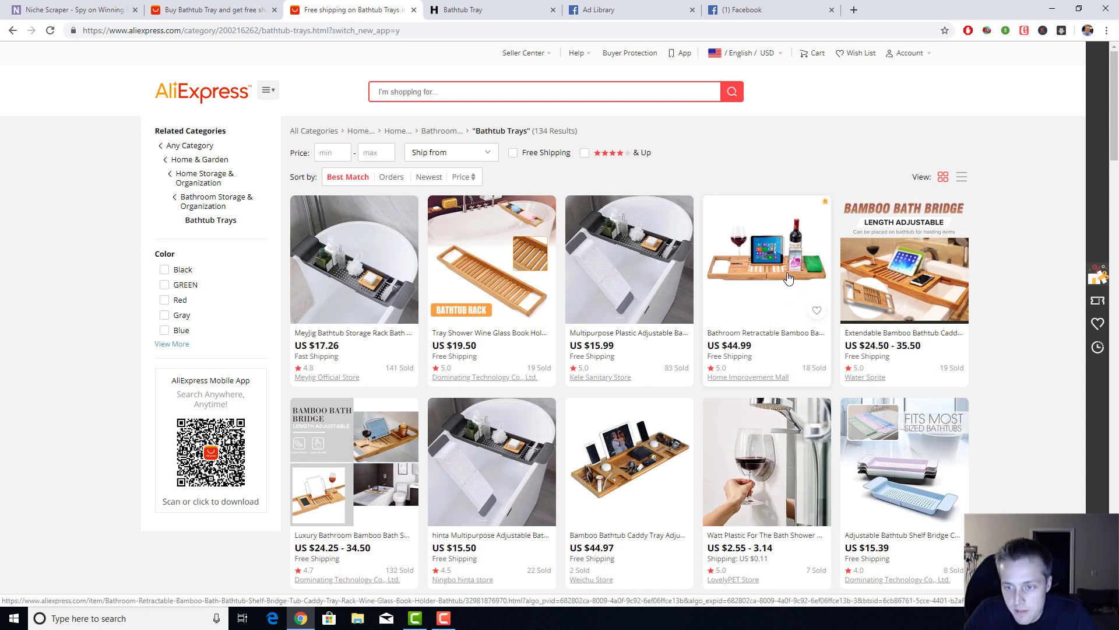
pyautogui.click(209, 10)
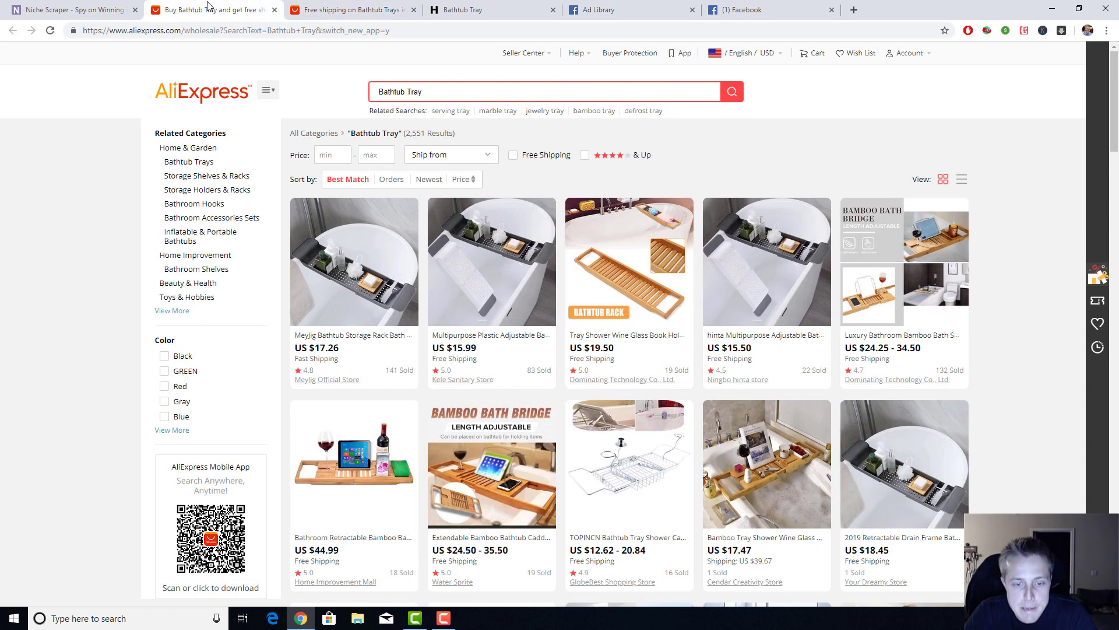
pyautogui.click(76, 7)
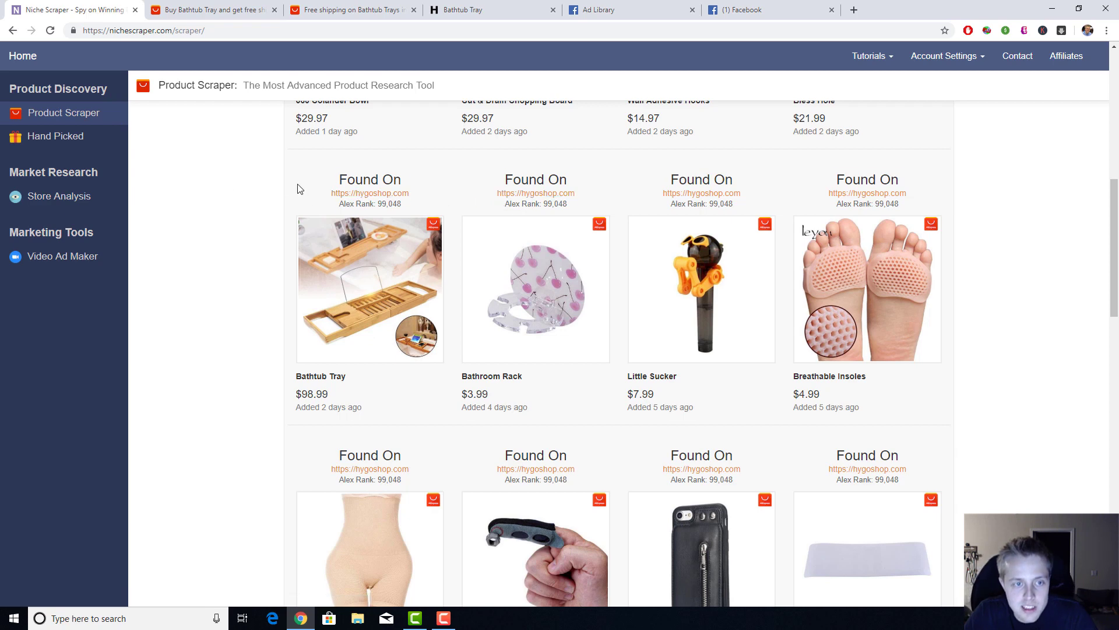
# - Open hygoshop.com's Store Analysis in a new tab and select its store address
pyautogui.moveTo(304, 187); pyautogui.dragTo(244, 207)
pyautogui.click(244, 207)
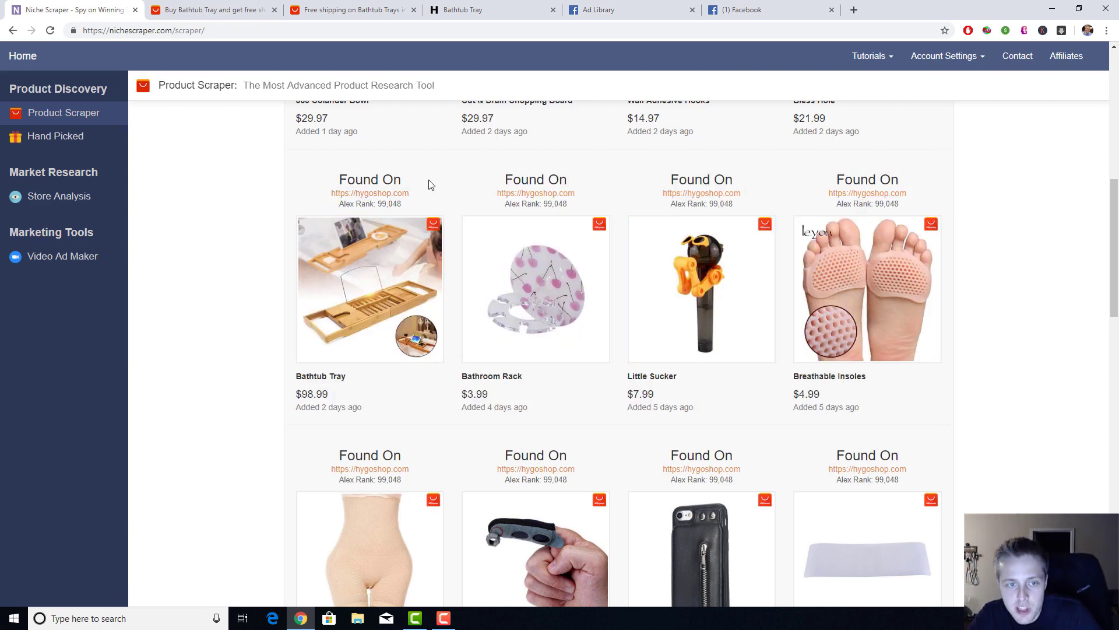
pyautogui.moveTo(325, 222)
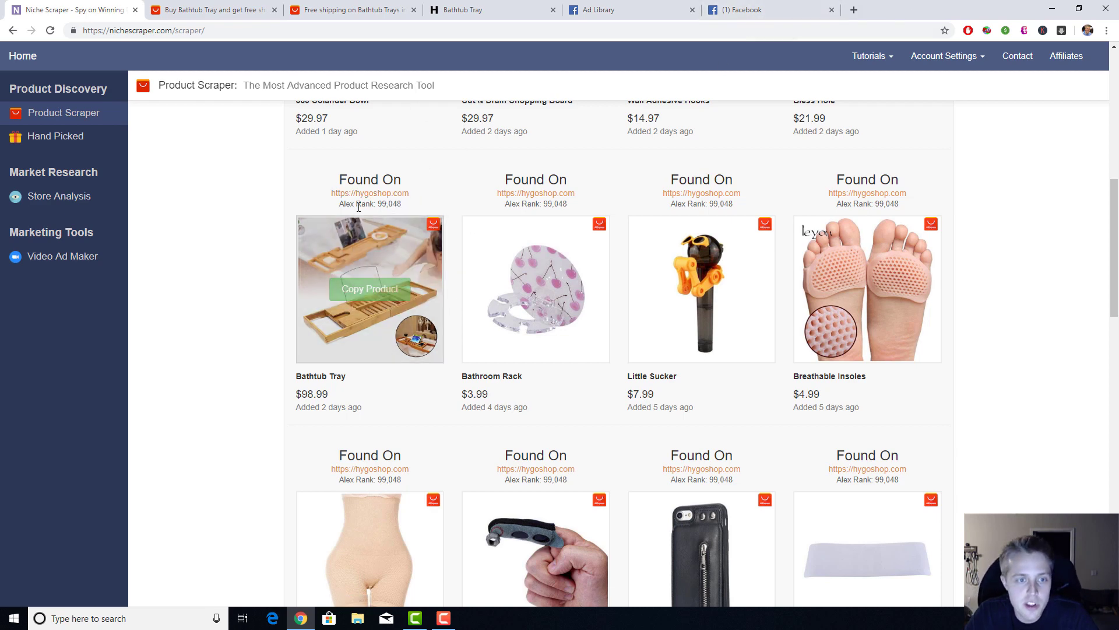
pyautogui.middleClick(371, 193)
pyautogui.click(187, 9)
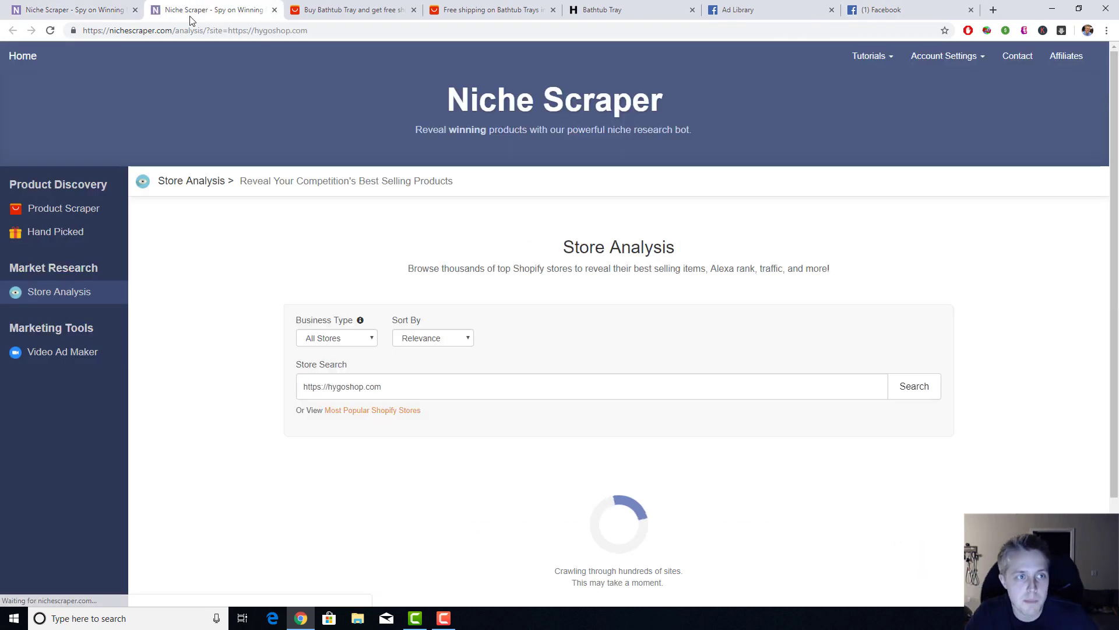
pyautogui.moveTo(743, 480); pyautogui.dragTo(600, 482)
# - Search Facebook for the pasted hygoshop.com address and scan the results
pyautogui.click(884, 8)
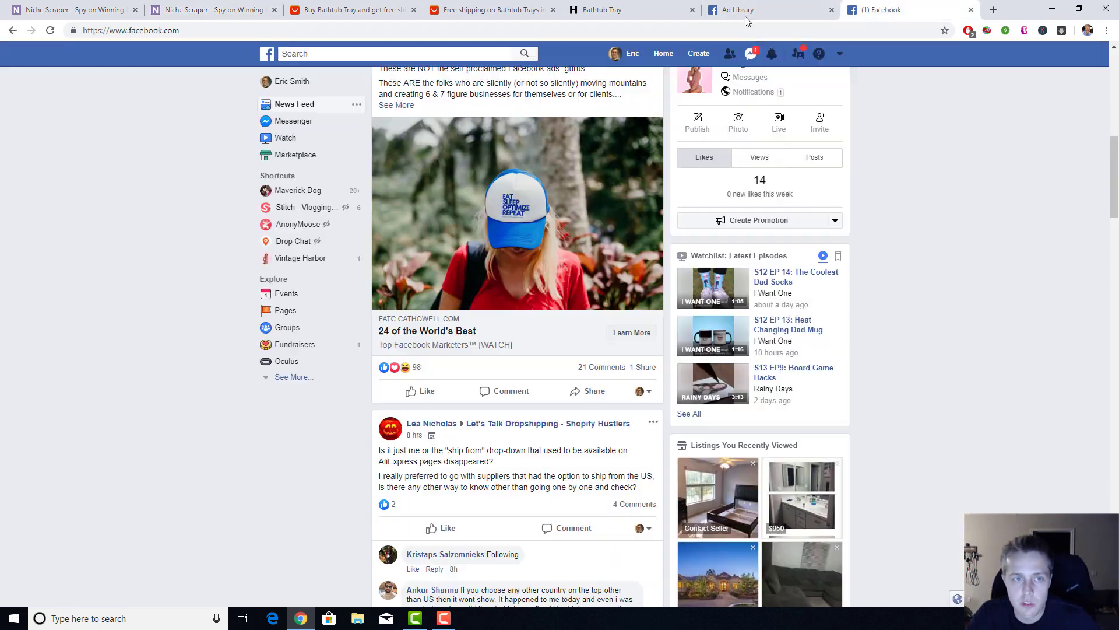
pyautogui.click(376, 54)
pyautogui.hotkey('ctrl', 'v')
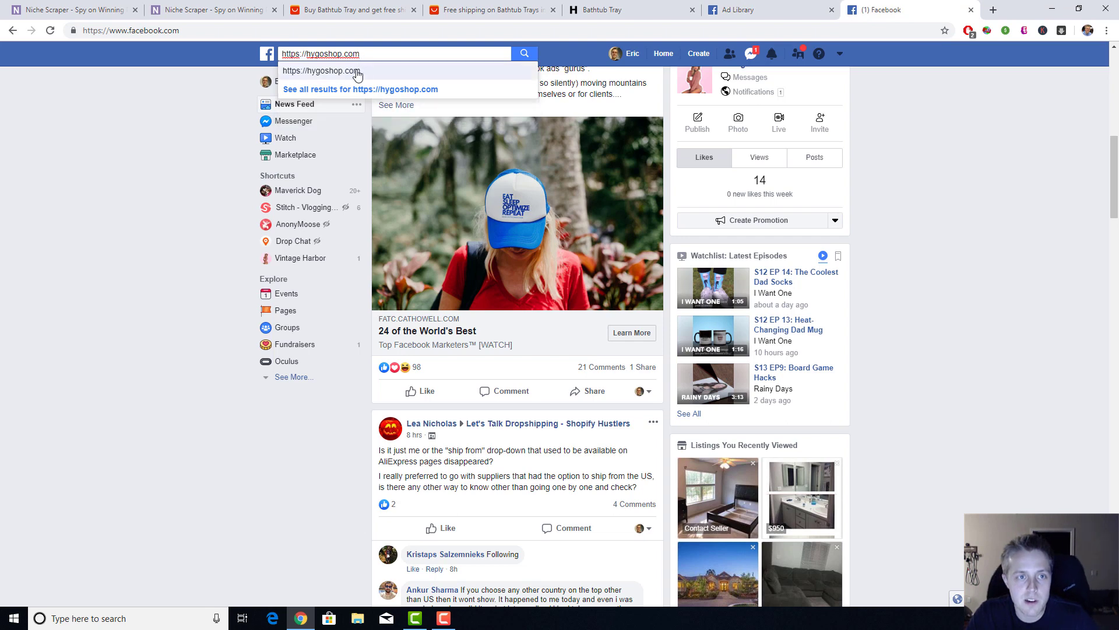
pyautogui.press('Return')
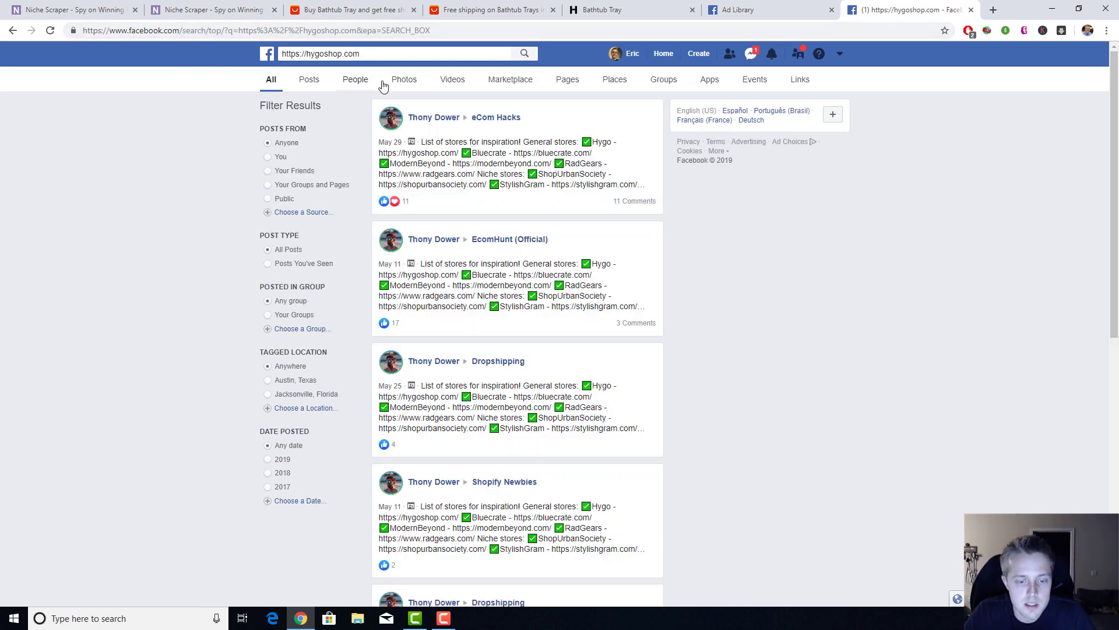
pyautogui.scroll(-7, 699, 263)
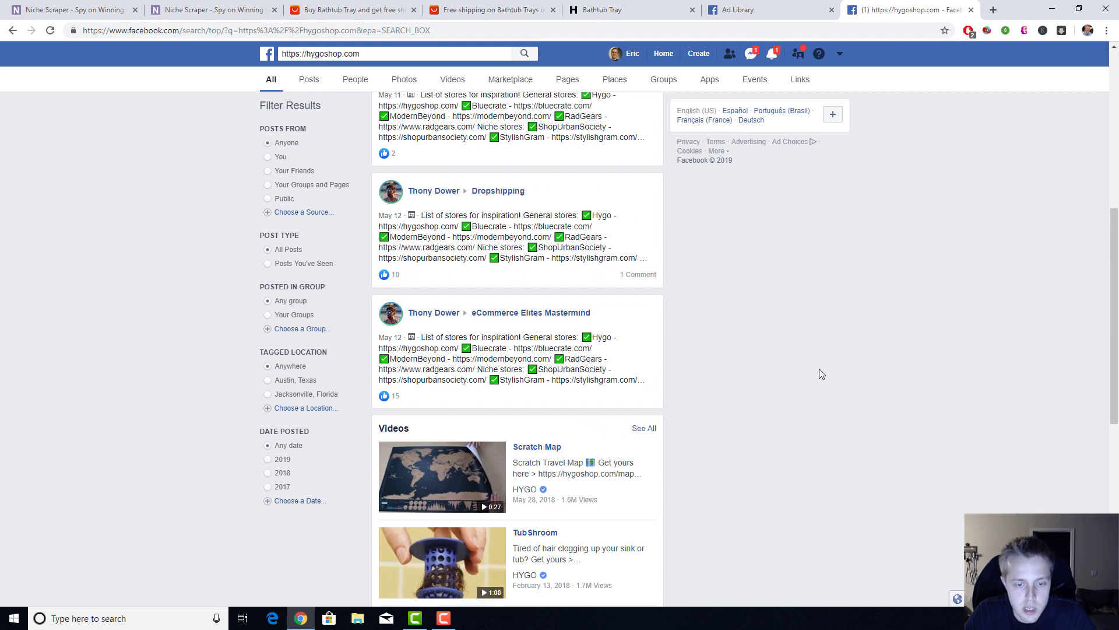
pyautogui.scroll(-5, 798, 339)
pyautogui.scroll(-3, 665, 404)
pyautogui.scroll(5, 589, 385)
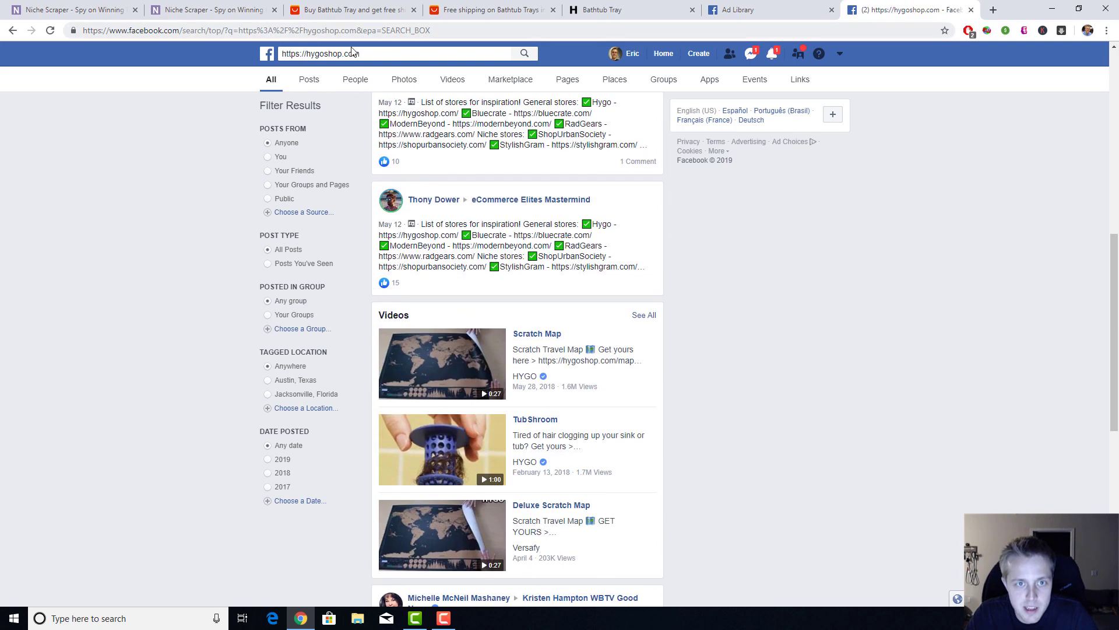
# - Filter to Pages, search 'hygo shop', and open the HYGO Shop page
pyautogui.click(553, 85)
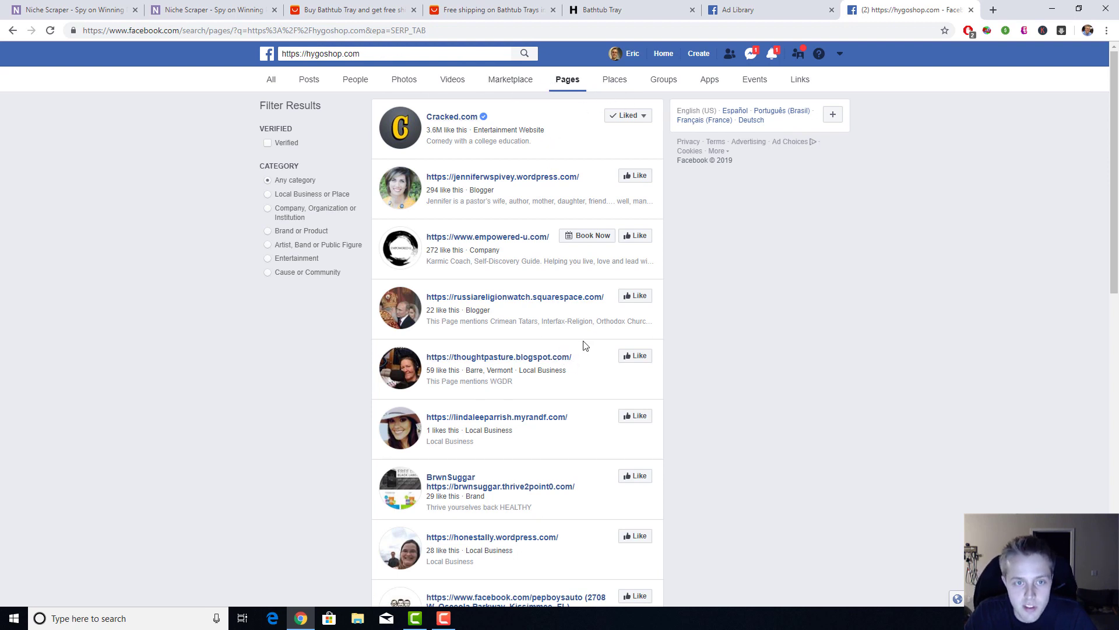
pyautogui.click(380, 54)
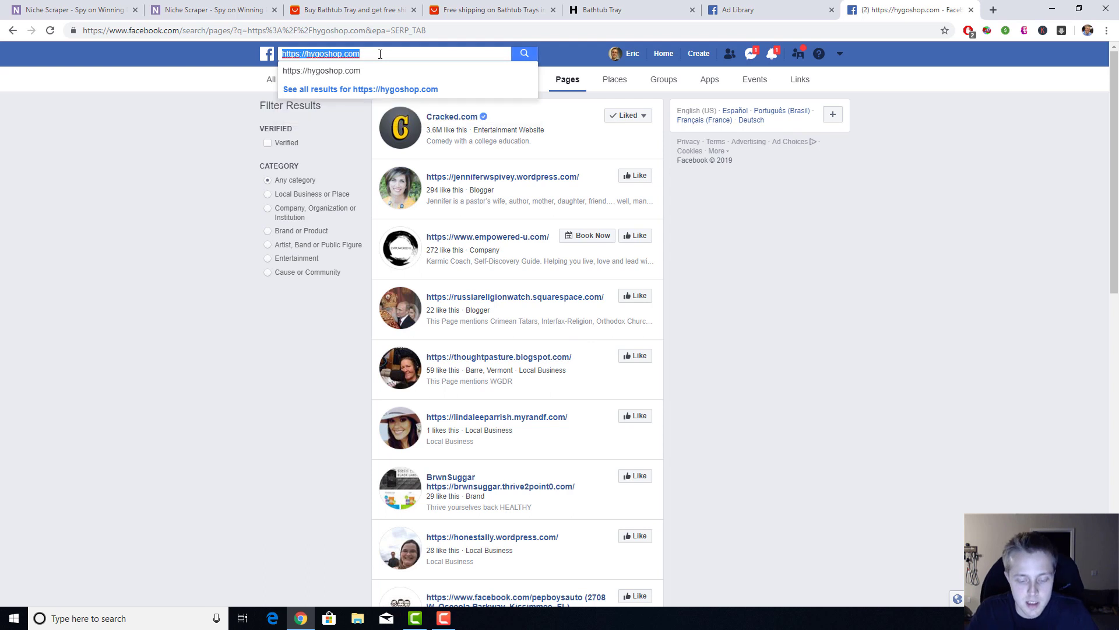
pyautogui.write('hygo')
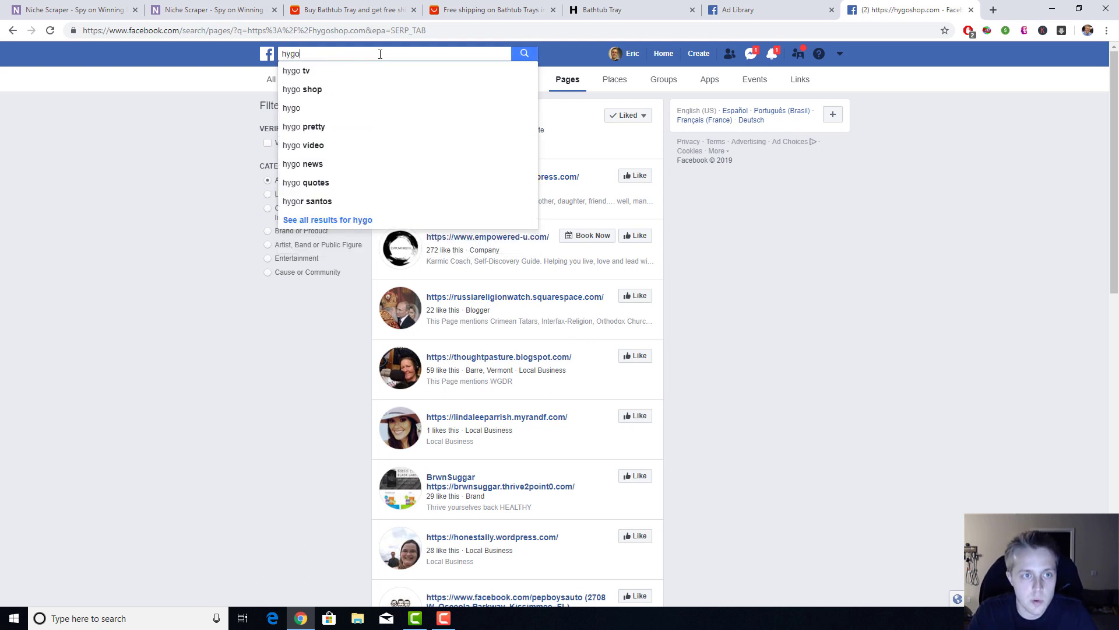
pyautogui.write('shop')
pyautogui.press('Return')
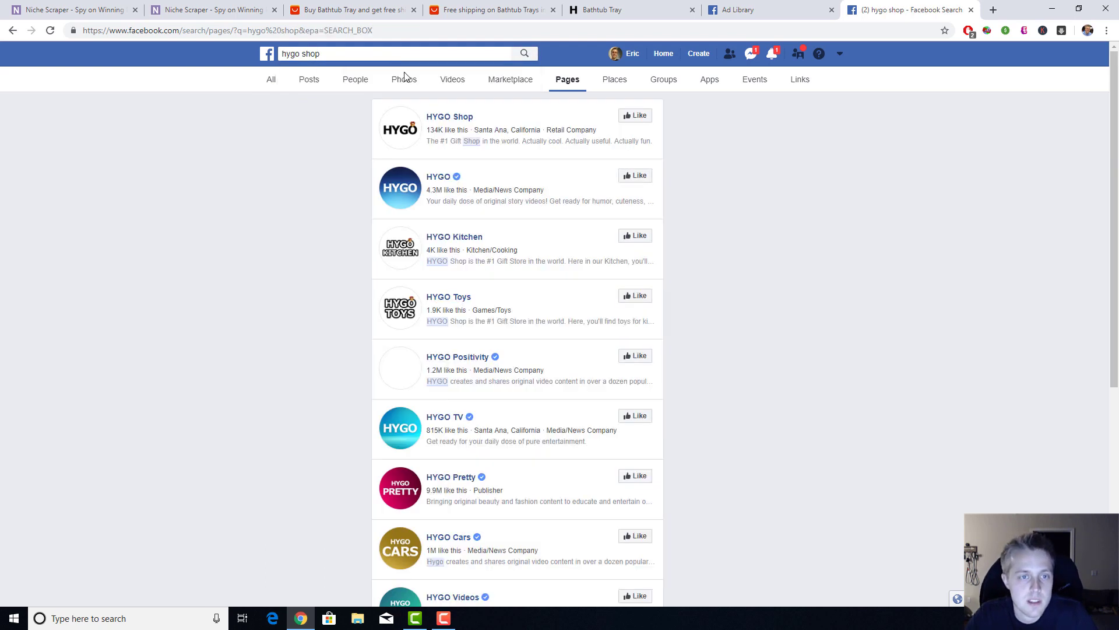
pyautogui.click(440, 119)
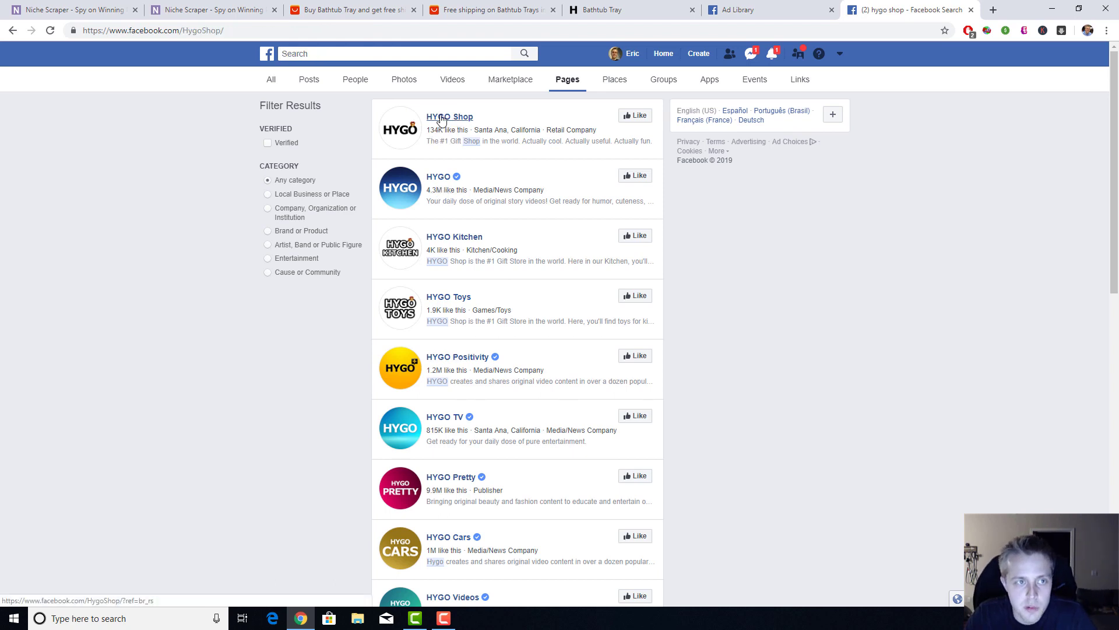
# - Search the Ad Library for HygoShop and review HYGO Shop's four ads started Dec 29, 2018
pyautogui.doubleClick(201, 31)
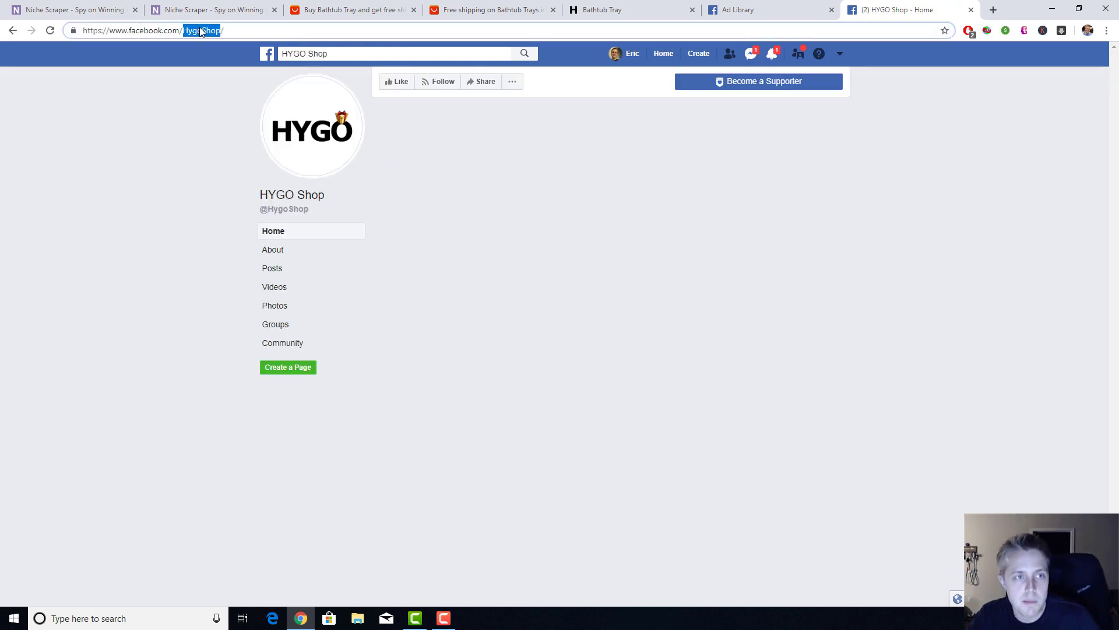
pyautogui.click(751, 10)
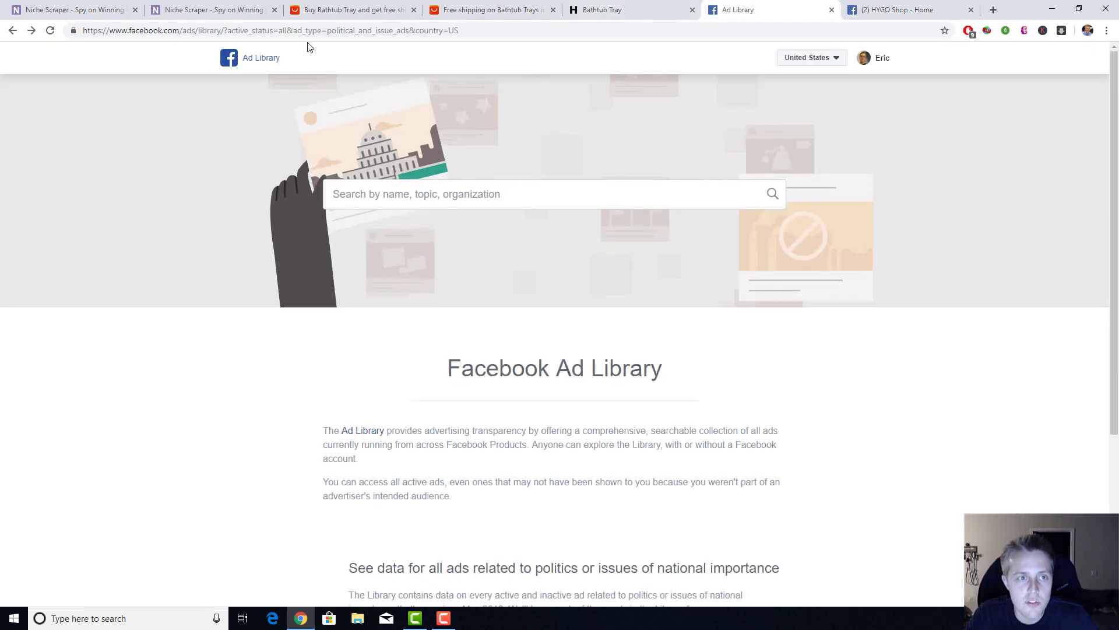
pyautogui.doubleClick(220, 31)
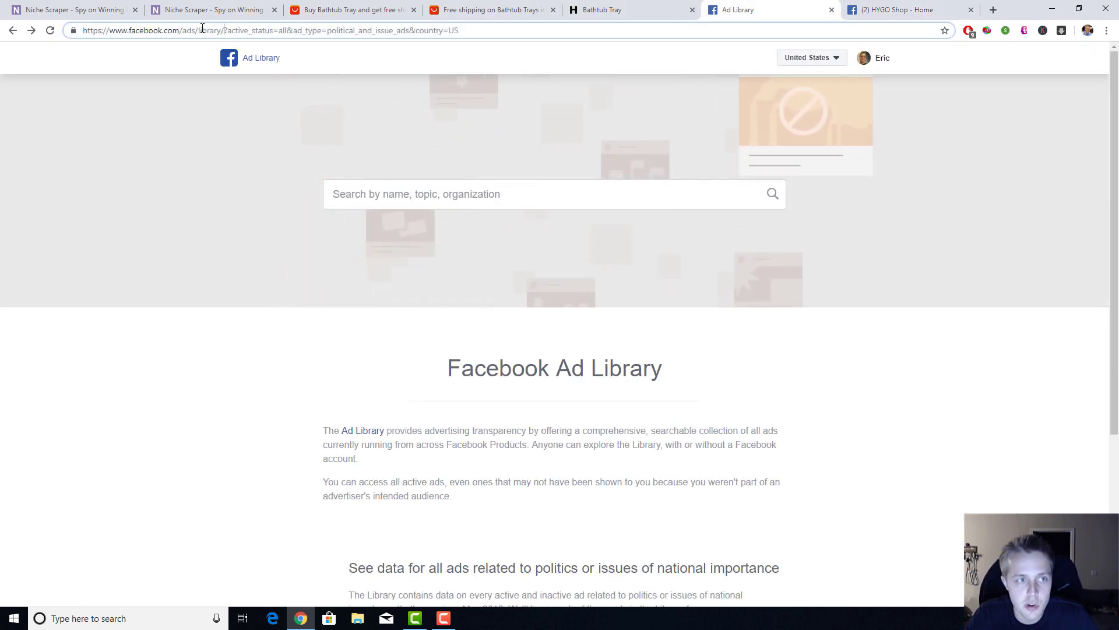
pyautogui.click(444, 194)
pyautogui.hotkey('ctrl', 'v')
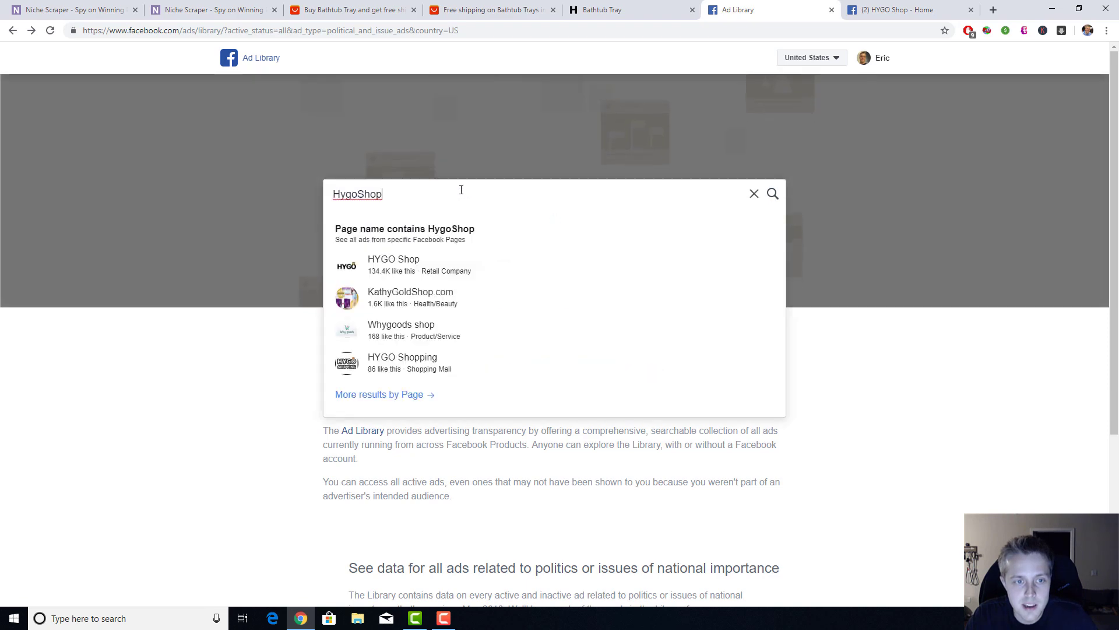
pyautogui.click(385, 271)
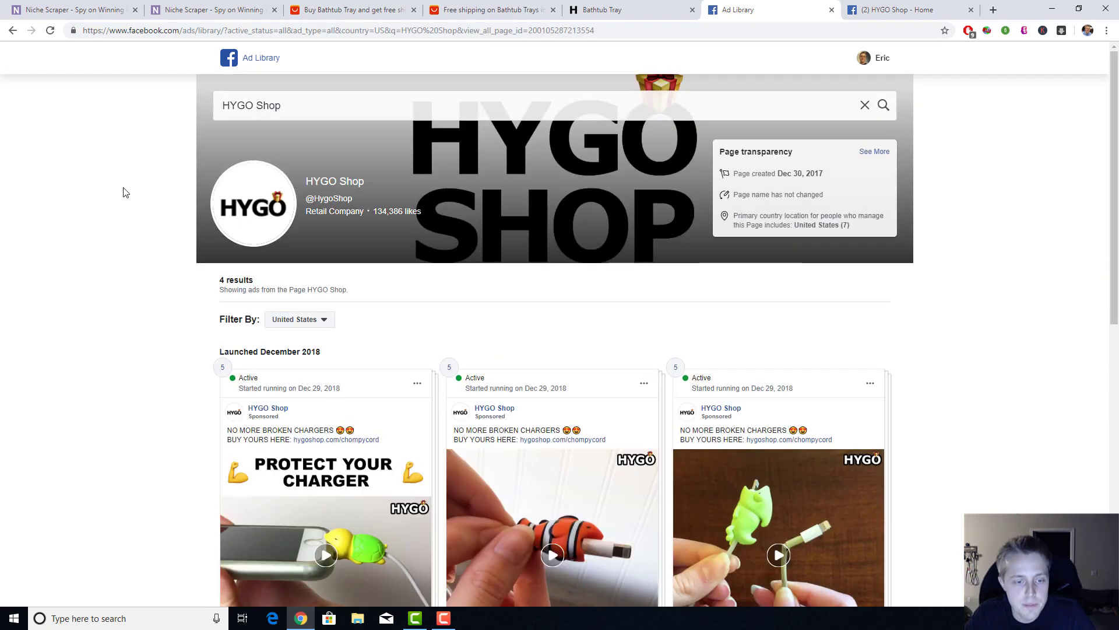
pyautogui.scroll(-2, 131, 252)
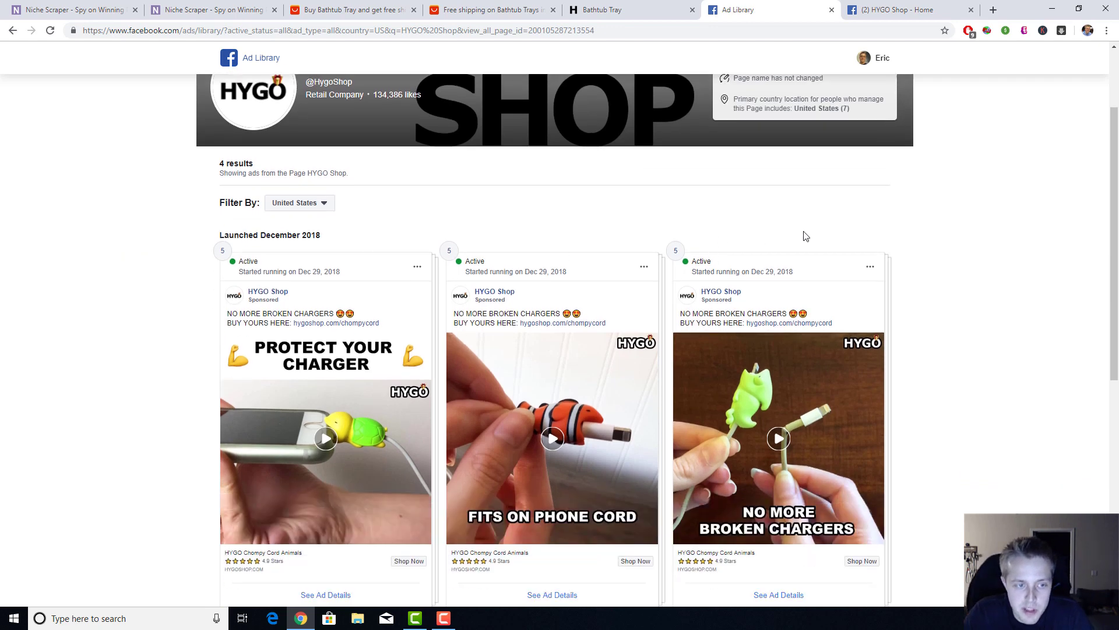
pyautogui.scroll(-8, 877, 250)
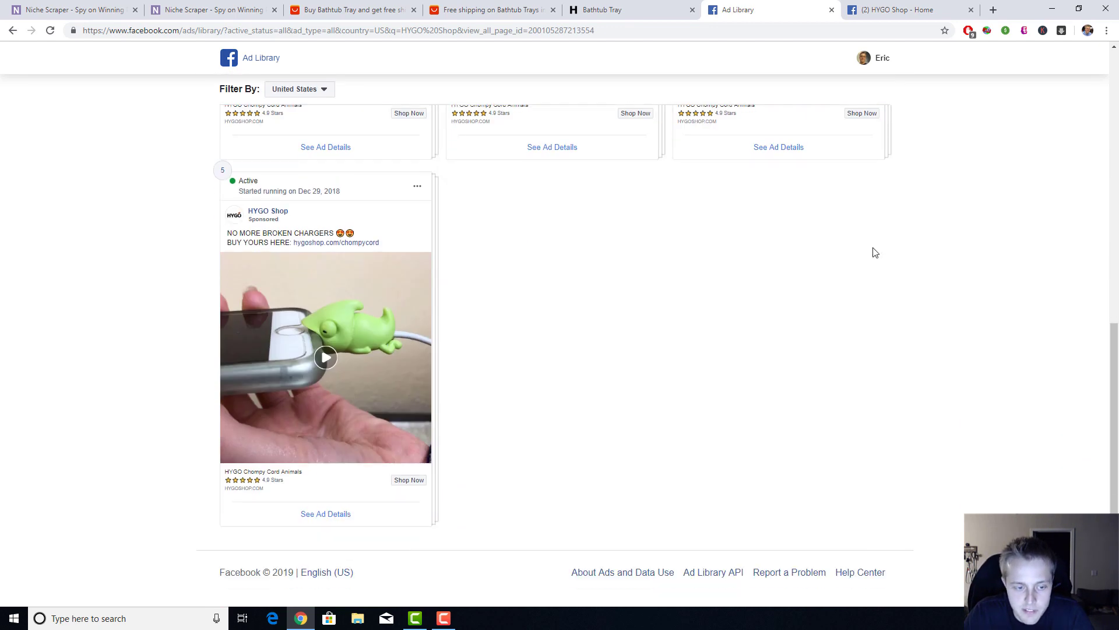
pyautogui.scroll(8, 837, 310)
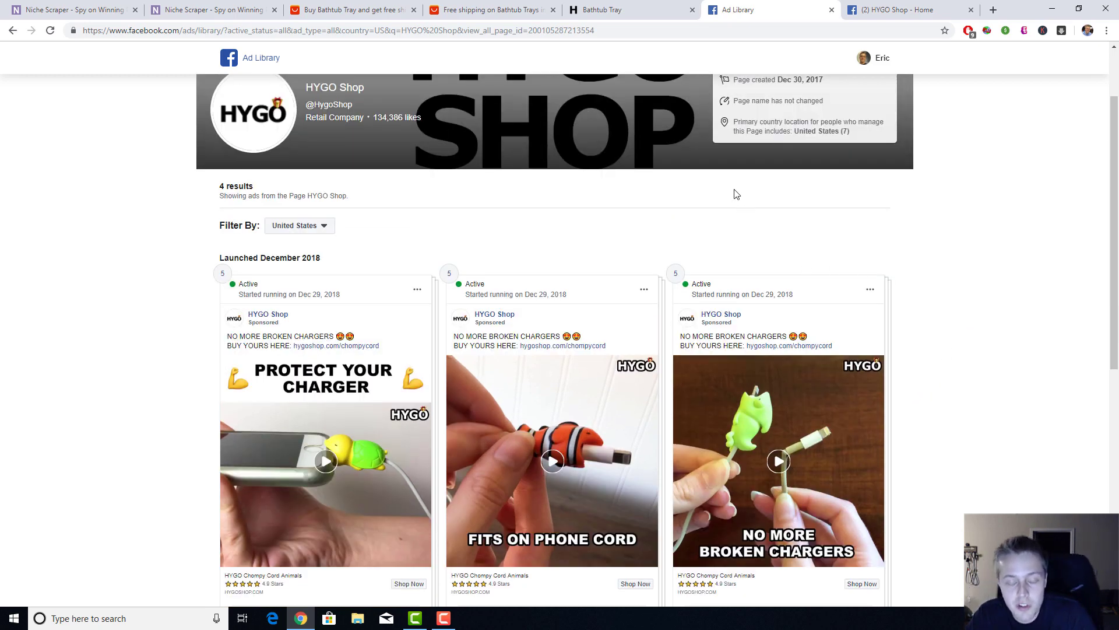
# - Back in Niche Scraper's product results, reverse-search the Bathtub Tray image on Google
pyautogui.click(236, 17)
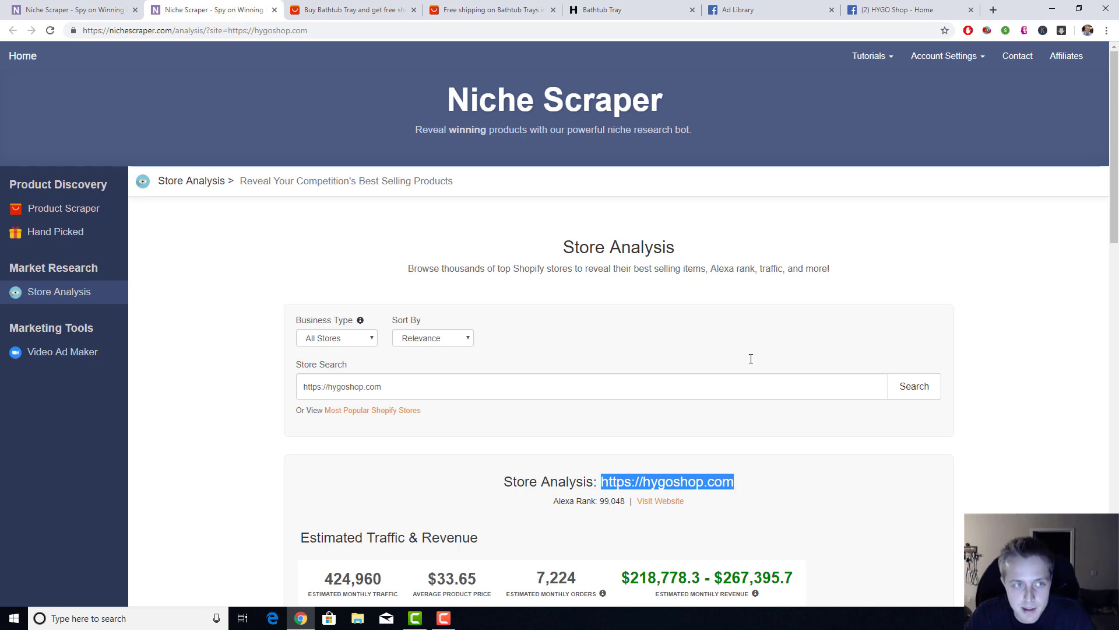
pyautogui.click(65, 12)
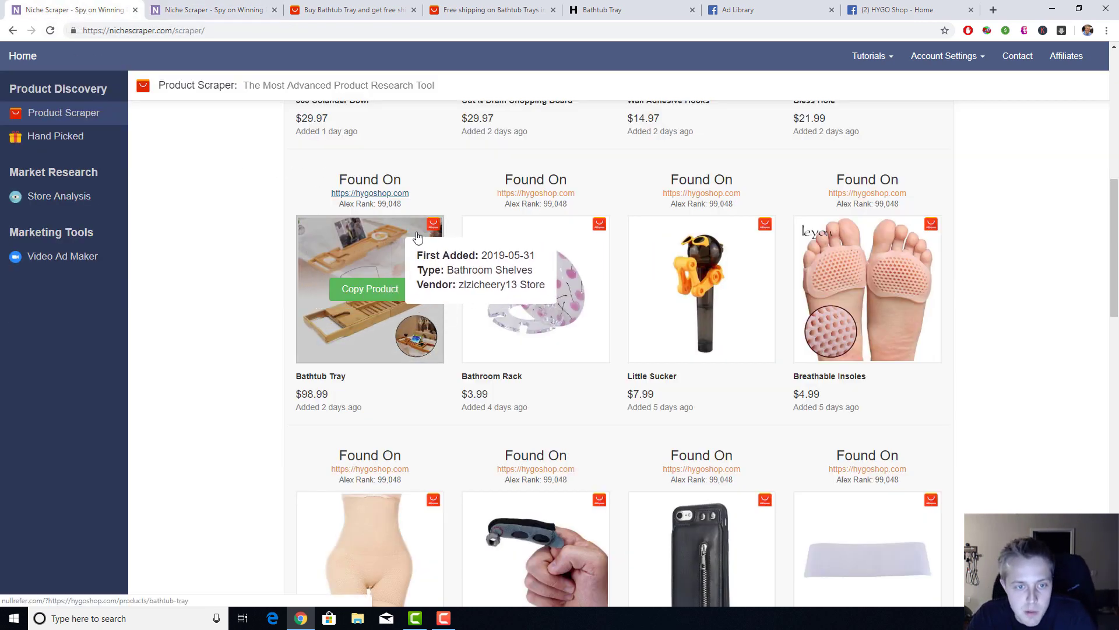
pyautogui.rightClick(358, 249)
pyautogui.click(414, 388)
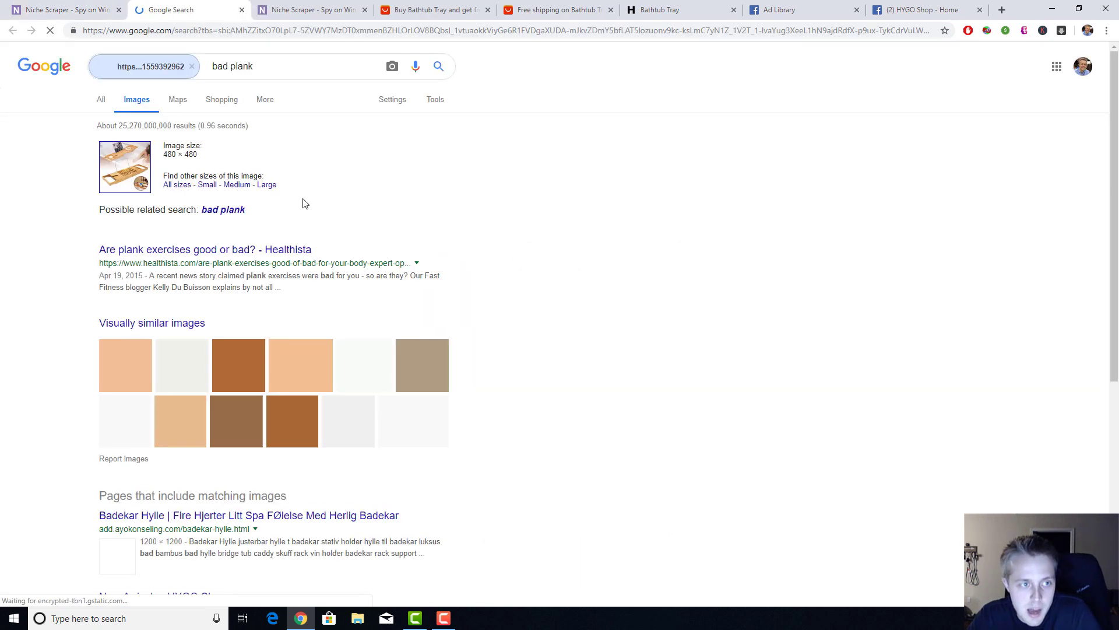
# - Browse image result pages 2 and 3, then return to the Niche Scraper results
pyautogui.scroll(-5, 294, 176)
pyautogui.scroll(-3, 294, 176)
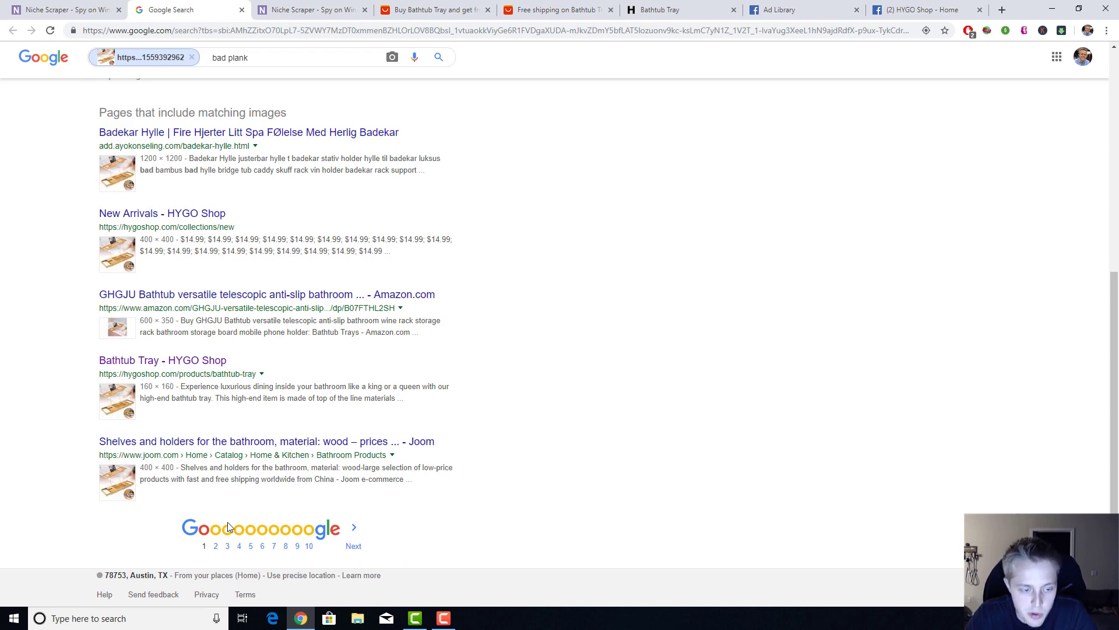
pyautogui.click(216, 546)
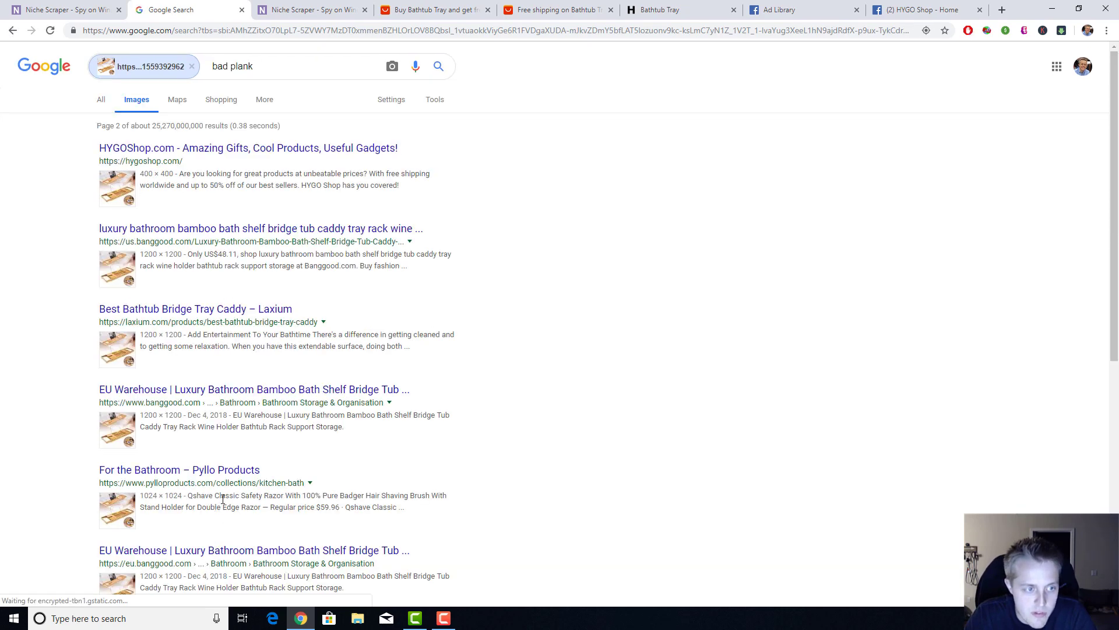
pyautogui.scroll(-6, 175, 269)
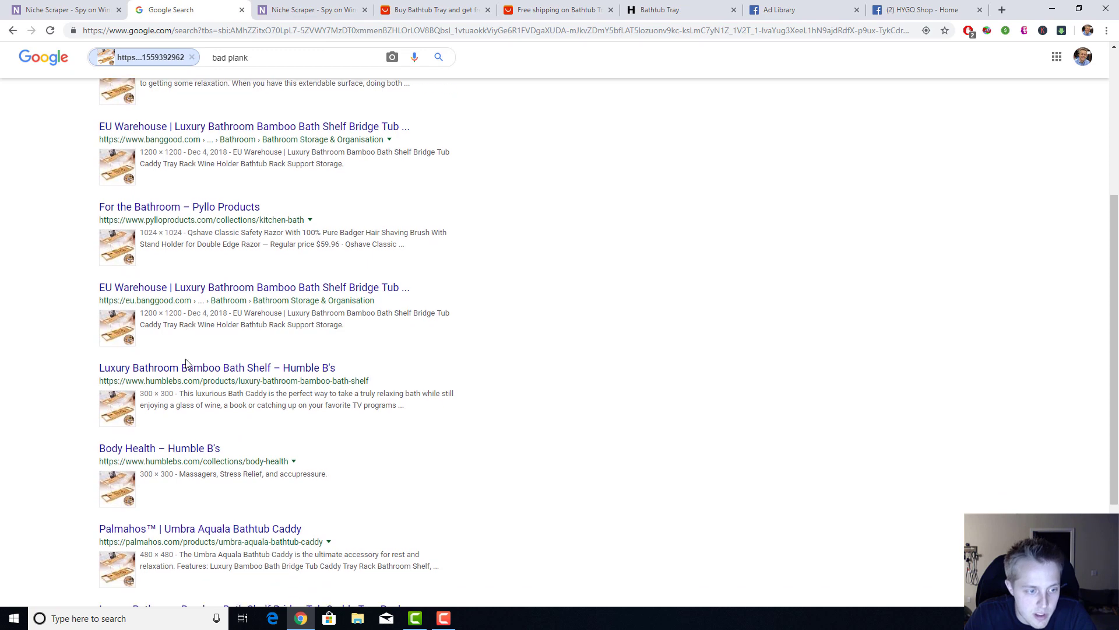
pyautogui.scroll(-2, 199, 299)
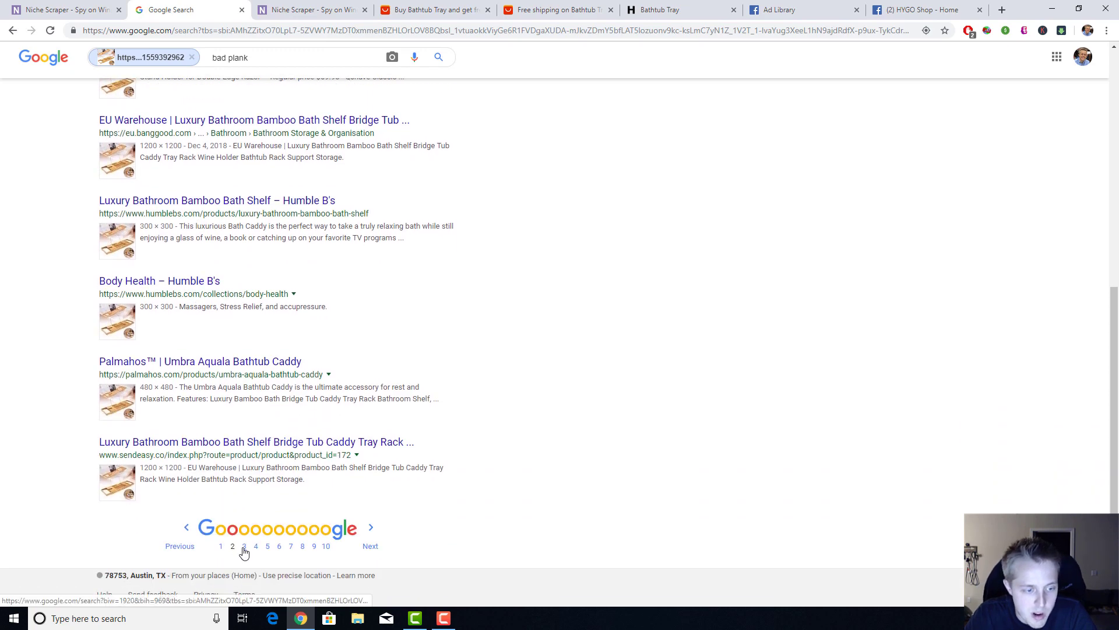
pyautogui.click(243, 547)
pyautogui.scroll(-3, 283, 380)
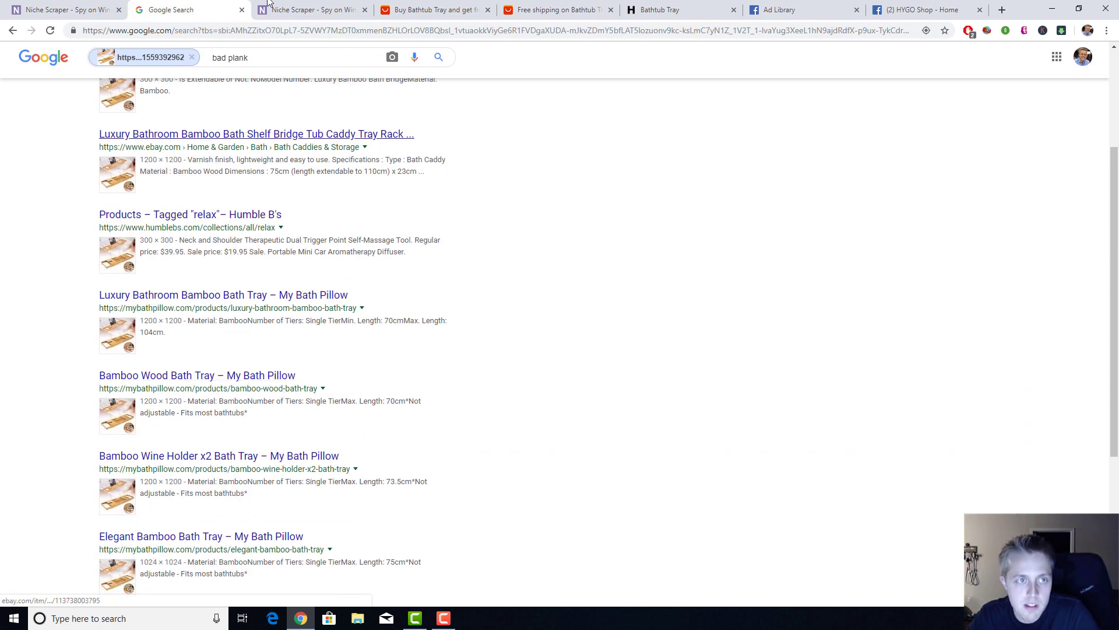
pyautogui.click(5, 6)
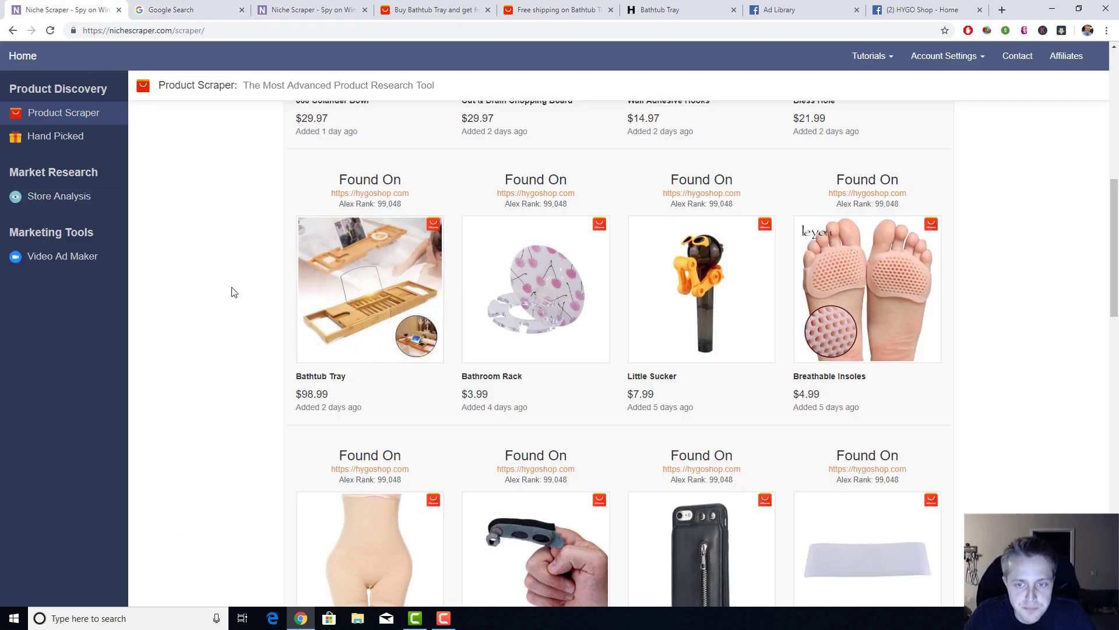
# - Close the Google, duplicate Niche Scraper, Bathtub Tray and AliExpress tabs
pyautogui.scroll(-3, 233, 295)
pyautogui.scroll(-7, 229, 292)
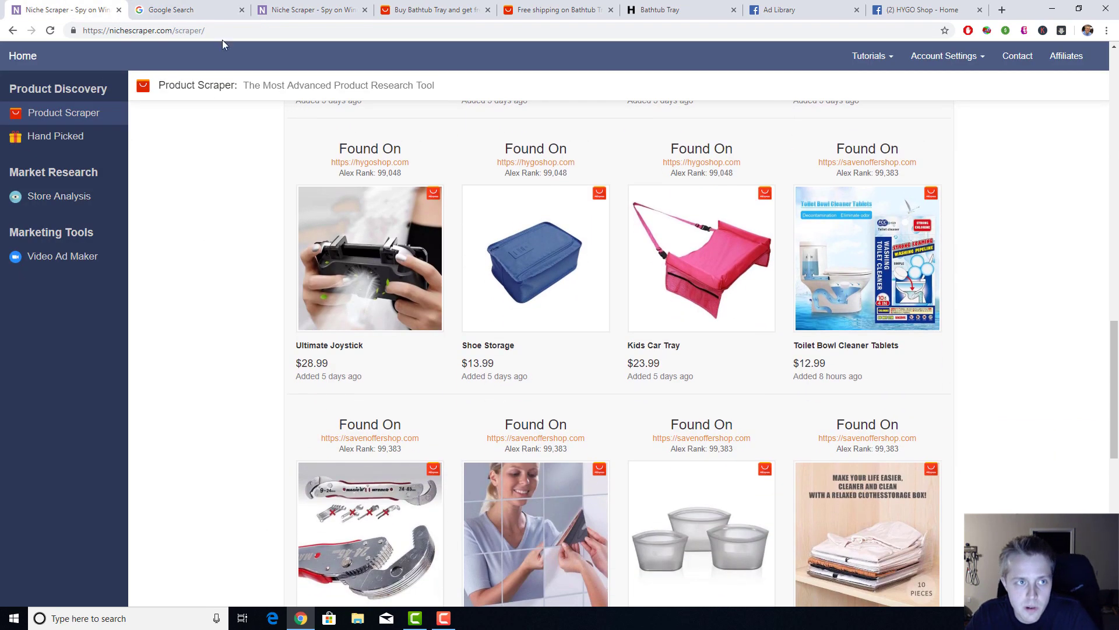
pyautogui.click(241, 10)
pyautogui.click(240, 10)
pyautogui.click(241, 10)
pyautogui.middleClick(244, 10)
pyautogui.middleClick(154, 10)
# - Load more products and scroll to dailytravelvibe.com's $17.99 V-Shaped Face Firming Mask row
pyautogui.scroll(-2, 207, 192)
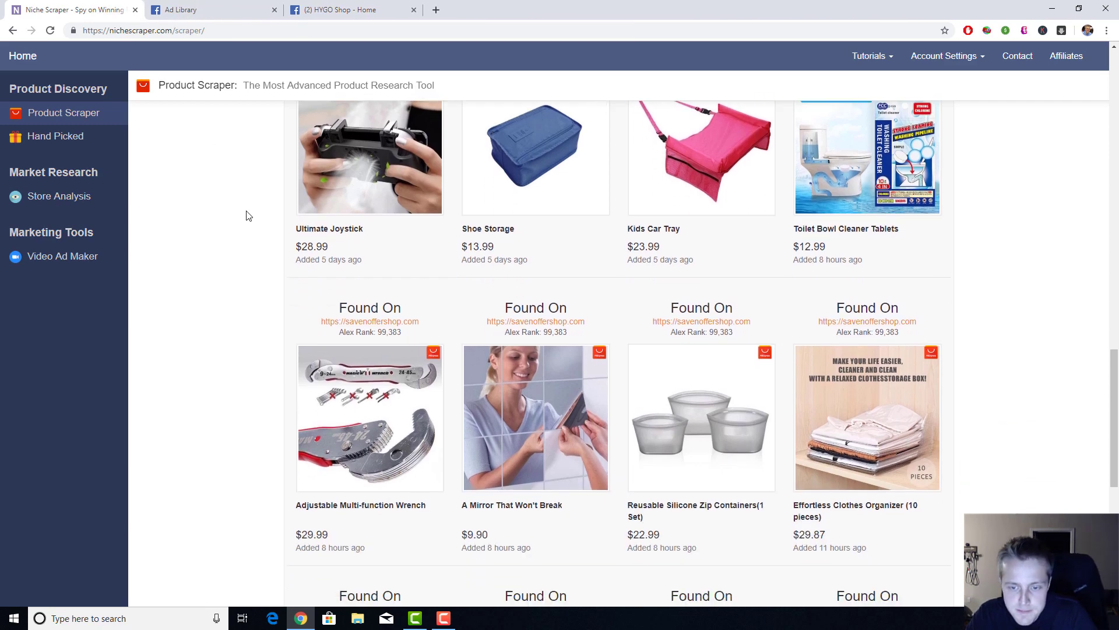
pyautogui.scroll(-8, 977, 425)
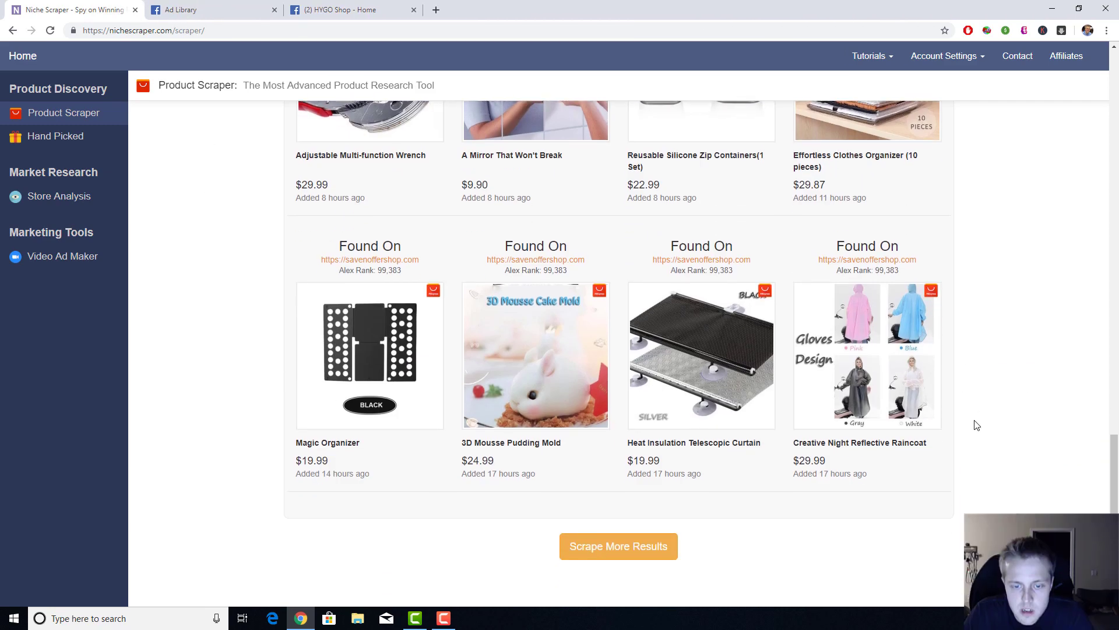
pyautogui.click(637, 450)
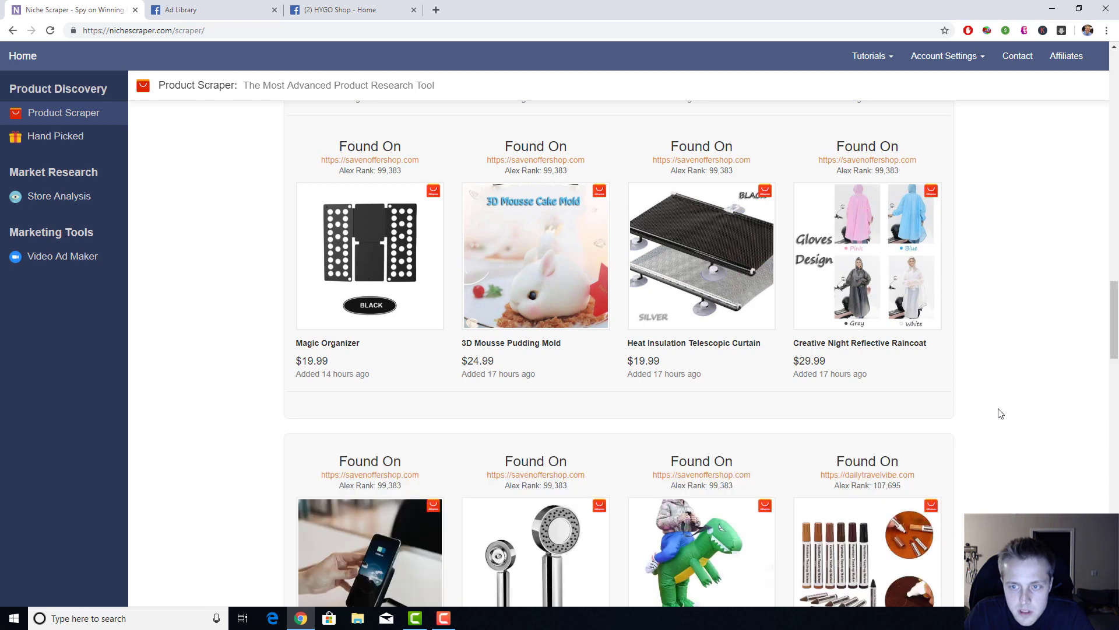
pyautogui.scroll(-2, 996, 412)
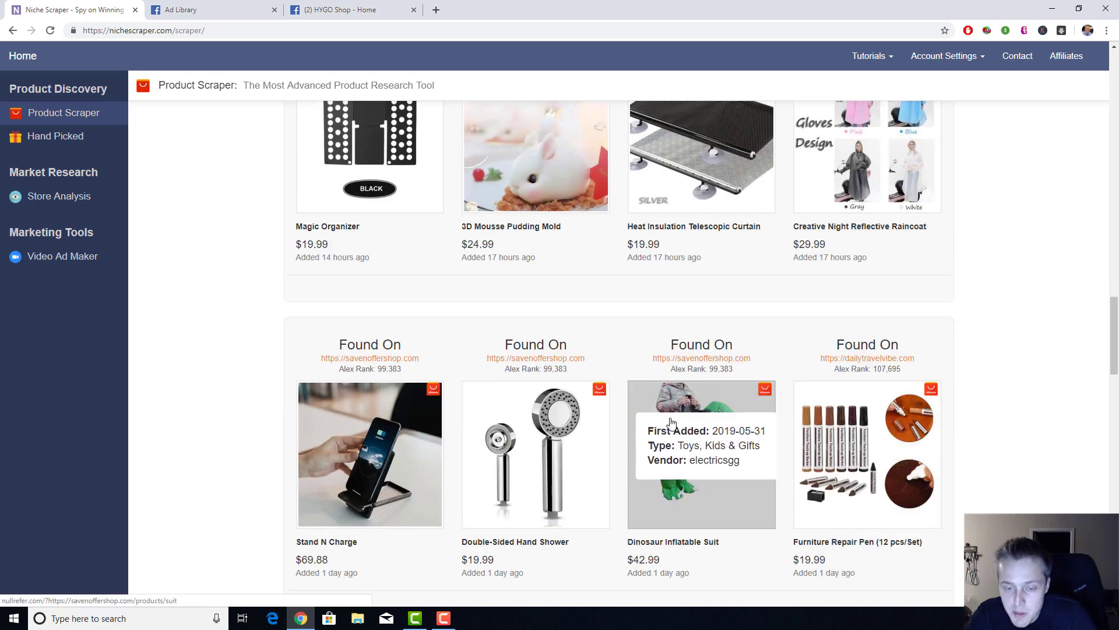
pyautogui.scroll(-2, 1042, 377)
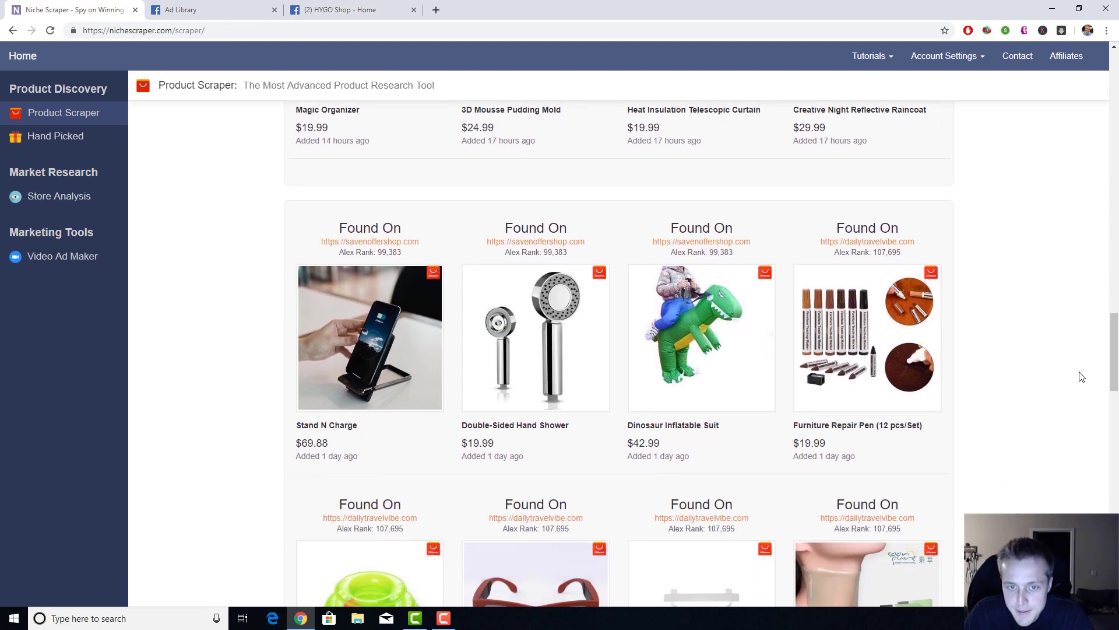
pyautogui.scroll(-3, 1072, 374)
pyautogui.scroll(-4, 1068, 373)
pyautogui.scroll(-3, 1066, 373)
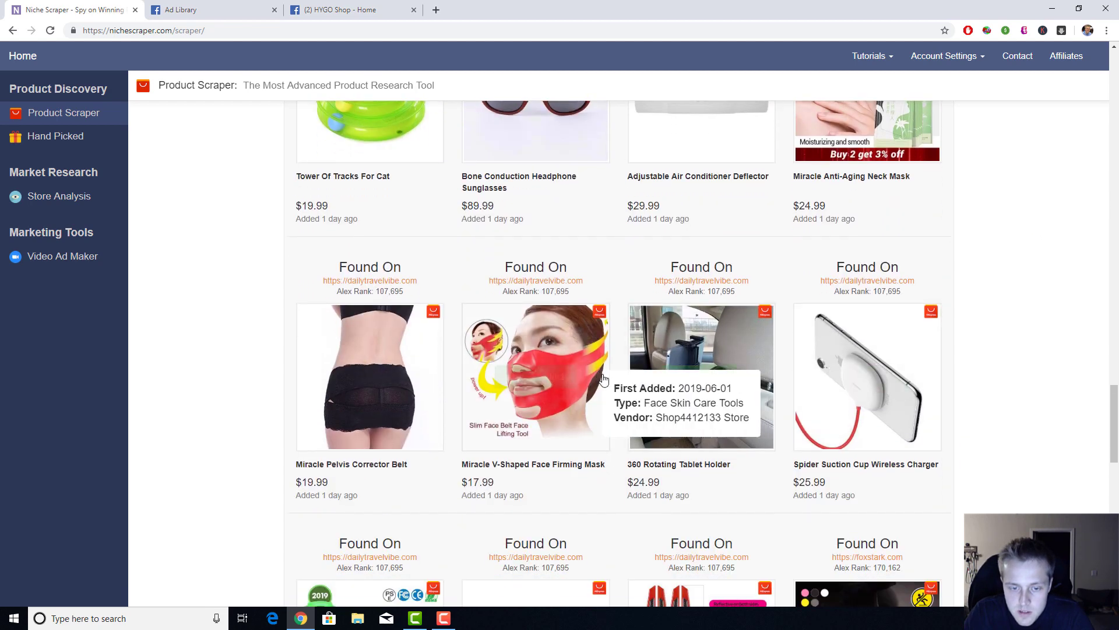
pyautogui.scroll(-1, 539, 373)
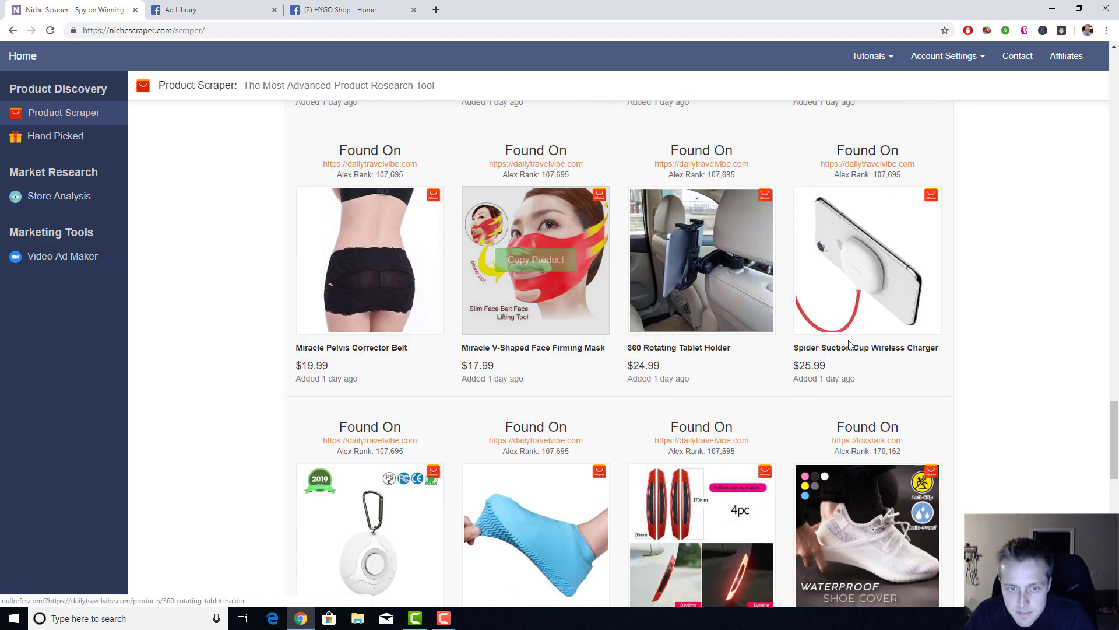
pyautogui.scroll(3, 758, 349)
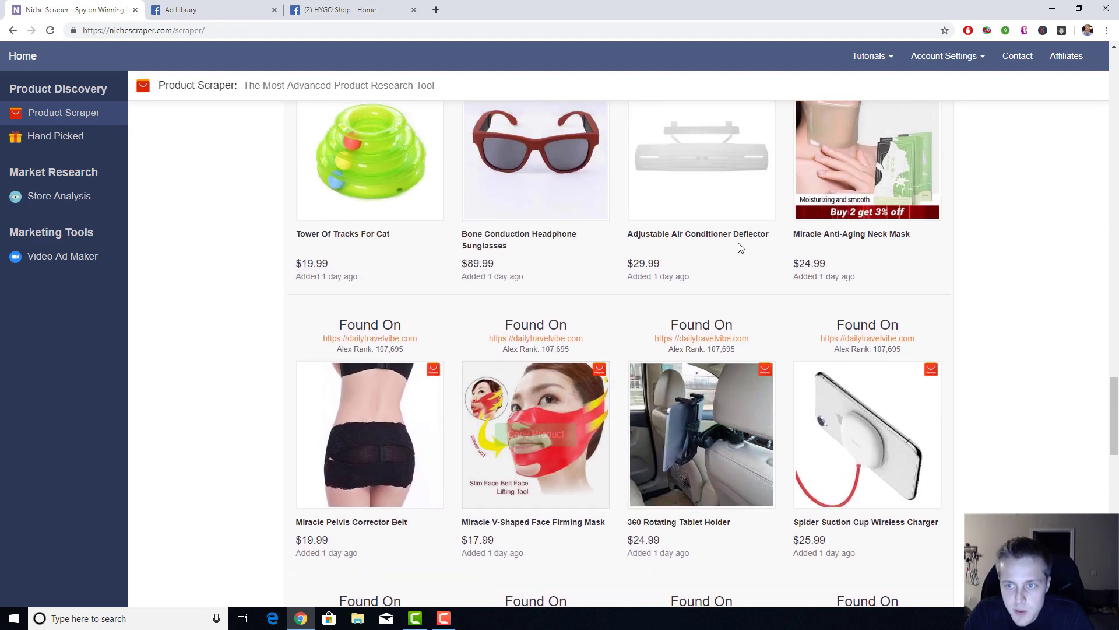
pyautogui.scroll(1, 667, 363)
pyautogui.moveTo(819, 242)
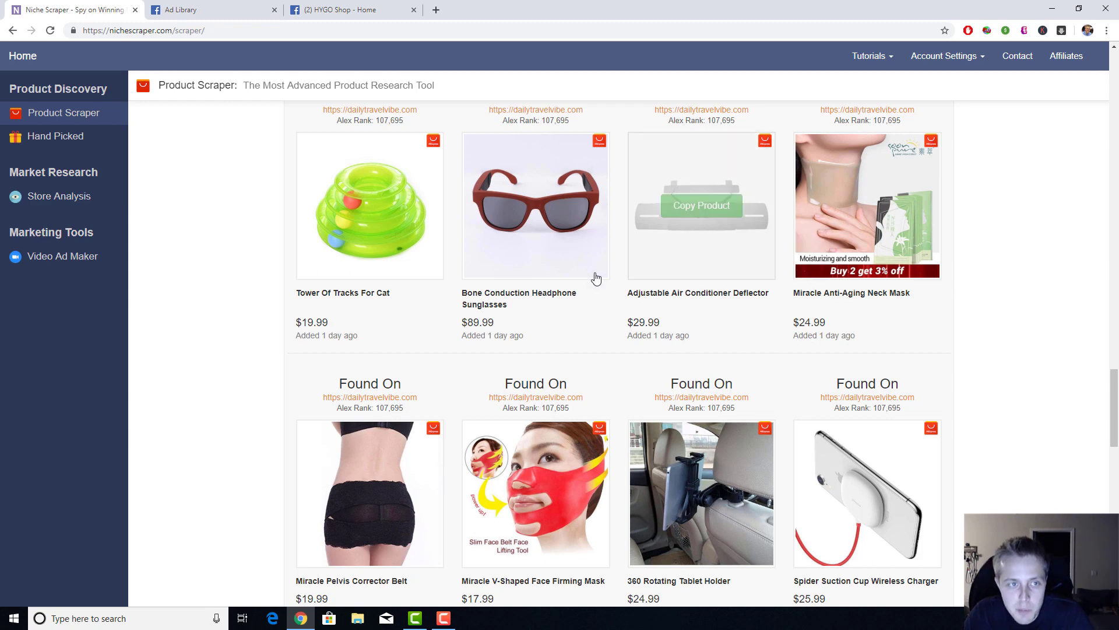
pyautogui.scroll(2, 832, 244)
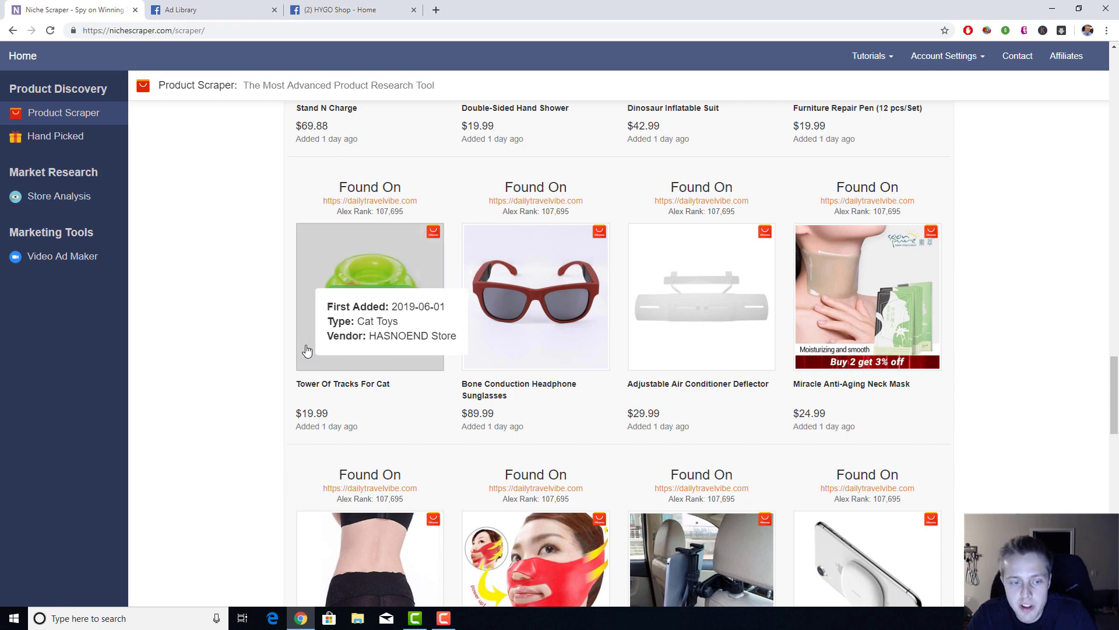
pyautogui.moveTo(503, 352)
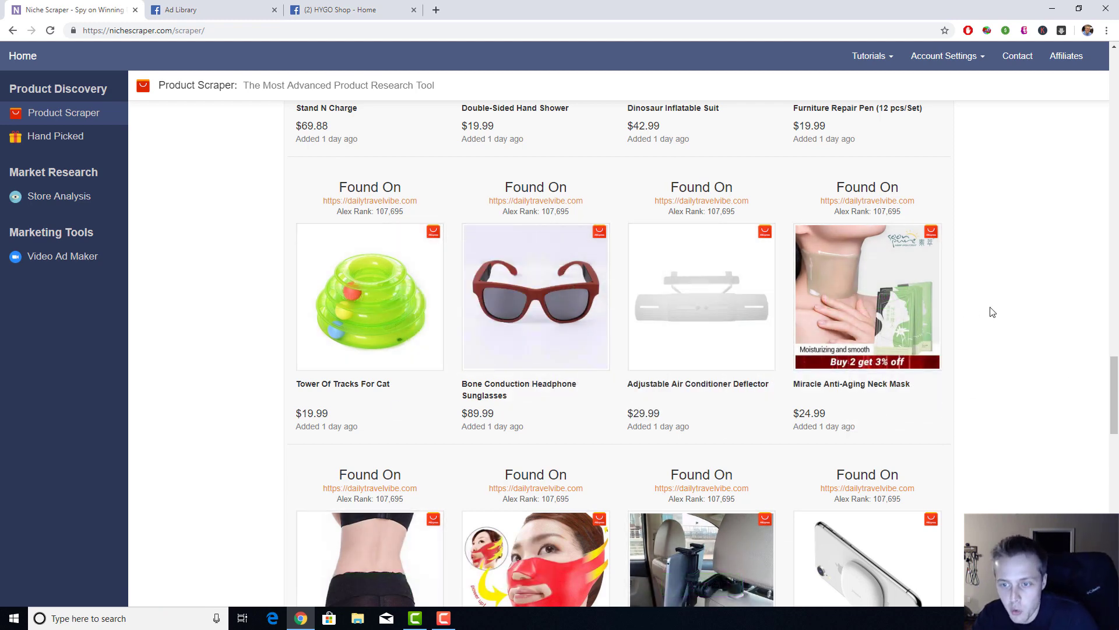
pyautogui.scroll(-2, 991, 317)
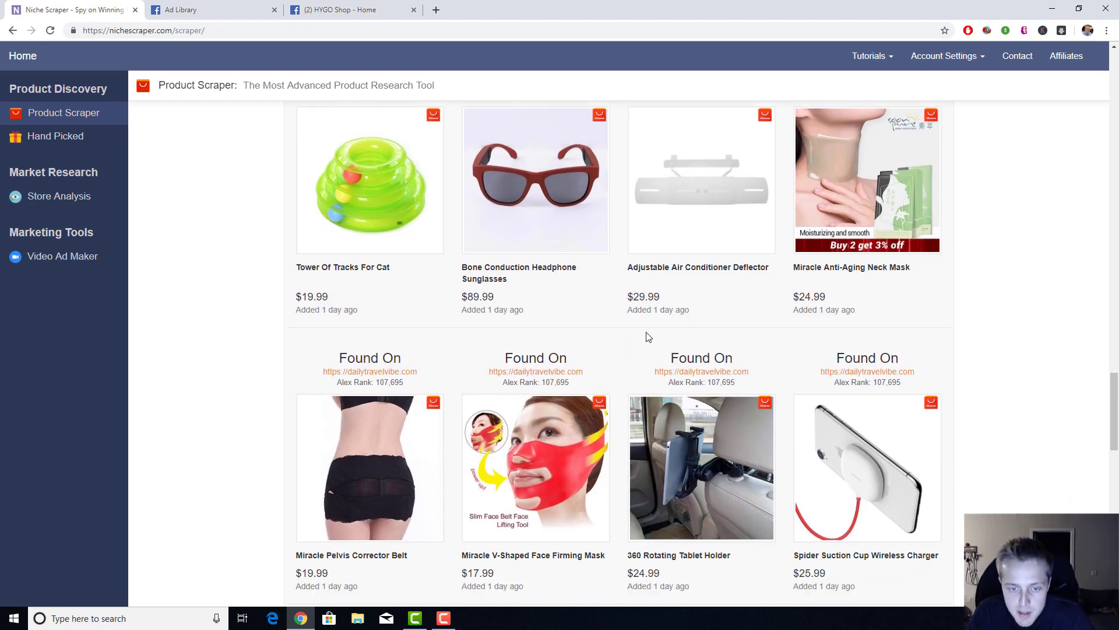
# - Copy dailytravelvibe.com's address from its Store Analysis into the Facebook search box
pyautogui.click(606, 376)
pyautogui.moveTo(345, 30); pyautogui.dragTo(271, 29)
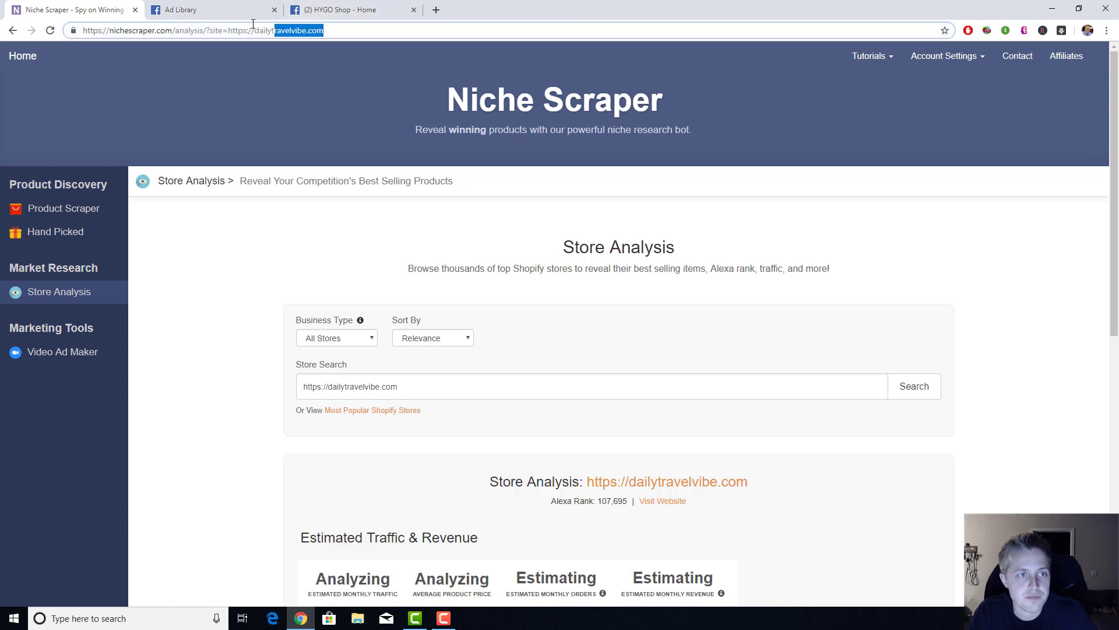
pyautogui.click(324, 11)
pyautogui.click(371, 53)
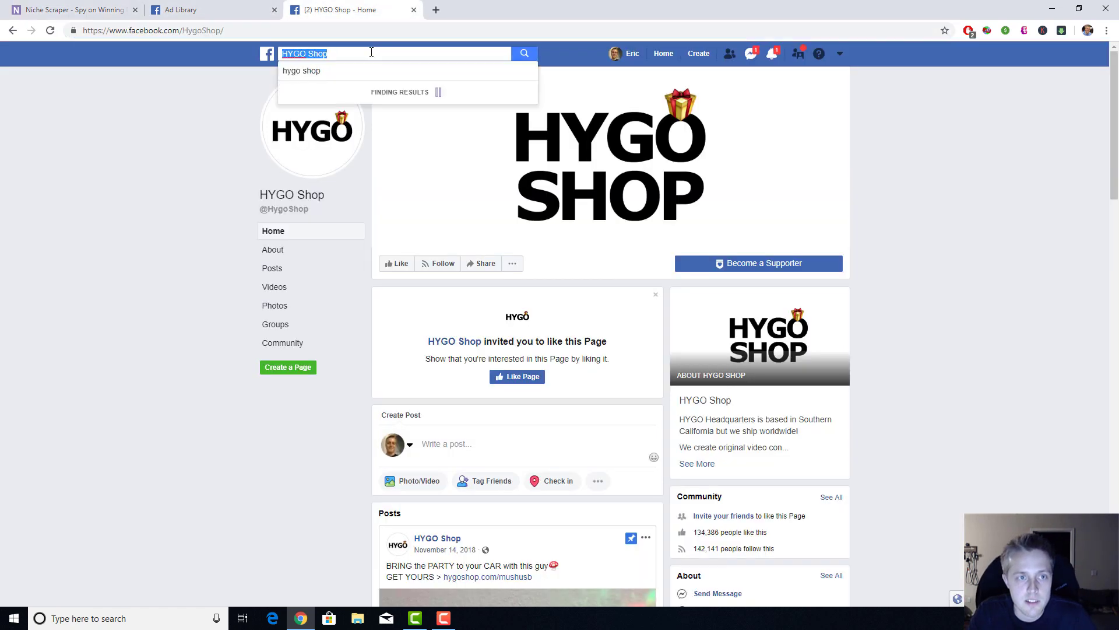
pyautogui.write('https://dailytravelvibe.com')
# - Open the Dailytravelvibe.com Facebook page from the results and select its name
pyautogui.click(370, 71)
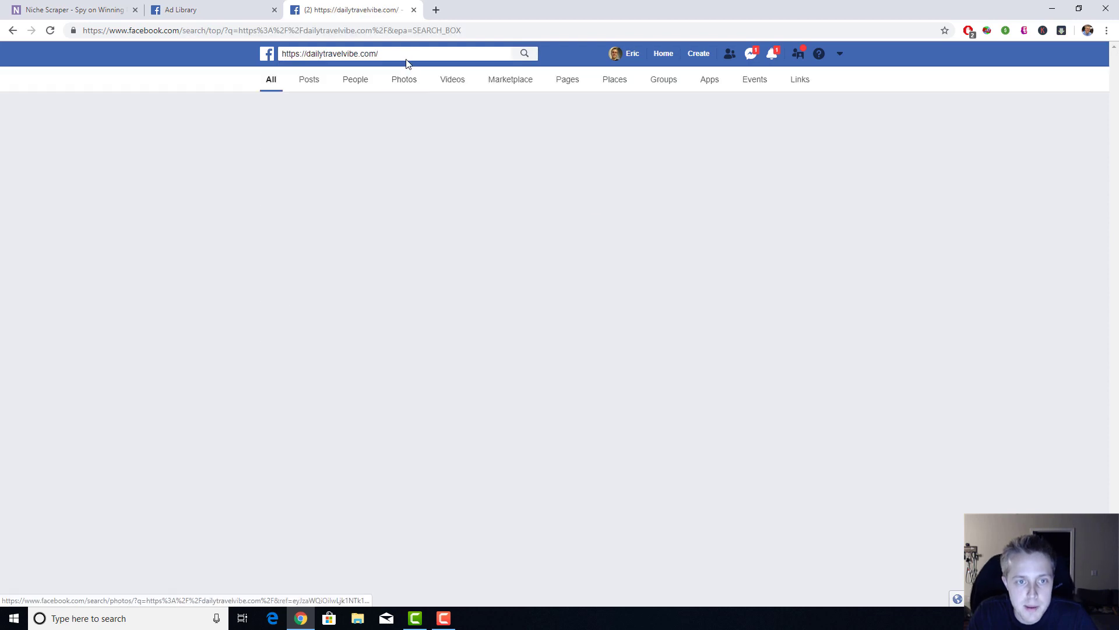
pyautogui.scroll(-3, 513, 230)
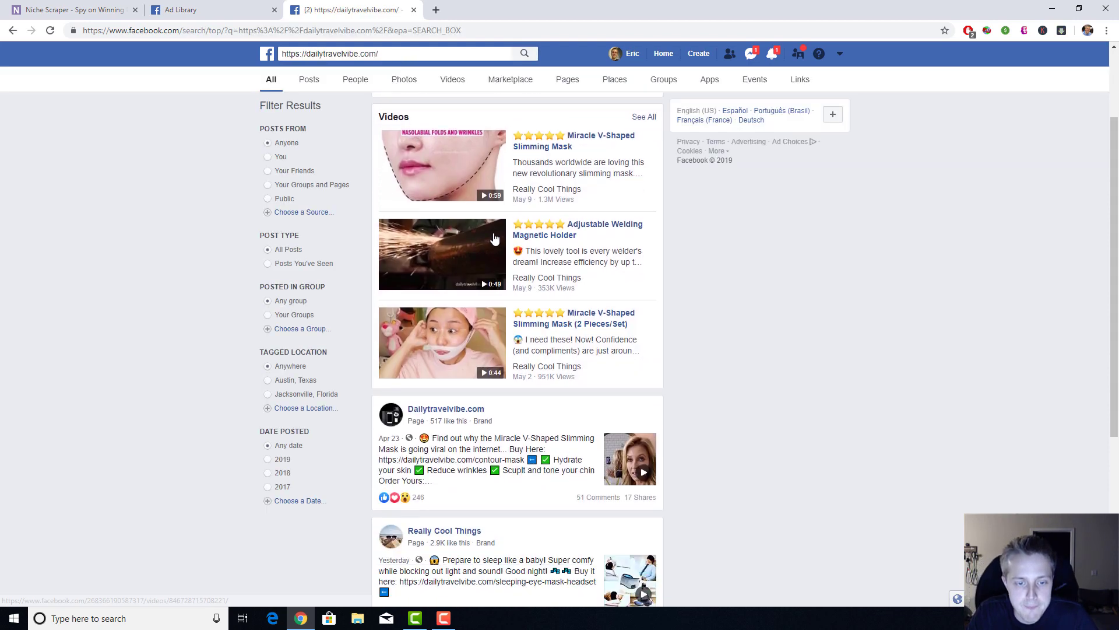
pyautogui.click(473, 350)
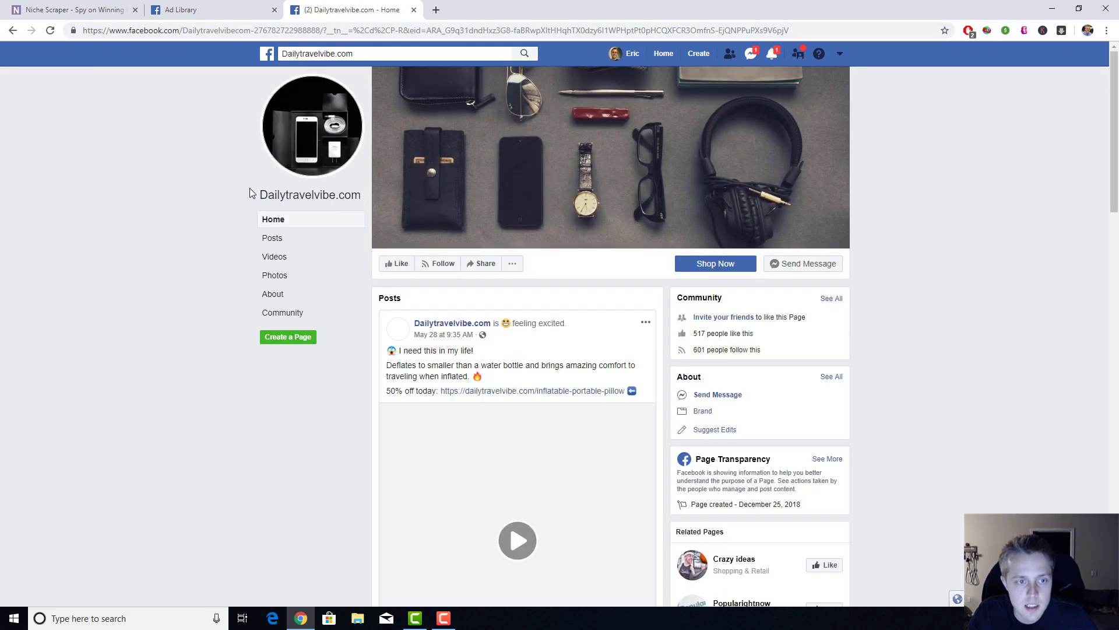
pyautogui.moveTo(252, 196); pyautogui.dragTo(348, 194)
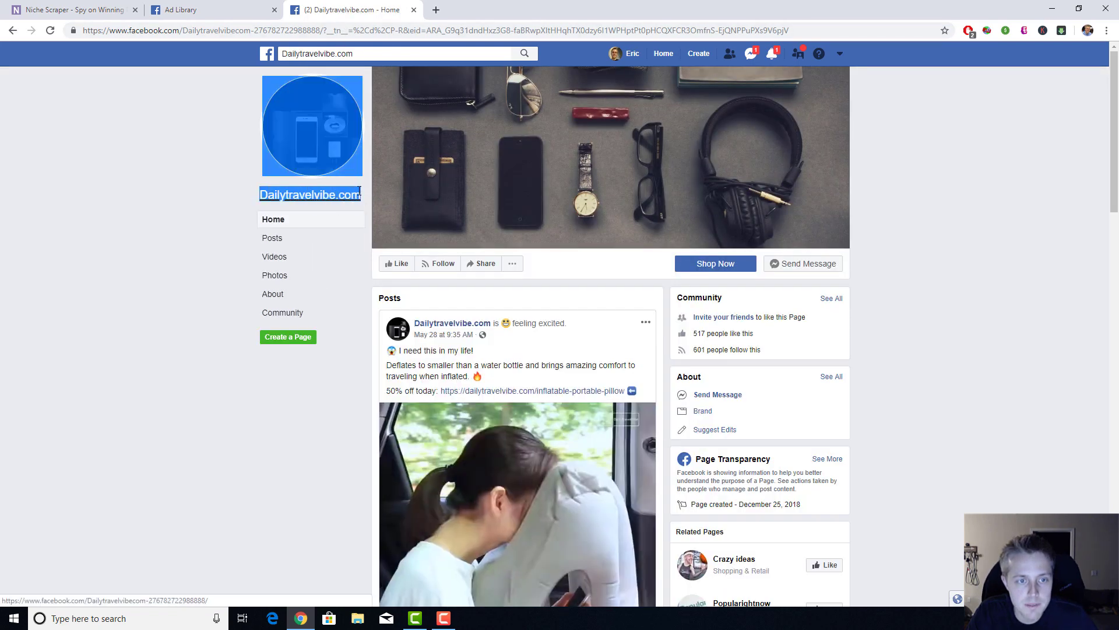
# - Search the Ad Library for Dailytravelvibe.com and review its three Miracle V-Shaped Slimming Mask ads
pyautogui.click(249, 9)
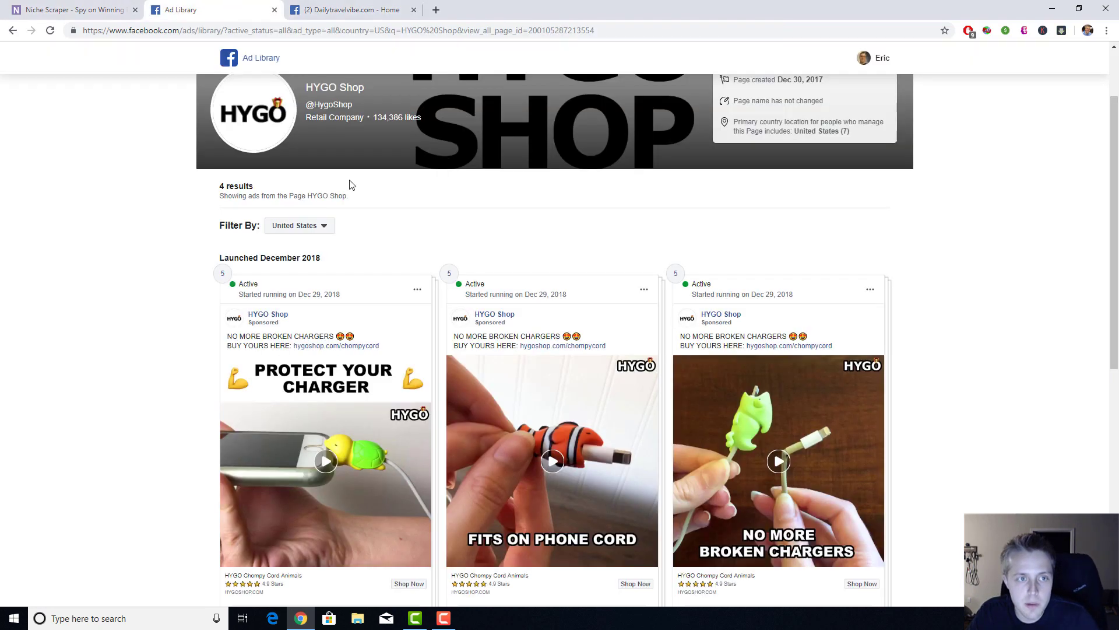
pyautogui.hotkey('ctrl', 'a')
pyautogui.write('Dailytravelvibe.com')
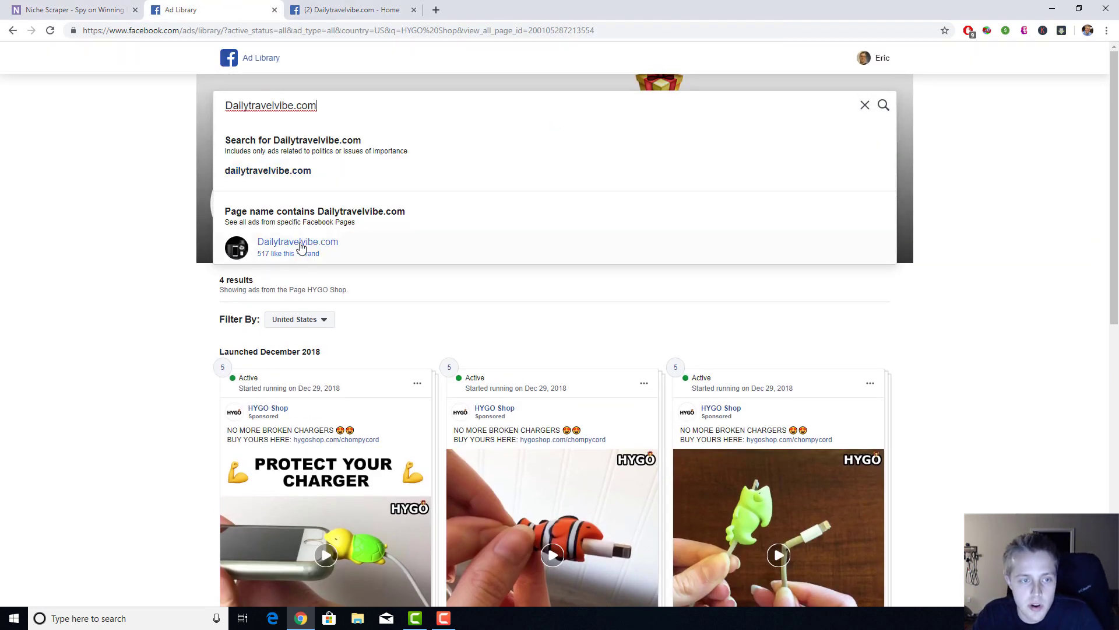
pyautogui.click(301, 242)
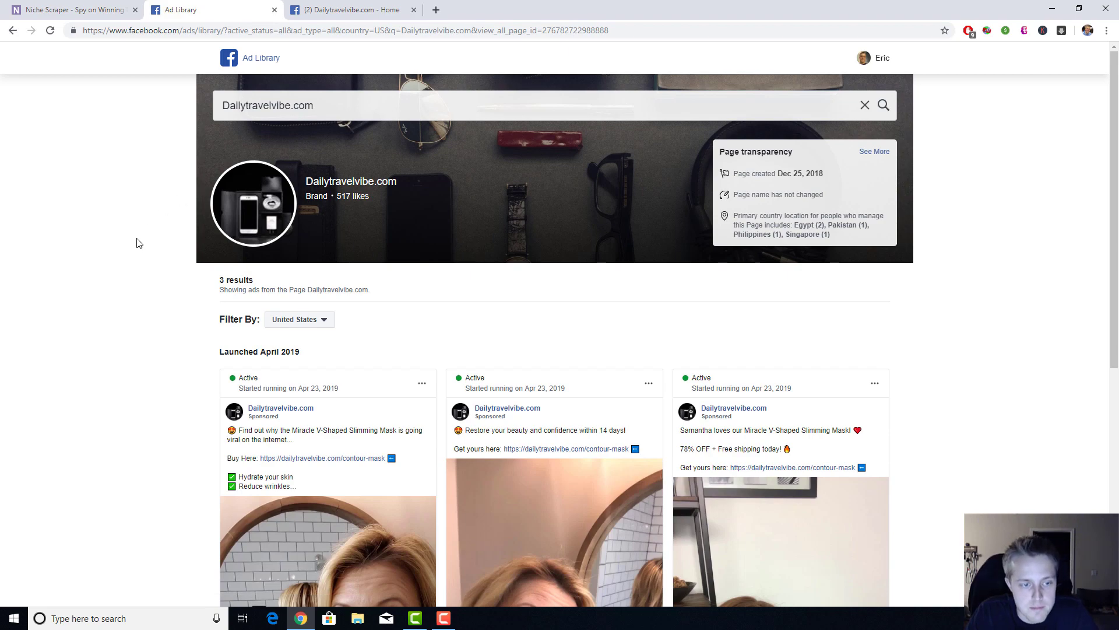
pyautogui.scroll(-4, 286, 338)
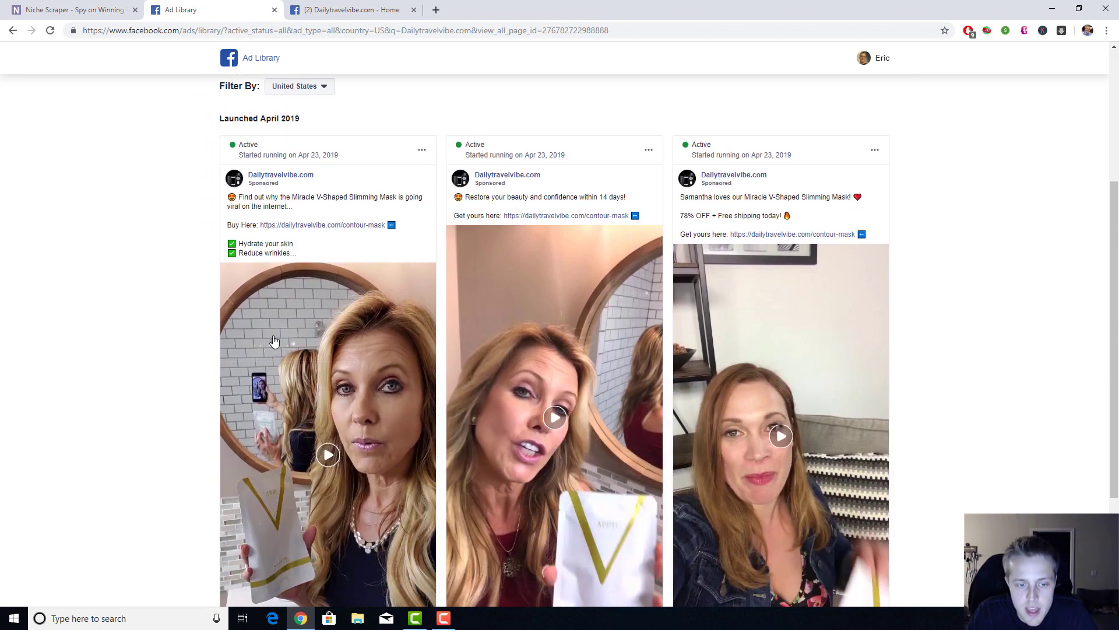
pyautogui.scroll(-3, 274, 341)
pyautogui.scroll(5, 244, 342)
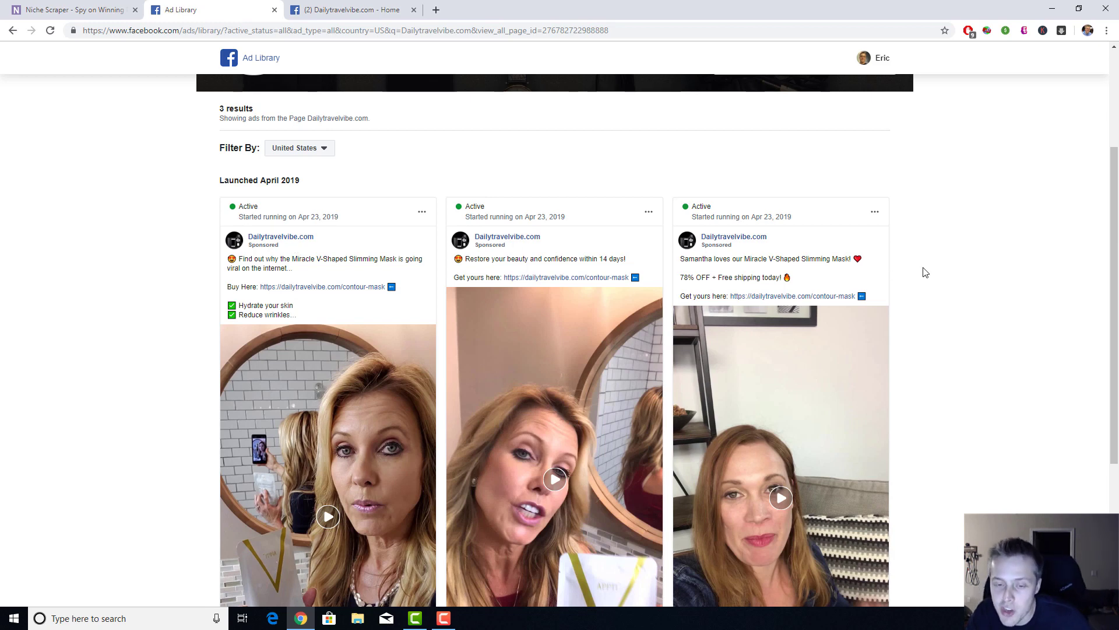
pyautogui.scroll(-3, 923, 281)
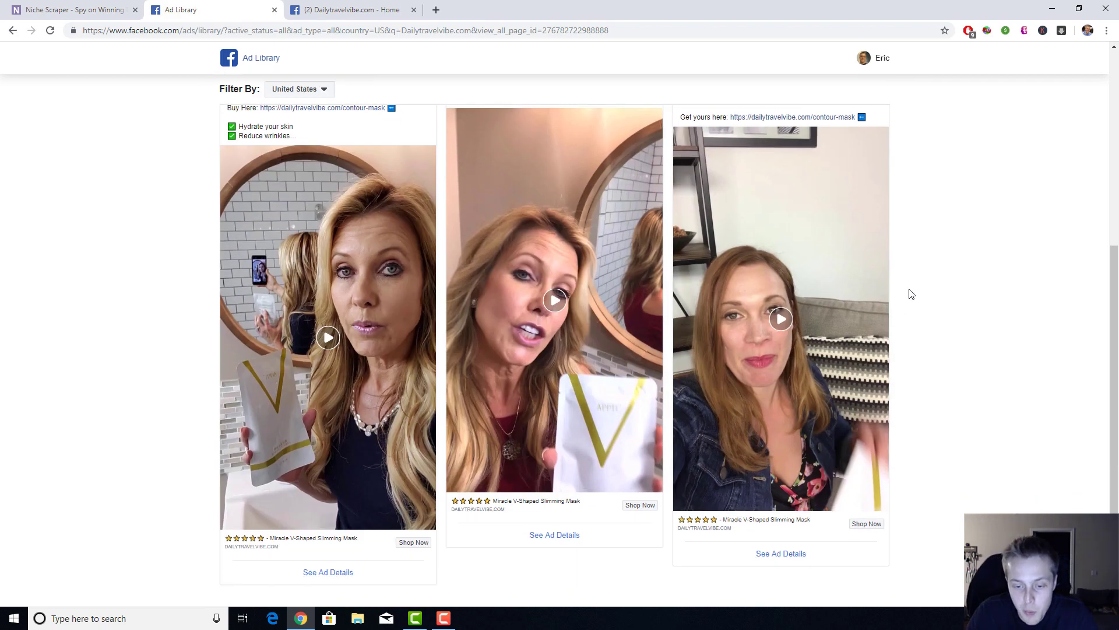
# - Review dailytravelvibe.com's traffic estimates on the Niche Scraper Store Analysis page
pyautogui.click(66, 8)
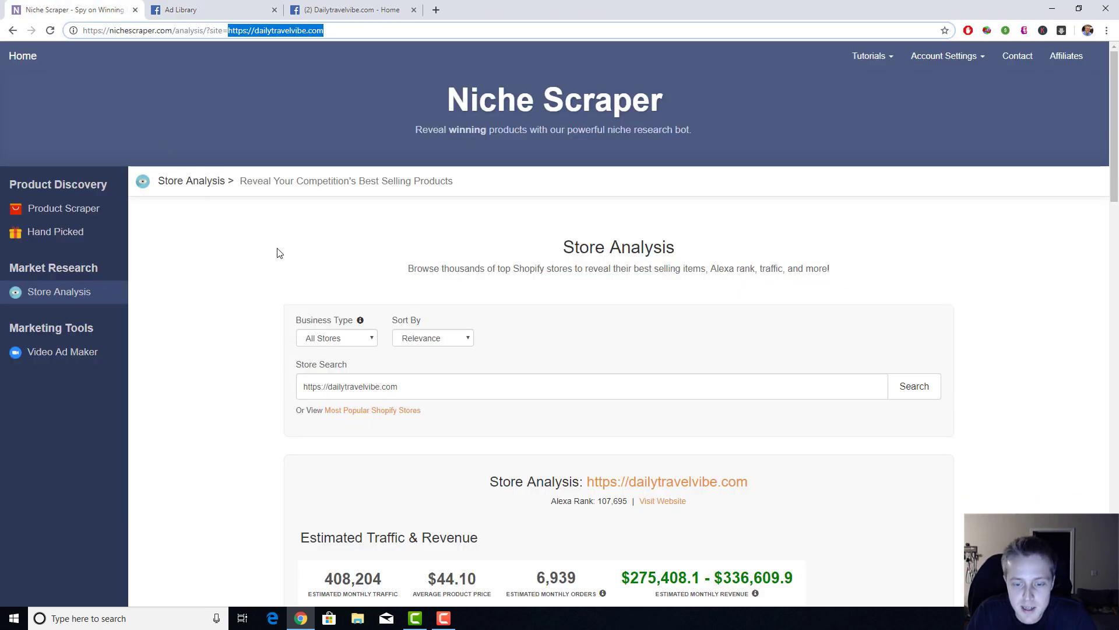
pyautogui.scroll(-5, 222, 175)
pyautogui.scroll(-2, 227, 180)
pyautogui.scroll(5, 232, 182)
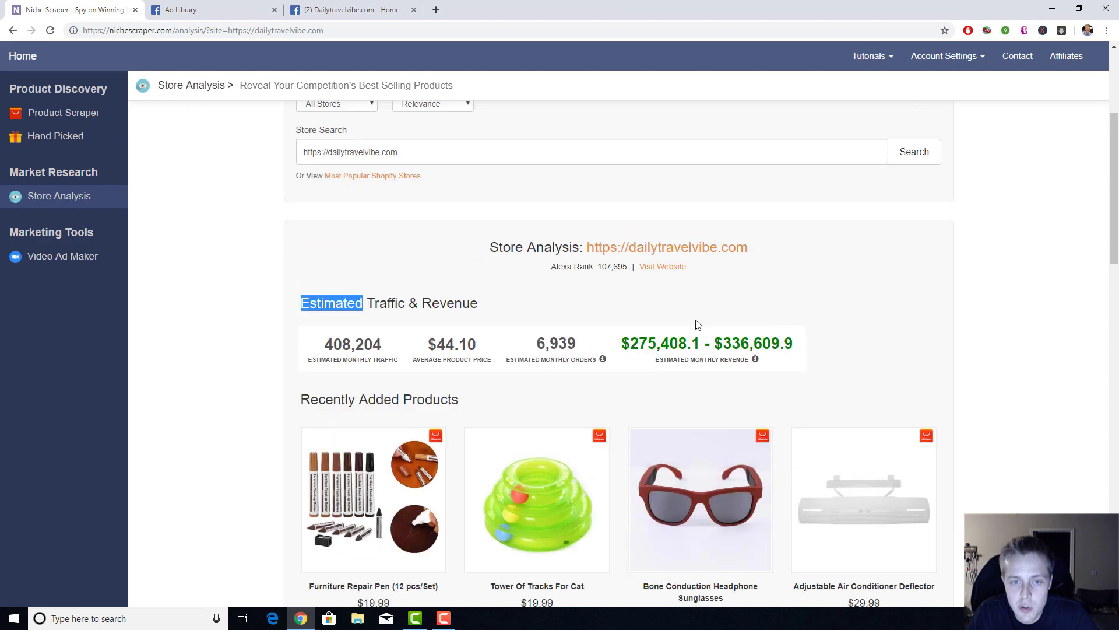
pyautogui.scroll(-8, 781, 327)
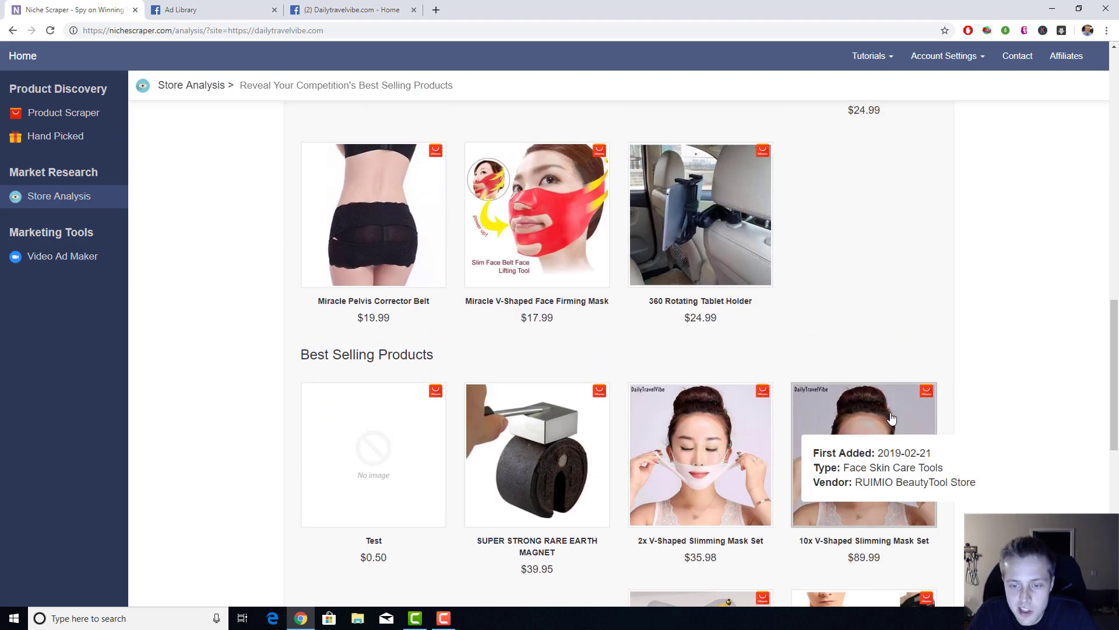
pyautogui.scroll(-3, 991, 361)
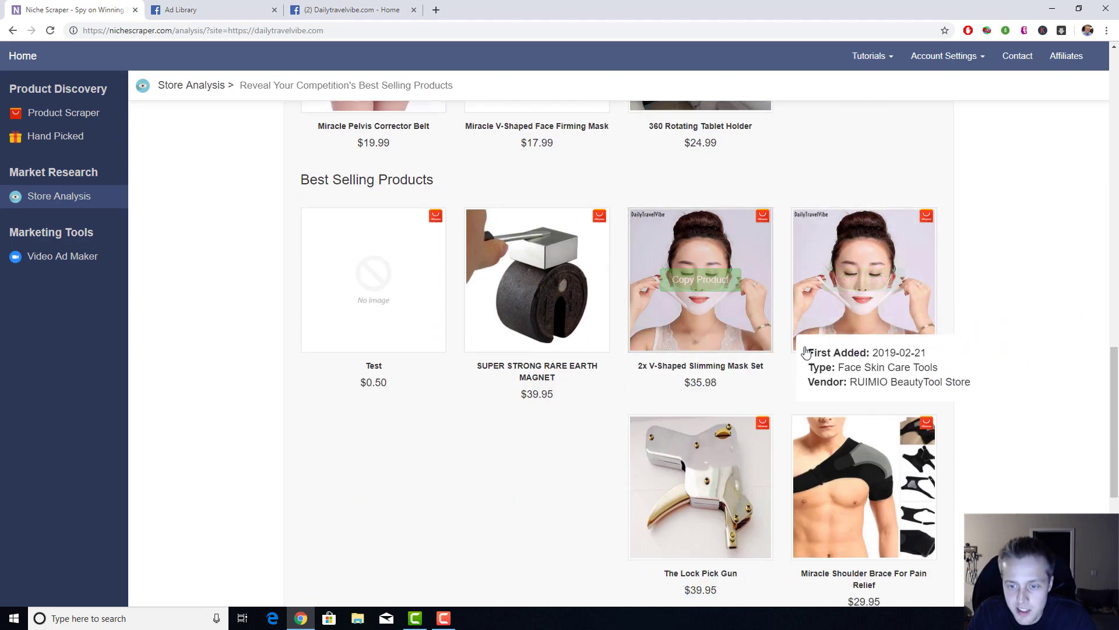
pyautogui.moveTo(746, 348)
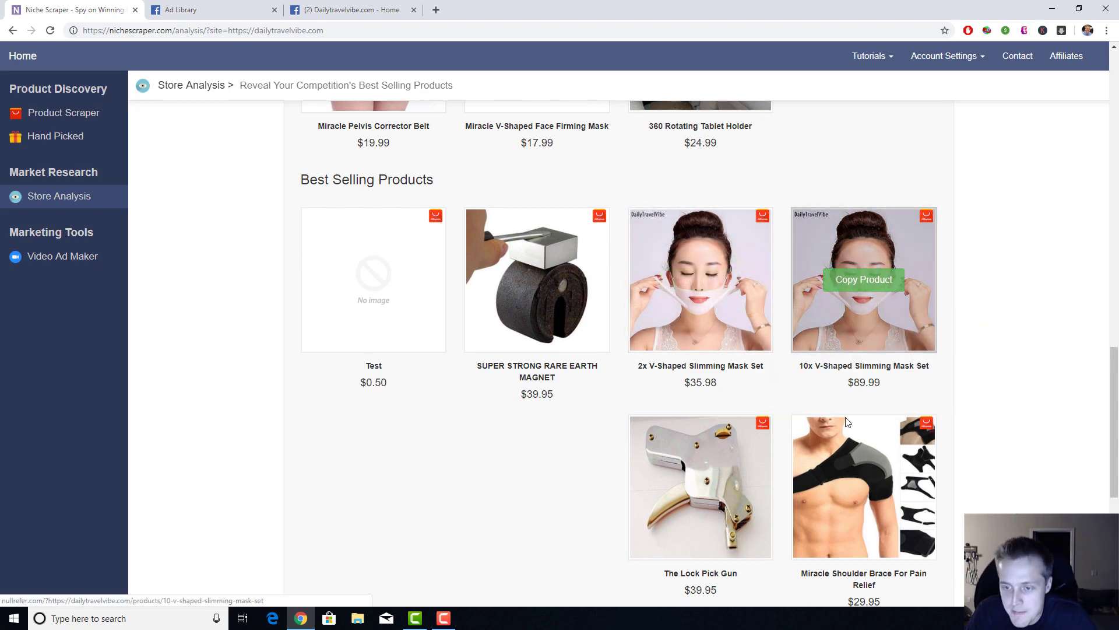
pyautogui.moveTo(869, 432)
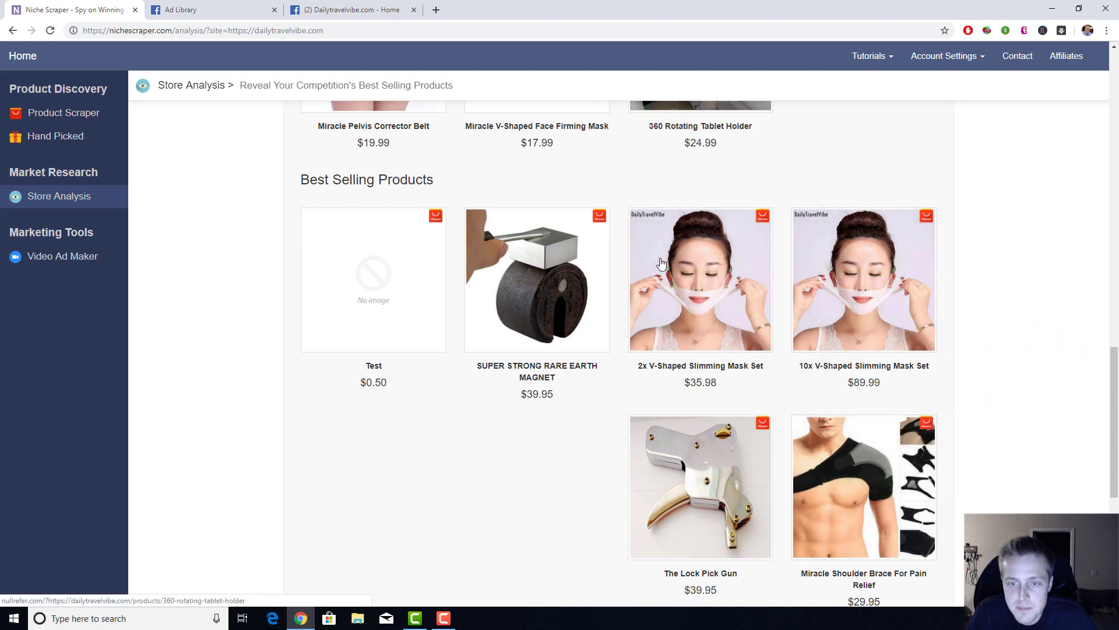
# - Browse the store's Best Selling Products and open Product Scraper in a new tab
pyautogui.scroll(5, 850, 310)
pyautogui.scroll(5, 904, 347)
pyautogui.scroll(-3, 958, 387)
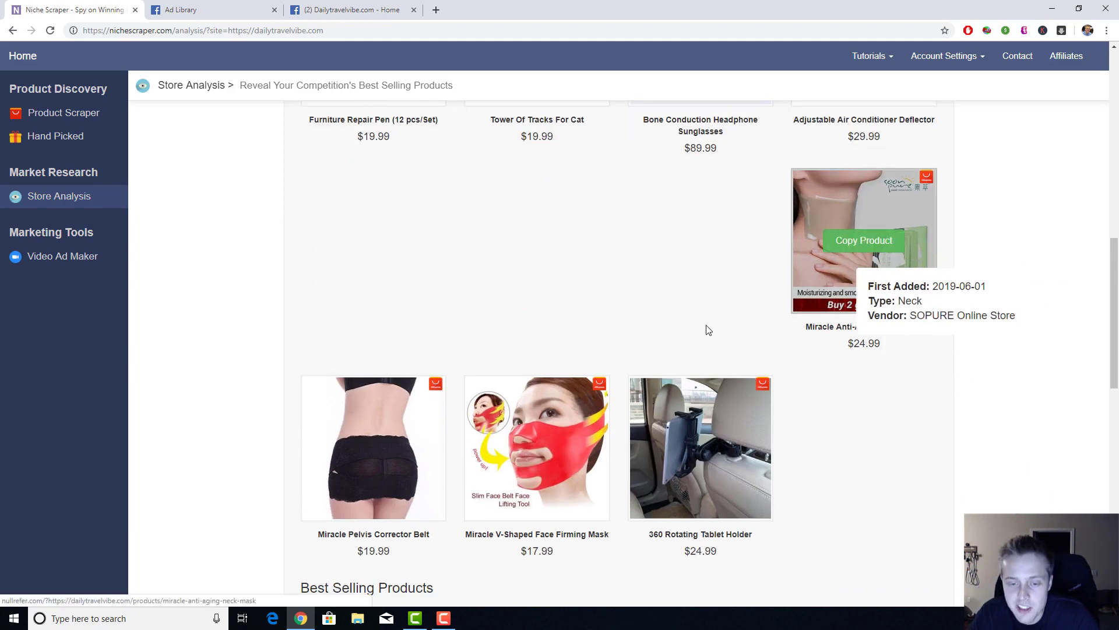
pyautogui.moveTo(560, 475)
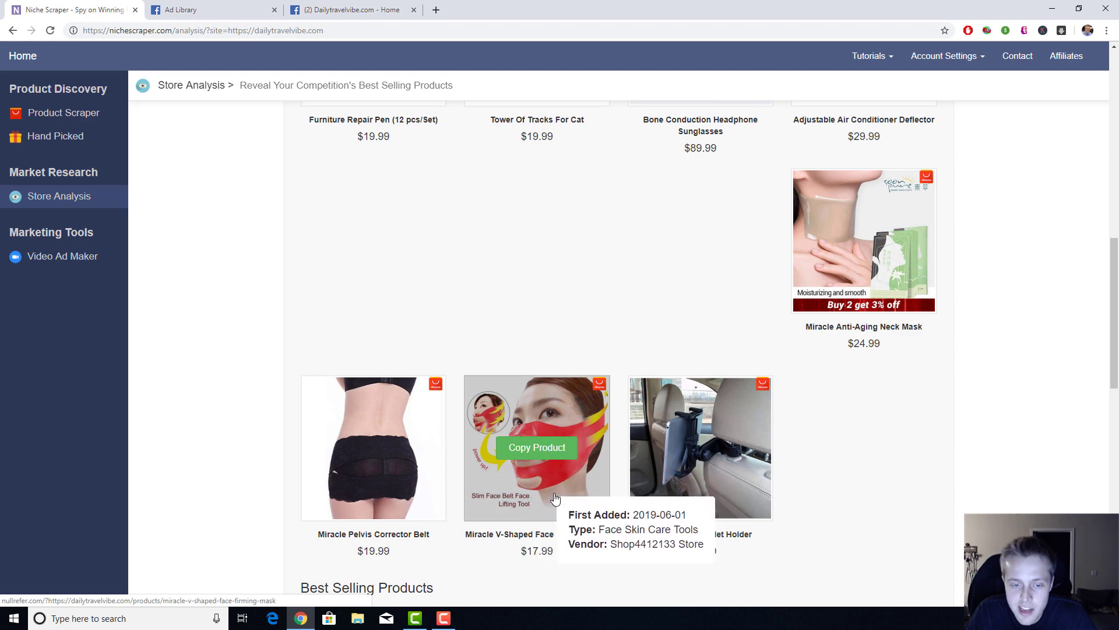
pyautogui.moveTo(868, 242)
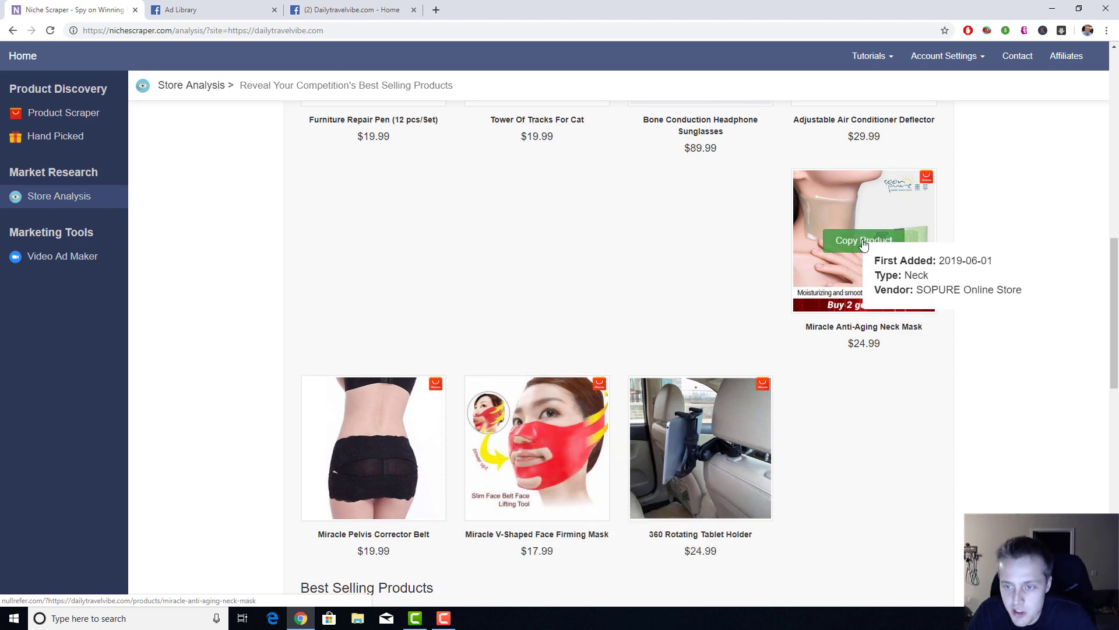
pyautogui.scroll(-6, 1011, 443)
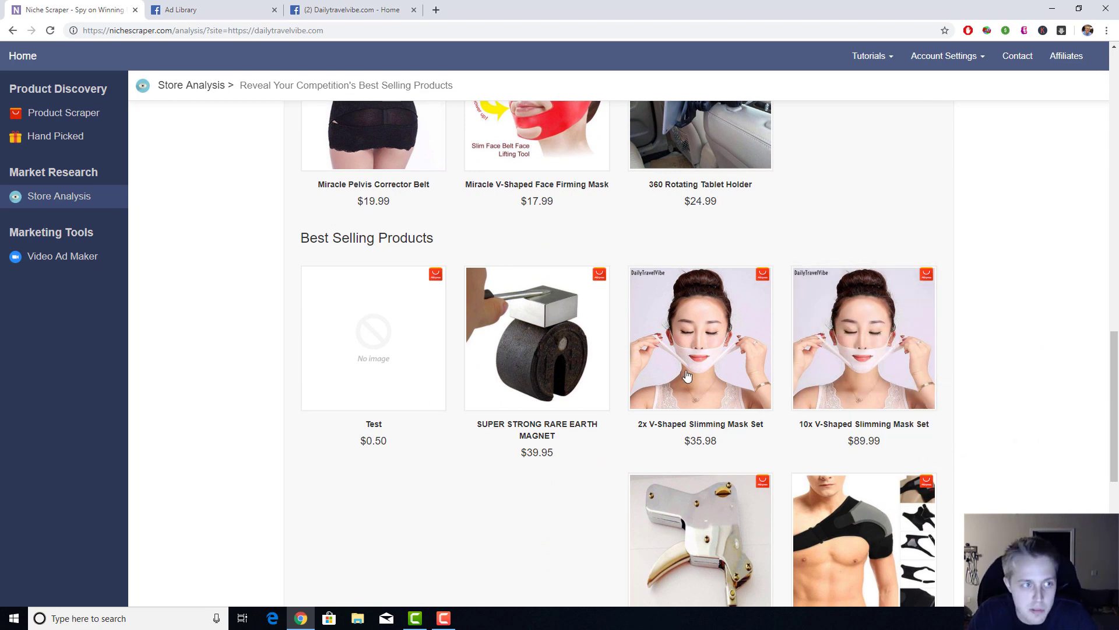
pyautogui.middleClick(58, 116)
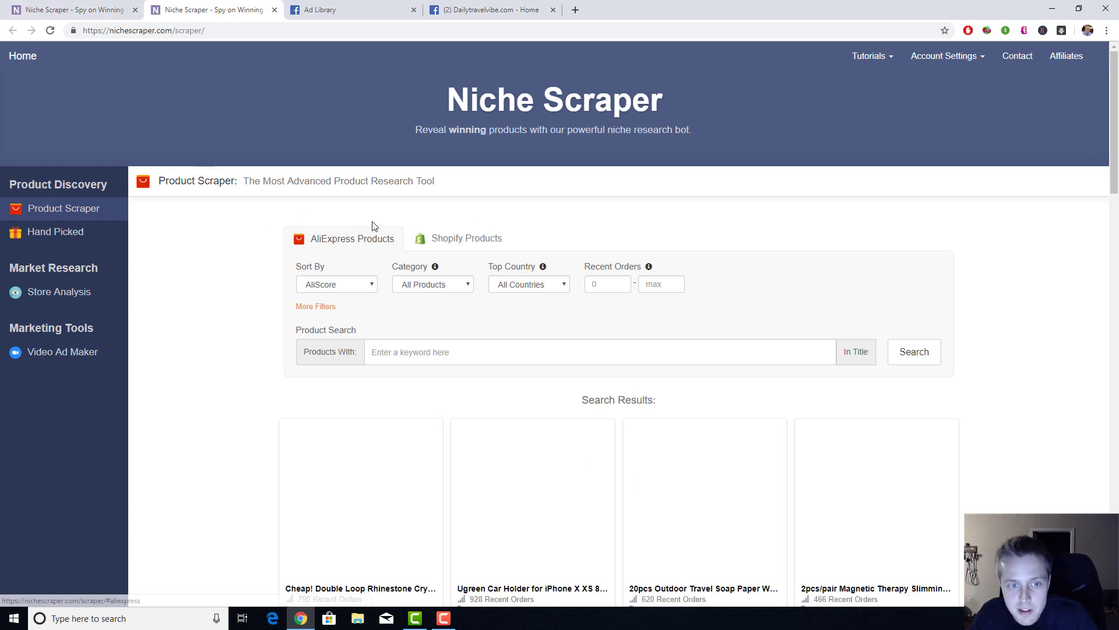
# - Run a Product Search for 'face mask' on AliExpress products
pyautogui.click(414, 352)
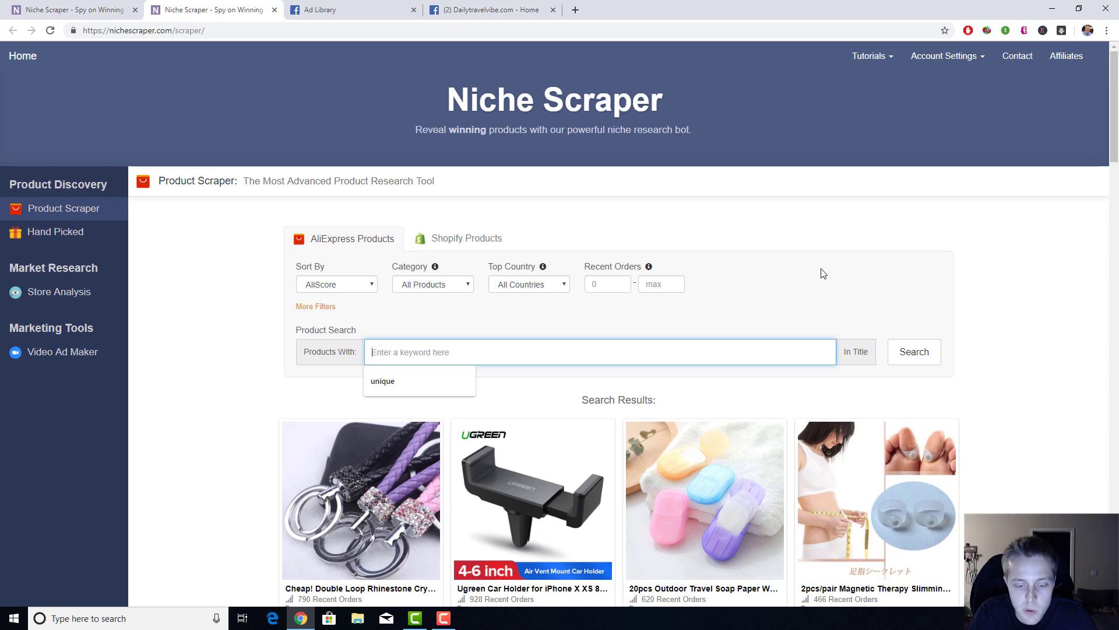
pyautogui.scroll(-1, 810, 276)
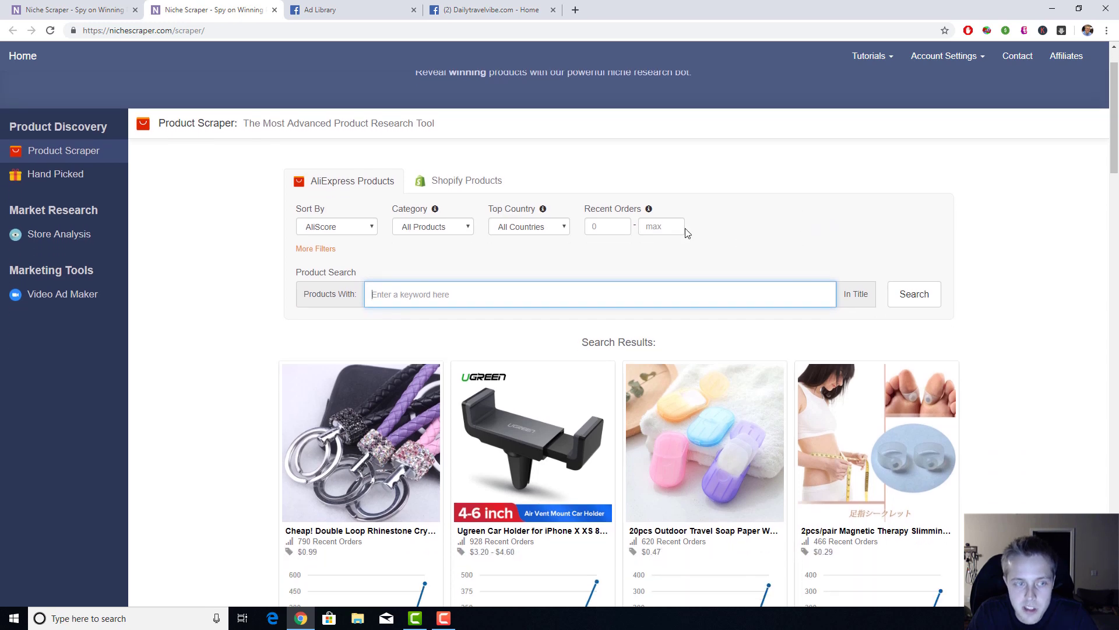
pyautogui.click(90, 9)
pyautogui.click(201, 12)
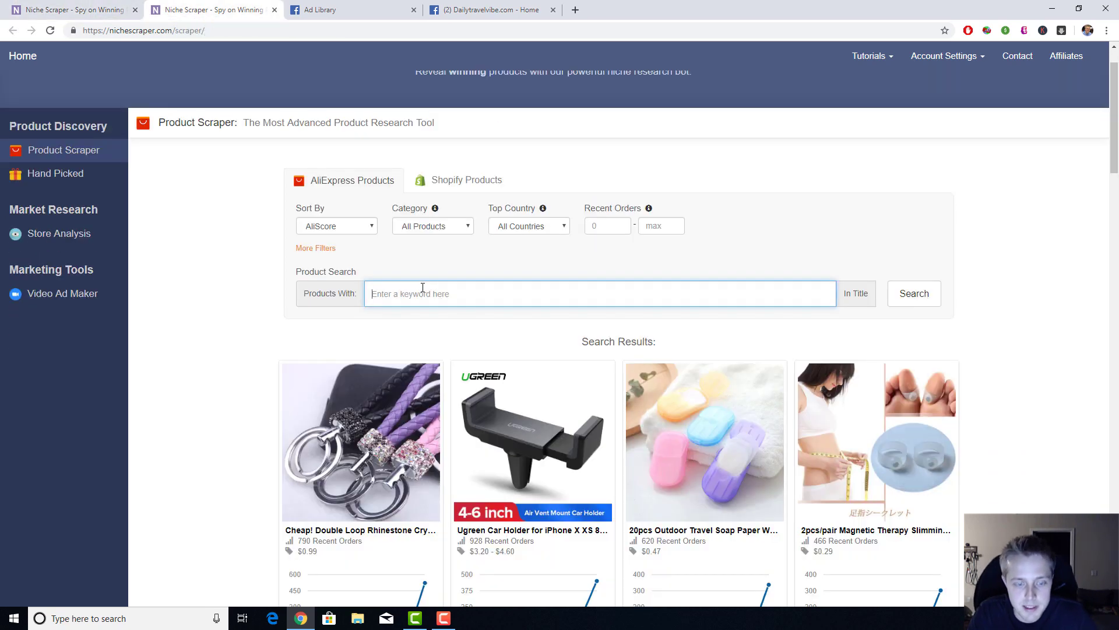
pyautogui.write('face mask')
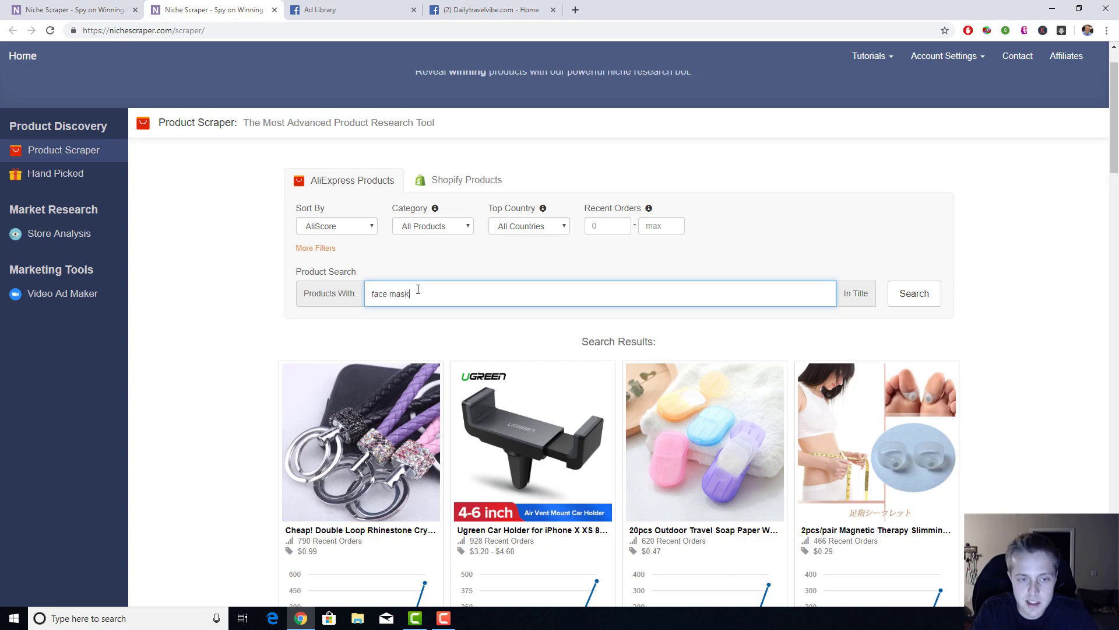
pyautogui.press('Return')
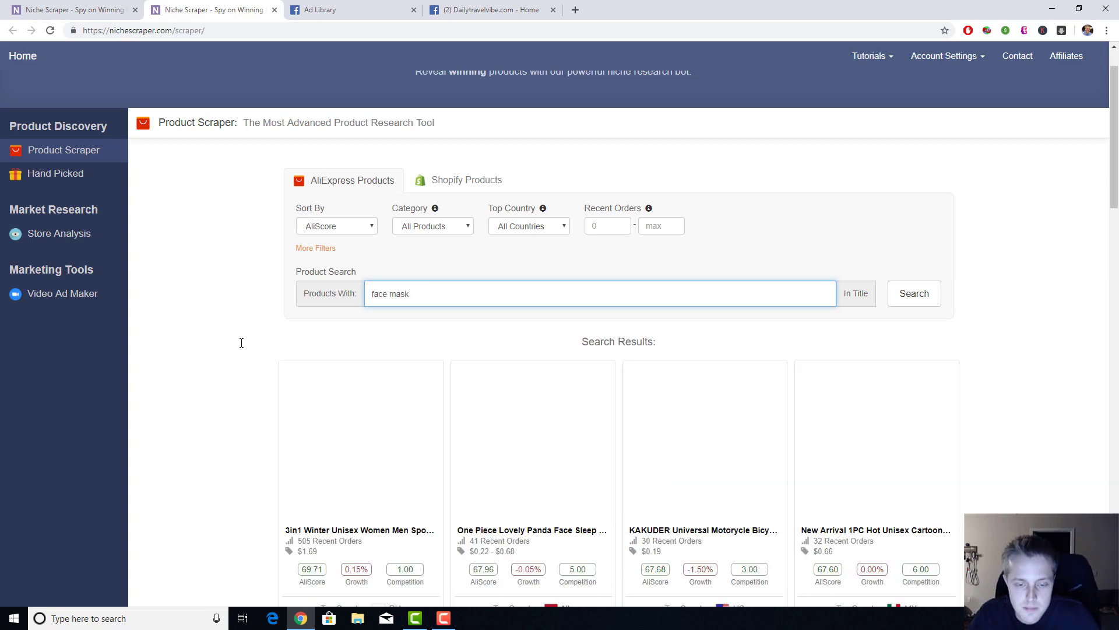
# - Scroll to the $0.68 Women Wrinkle V Face Chin Cheek mask with 238 recent orders
pyautogui.click(240, 349)
pyautogui.scroll(-7, 240, 350)
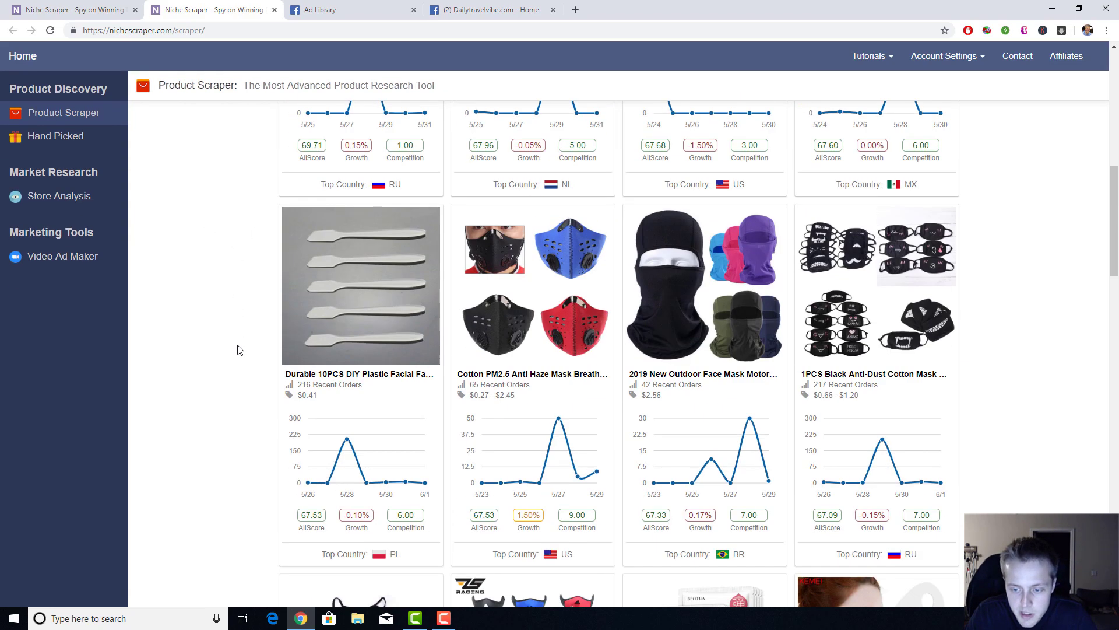
pyautogui.scroll(-6, 236, 350)
pyautogui.click(52, 7)
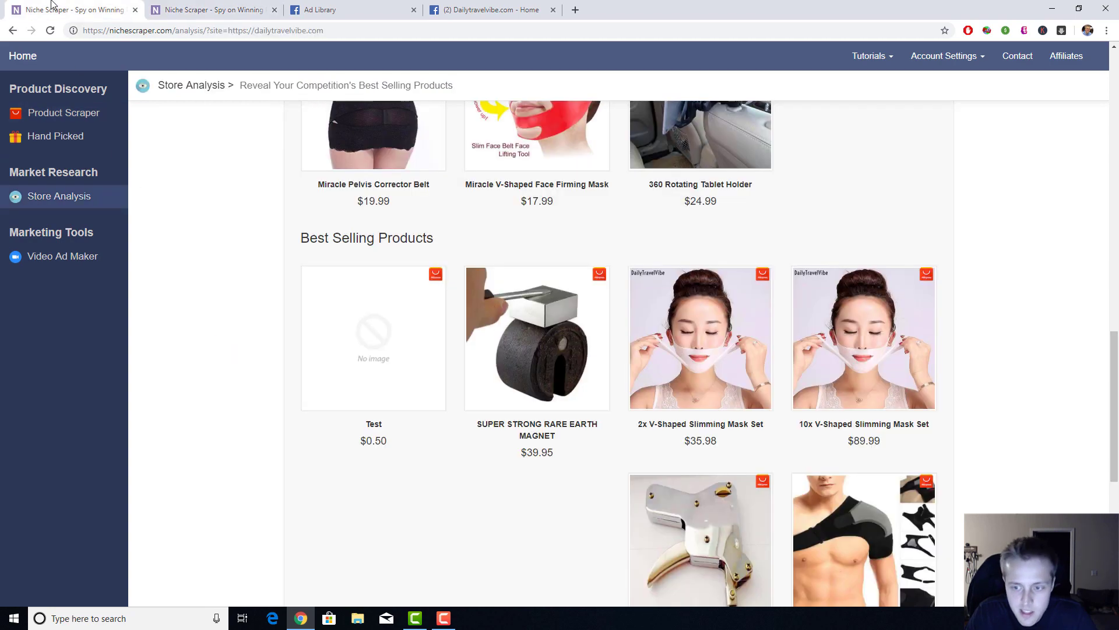
pyautogui.click(199, 6)
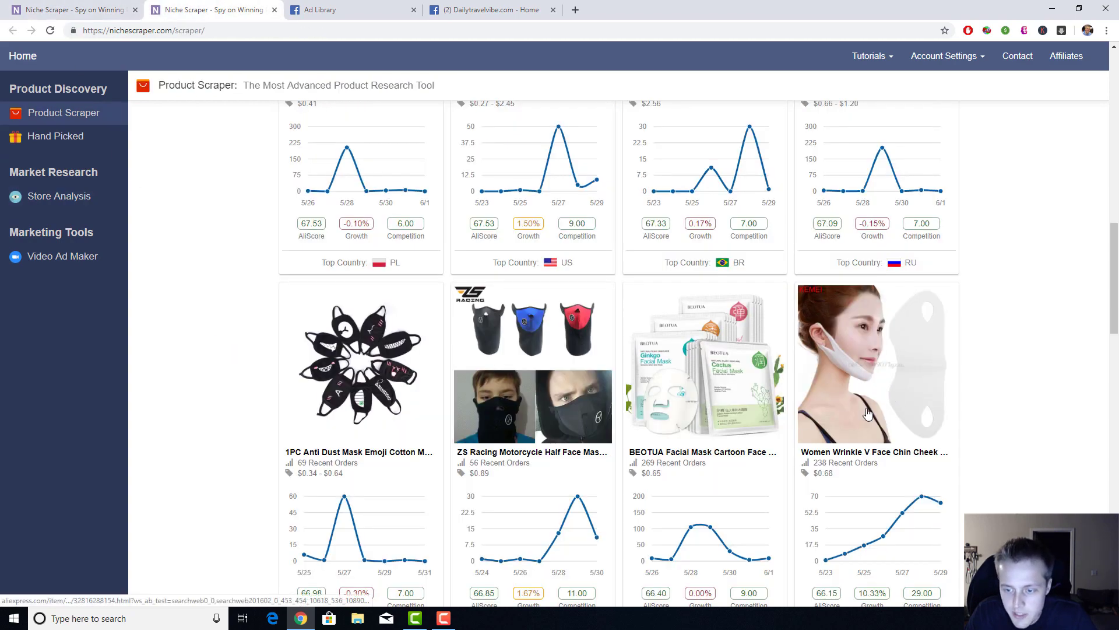
pyautogui.scroll(-2, 1049, 460)
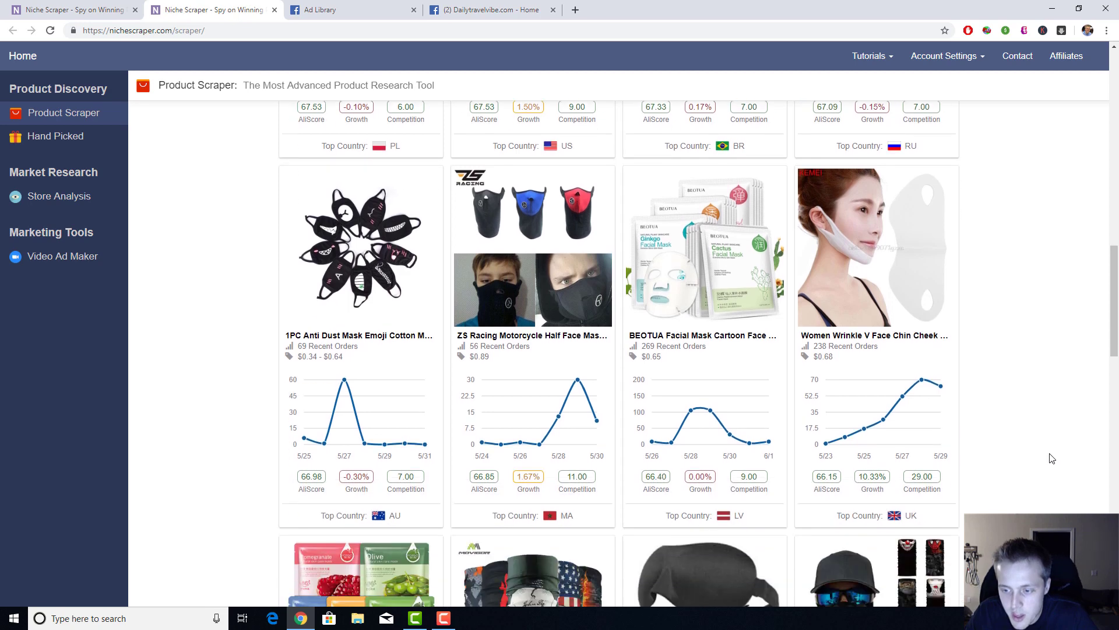
pyautogui.moveTo(830, 447)
pyautogui.moveTo(920, 392)
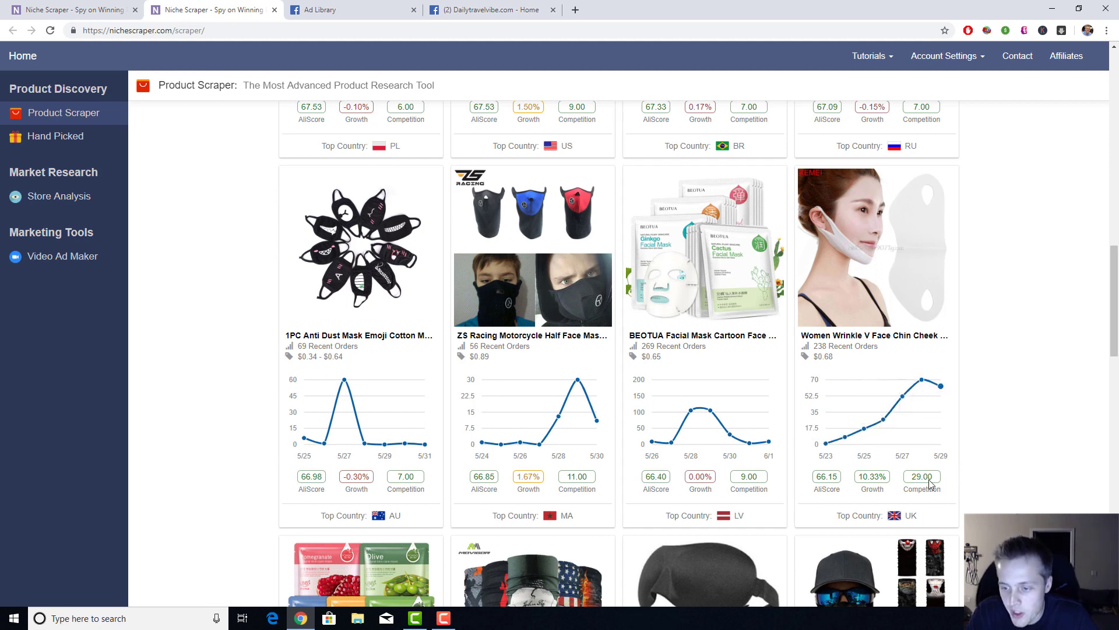
pyautogui.moveTo(917, 516)
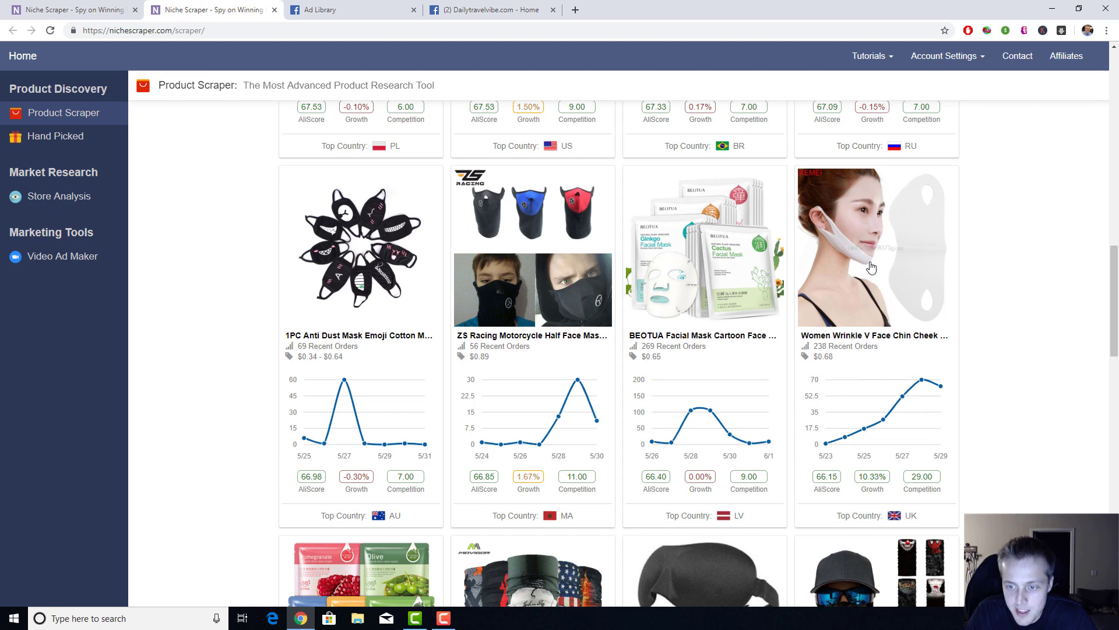
# - Open the V Face Chin Cheek mask's AliExpress listing ($0.80, 2,630 orders) in a new tab
pyautogui.middleClick(874, 337)
pyautogui.click(368, 7)
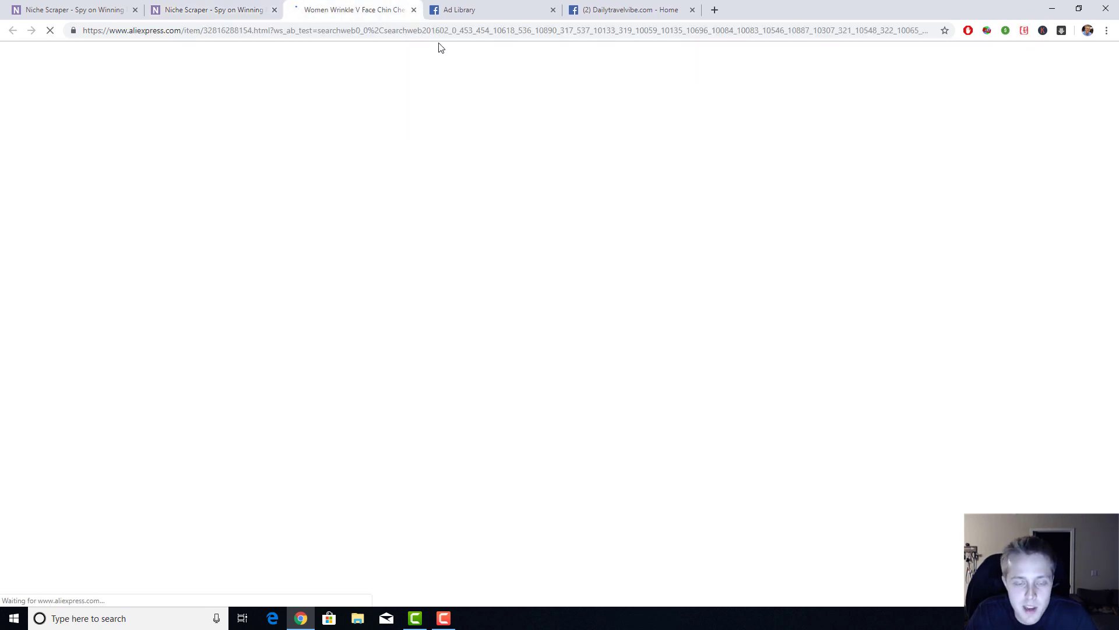
pyautogui.moveTo(551, 211)
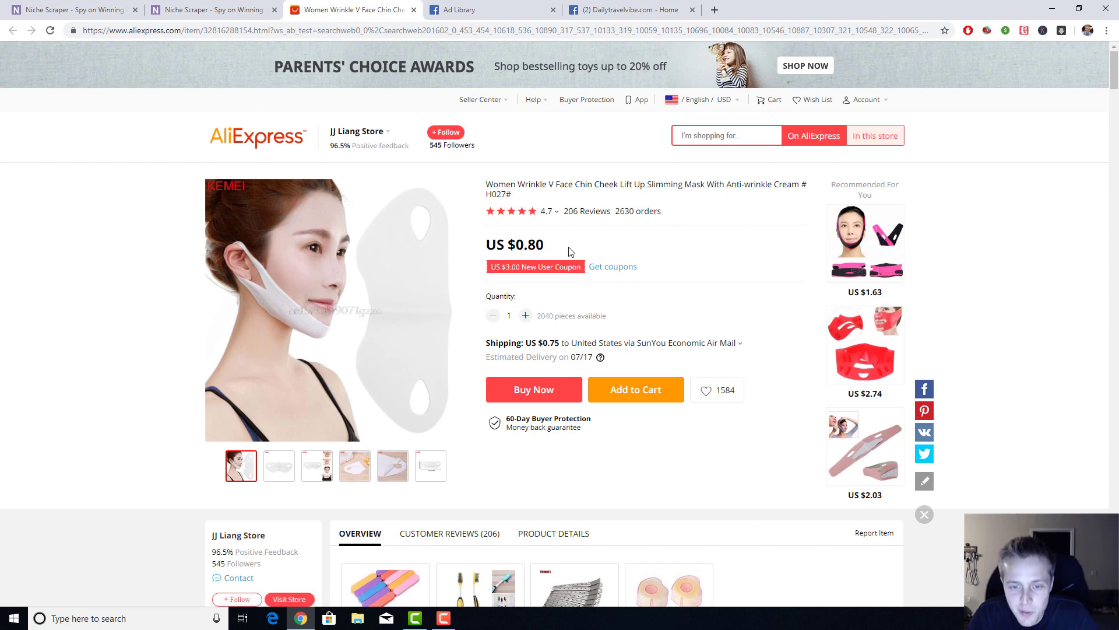
pyautogui.click(87, 8)
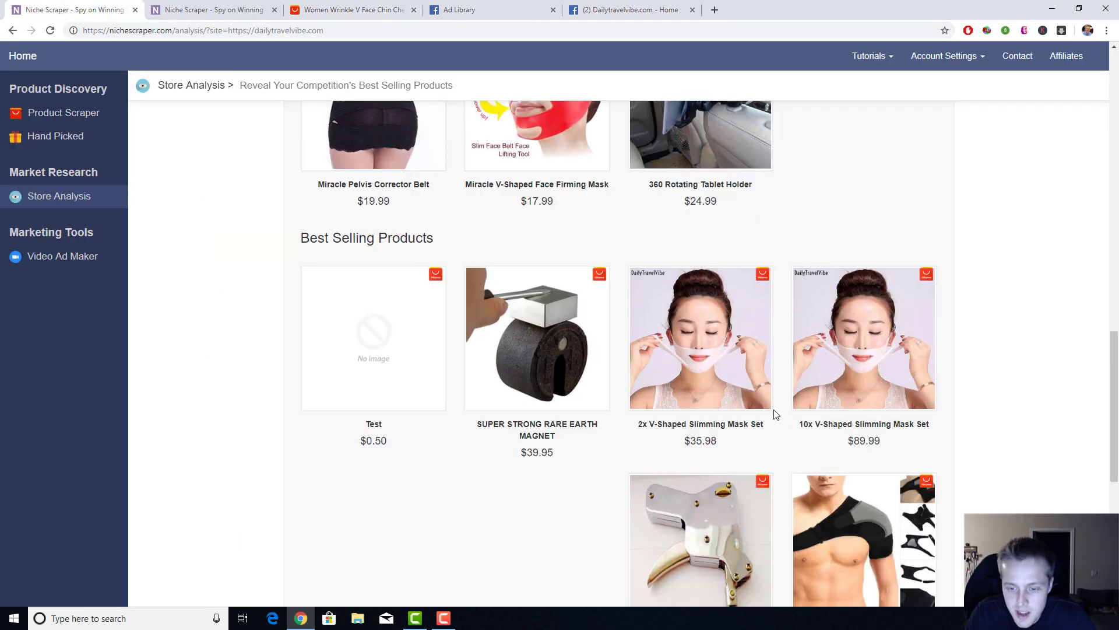
# - Compare it with dailytravelvibe's $35.98 2x mask set and Facebook page
pyautogui.click(630, 10)
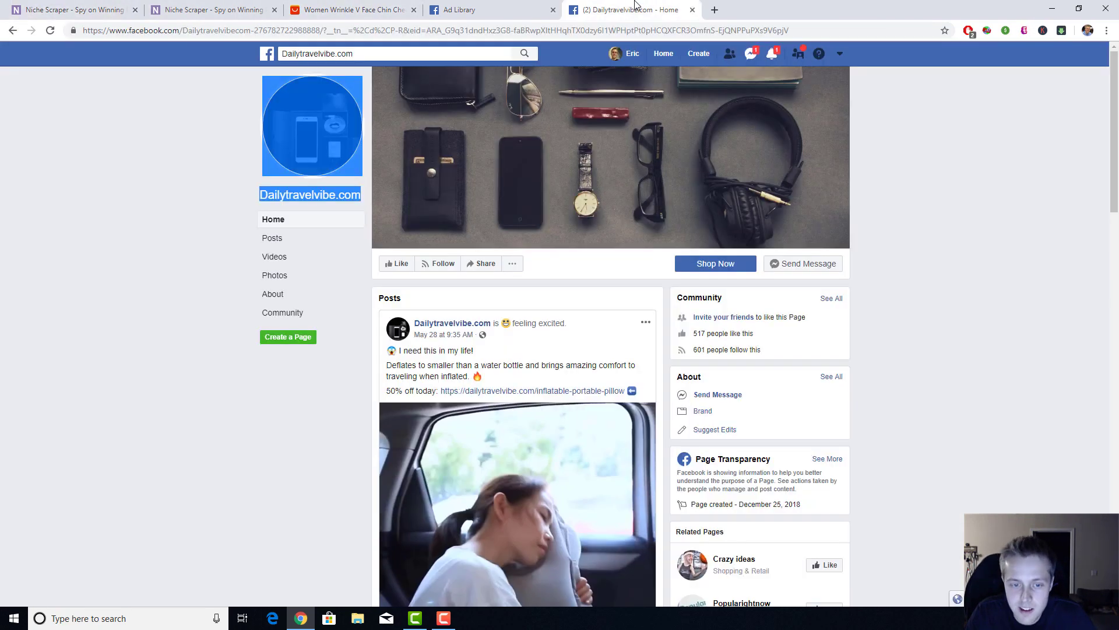
pyautogui.click(88, 10)
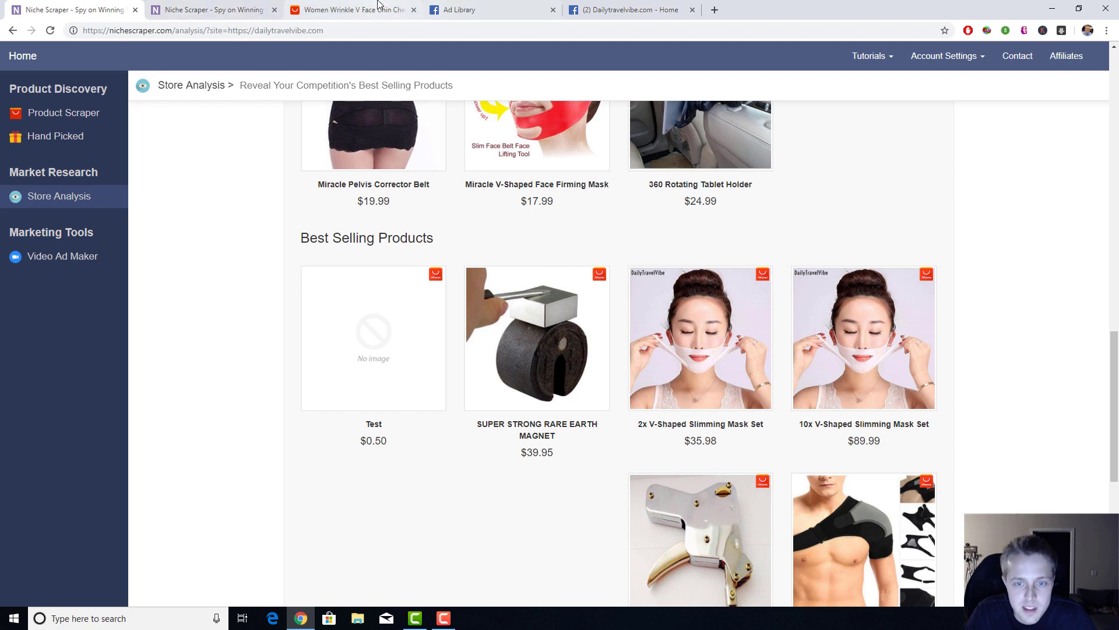
pyautogui.click(352, 9)
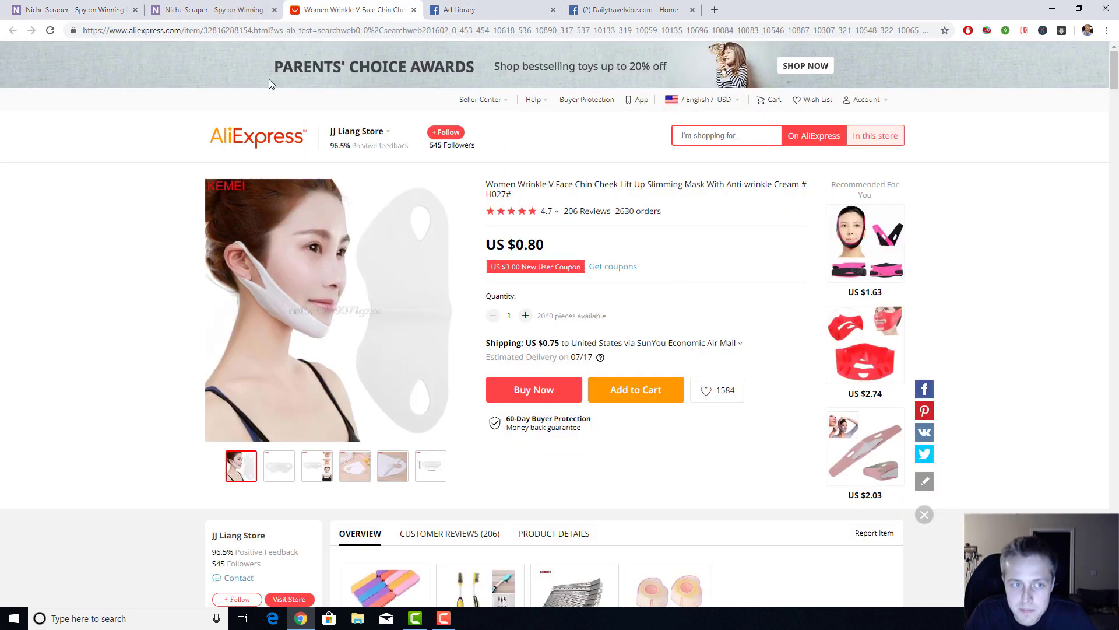
pyautogui.click(70, 4)
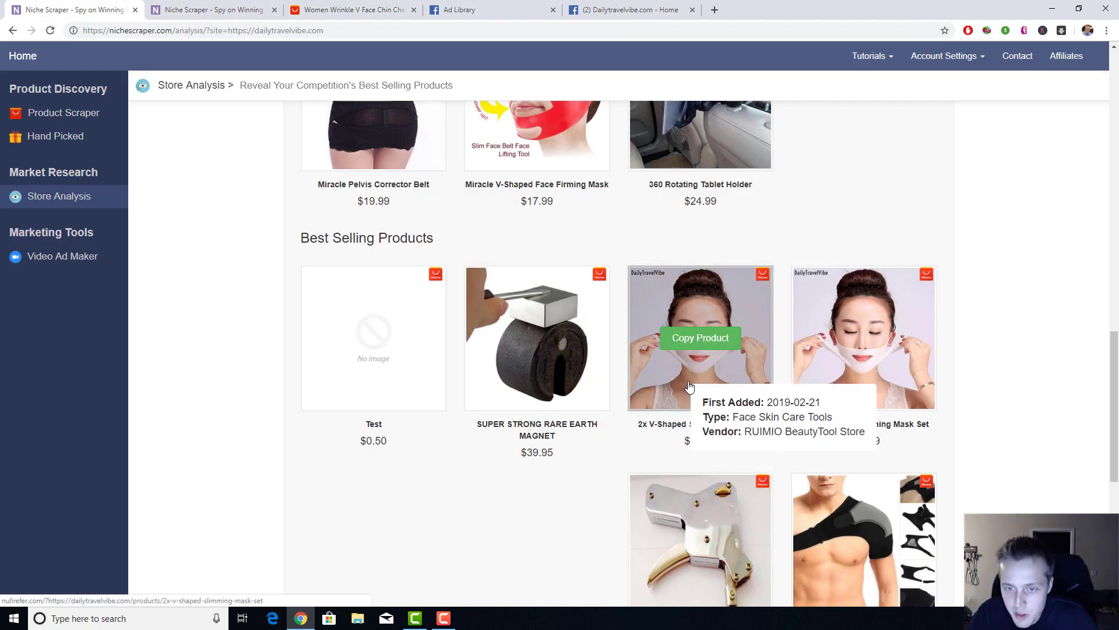
# - Open the 2x V-Shaped Slimming Mask Set page in a new tab and scroll its price, description and photos
pyautogui.middleClick(698, 404)
pyautogui.click(228, 8)
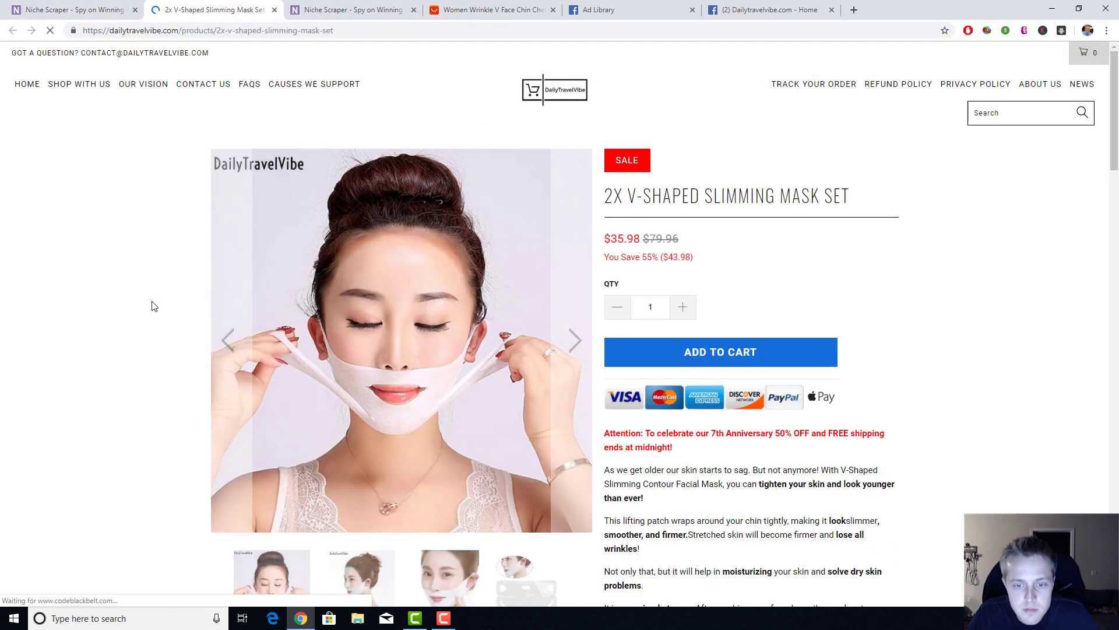
pyautogui.scroll(-5, 641, 483)
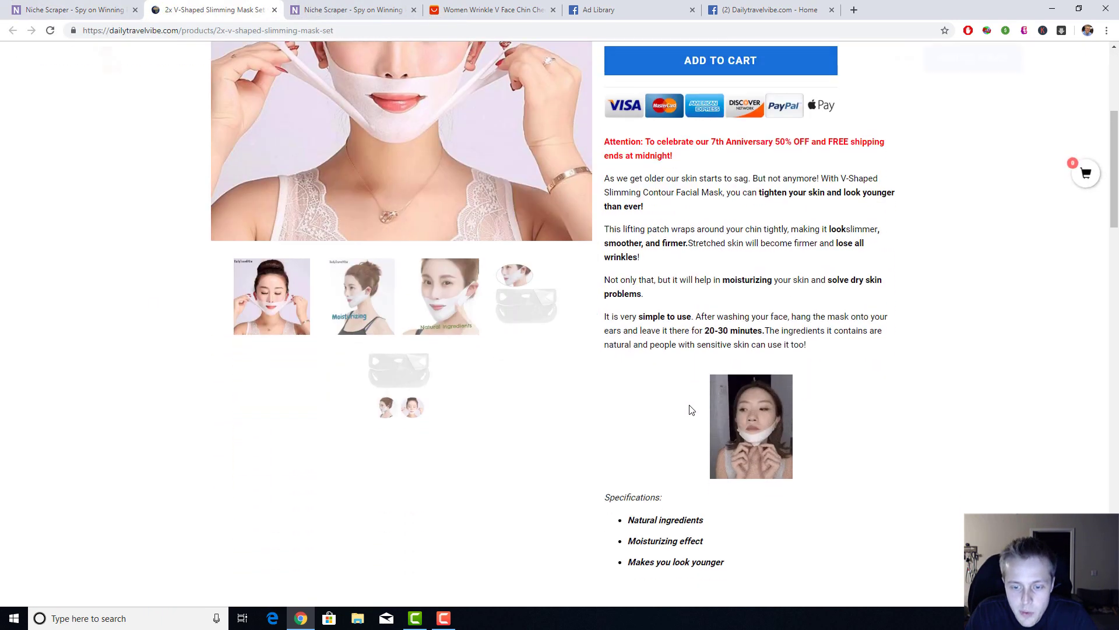
pyautogui.scroll(2, 689, 416)
pyautogui.scroll(-10, 688, 416)
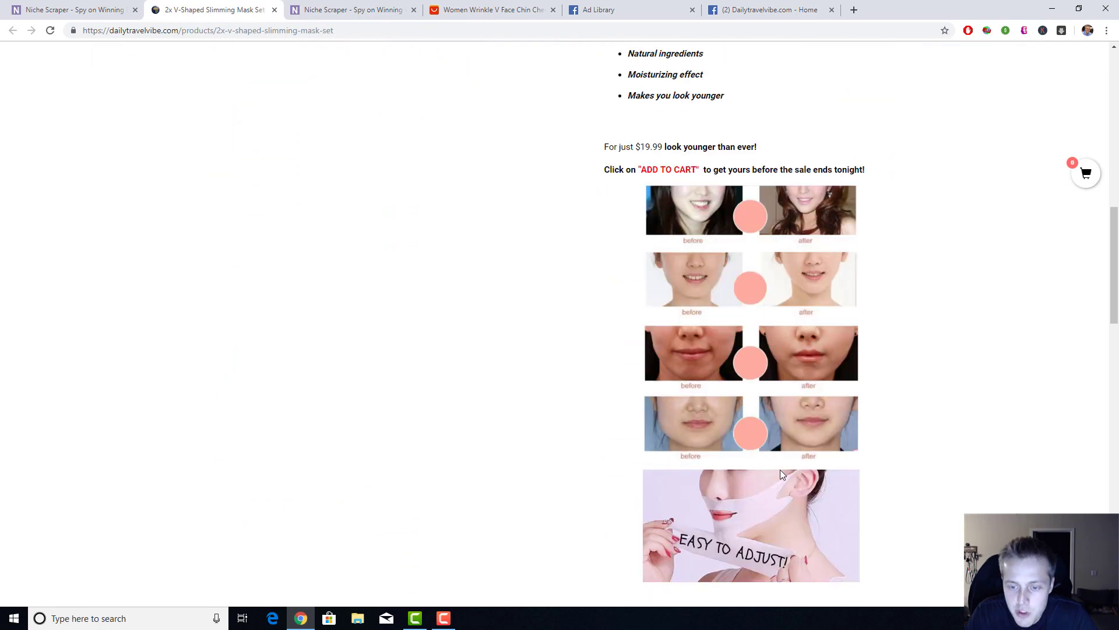
pyautogui.scroll(-8, 779, 473)
pyautogui.scroll(6, 777, 461)
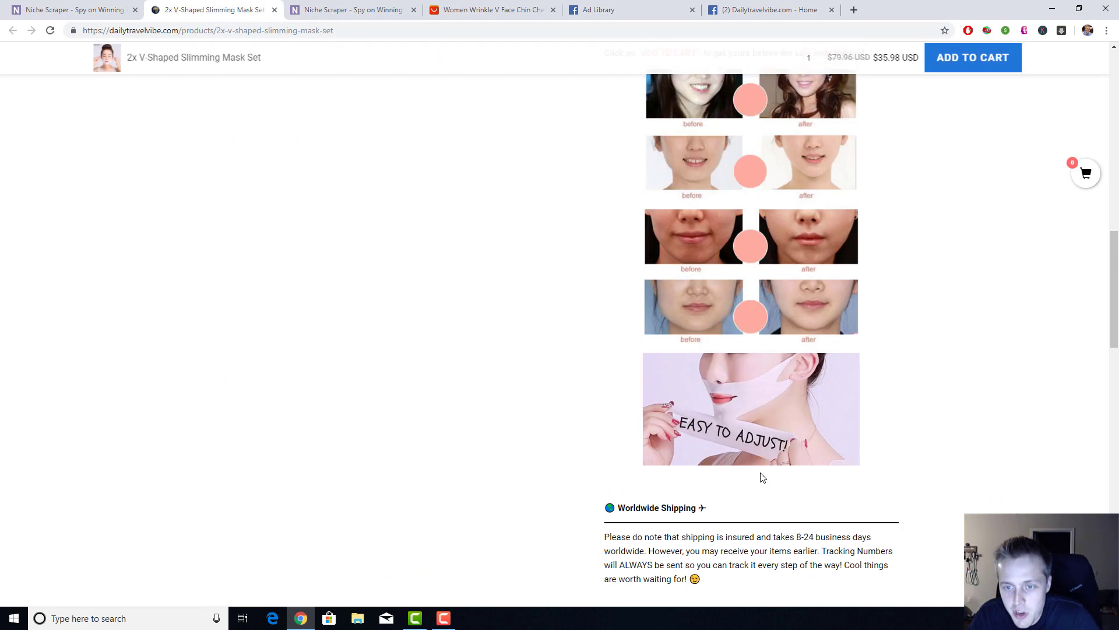
pyautogui.scroll(10, 771, 429)
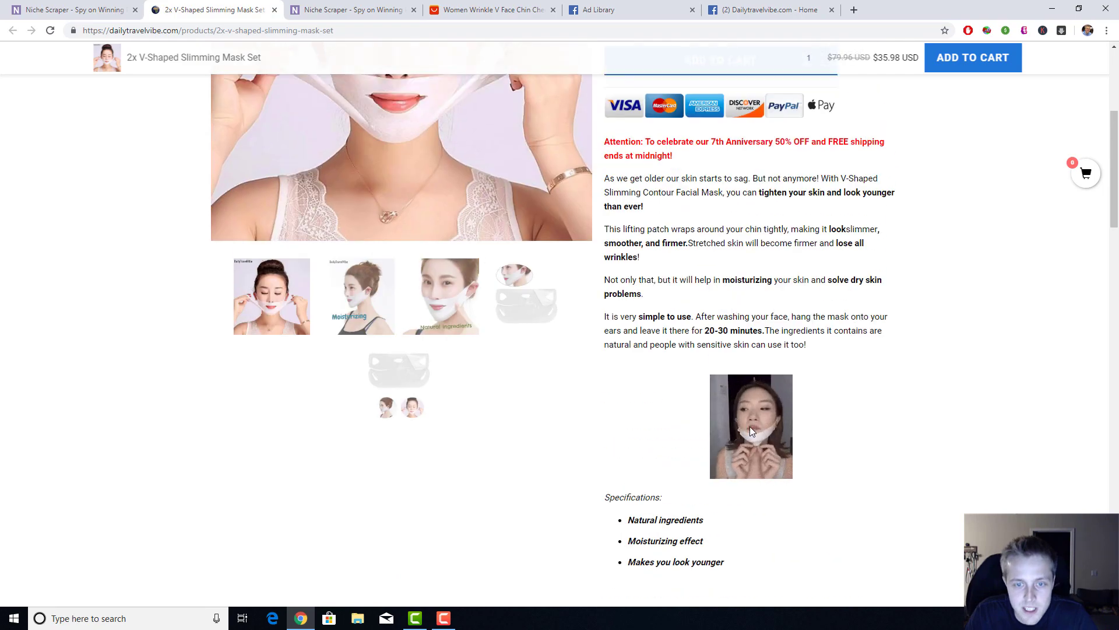
pyautogui.scroll(5, 751, 431)
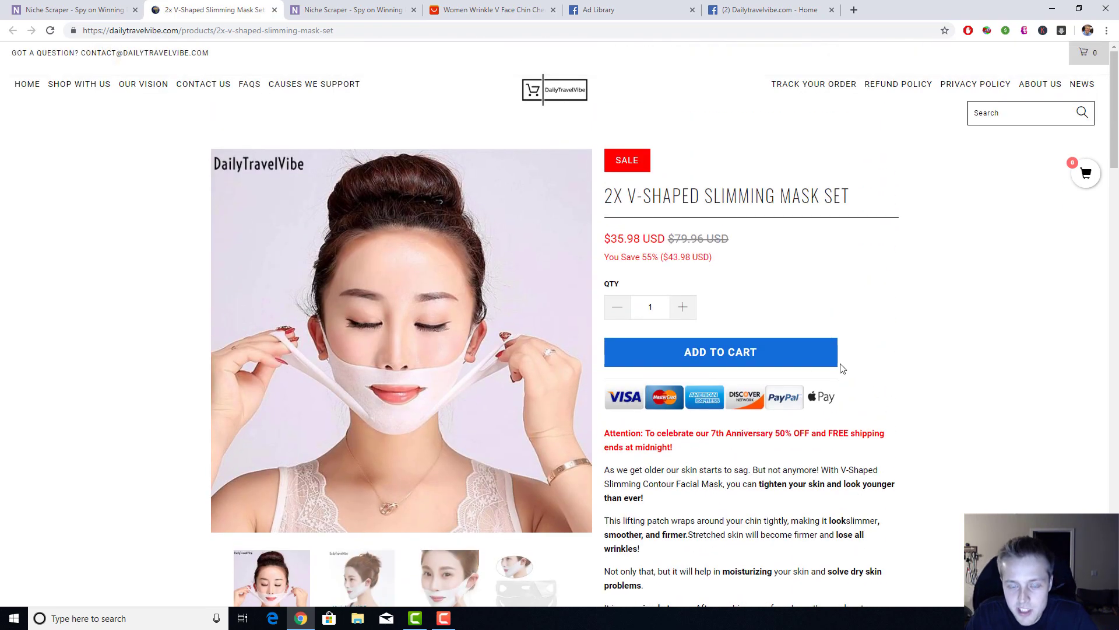
pyautogui.scroll(-13, 809, 375)
pyautogui.scroll(10, 529, 327)
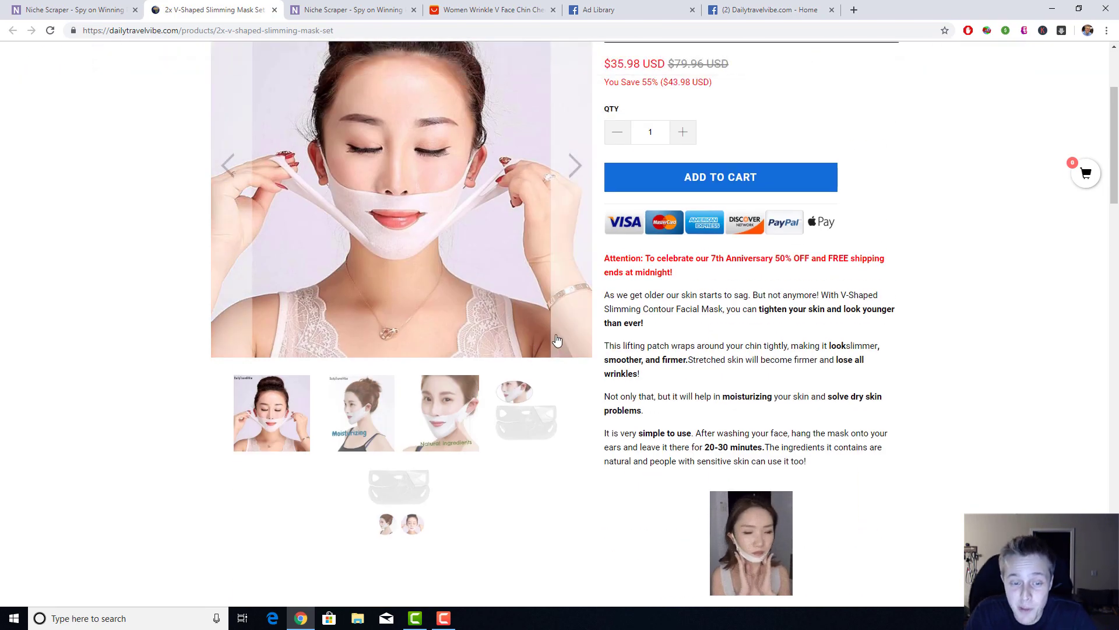
pyautogui.scroll(3, 542, 341)
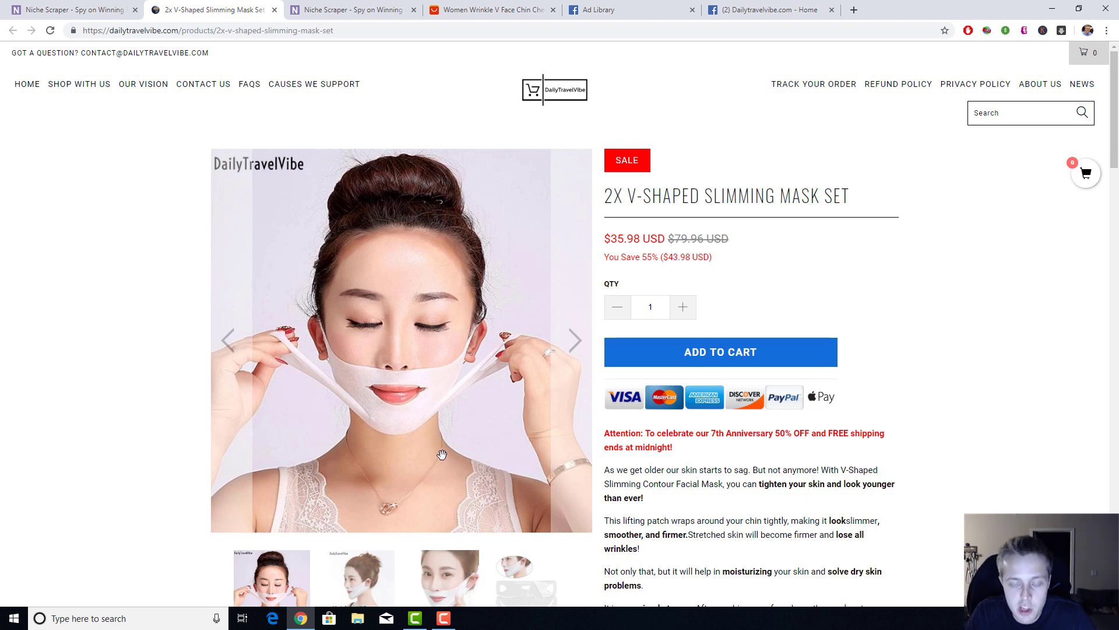
pyautogui.scroll(-2, 440, 453)
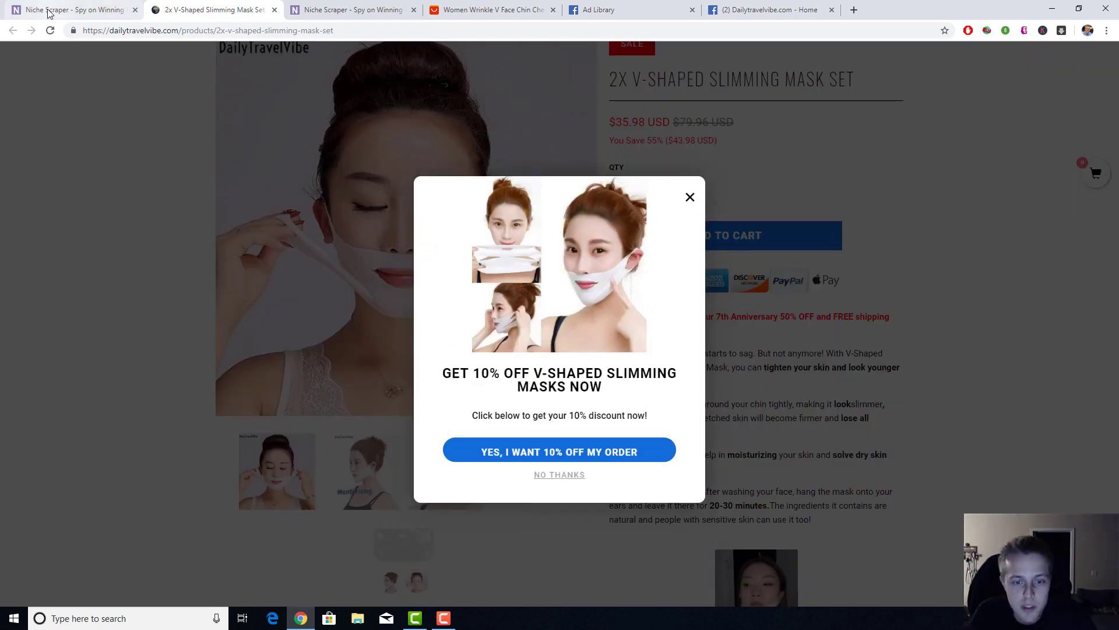
# - Go back to the Product Scraper tab, scroll to the top, and choose Shopify Products search
pyautogui.click(58, 10)
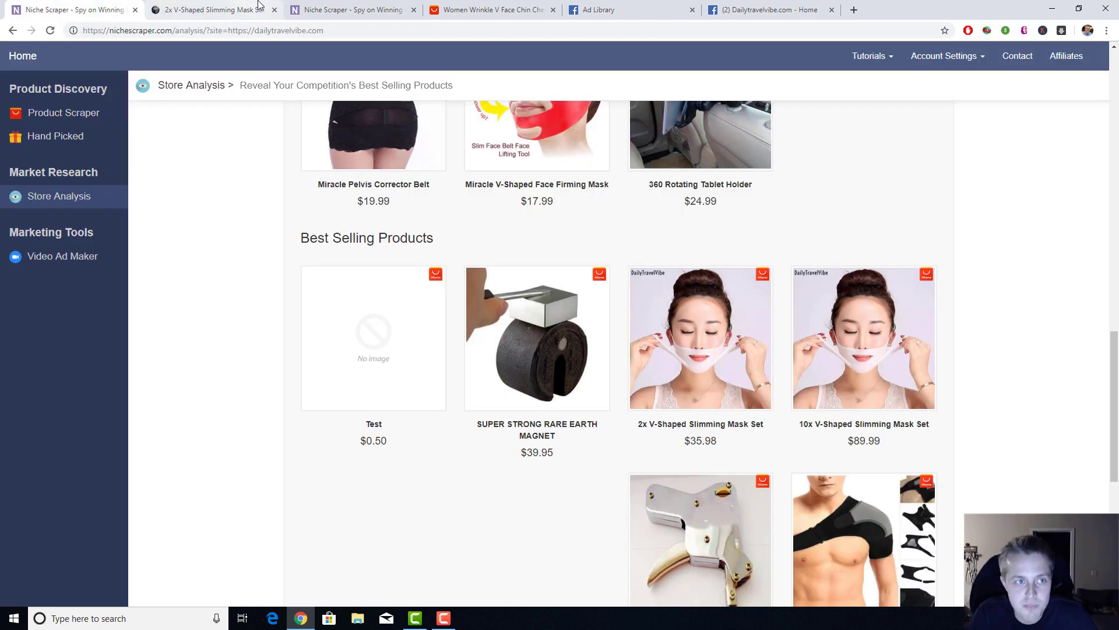
pyautogui.click(354, 10)
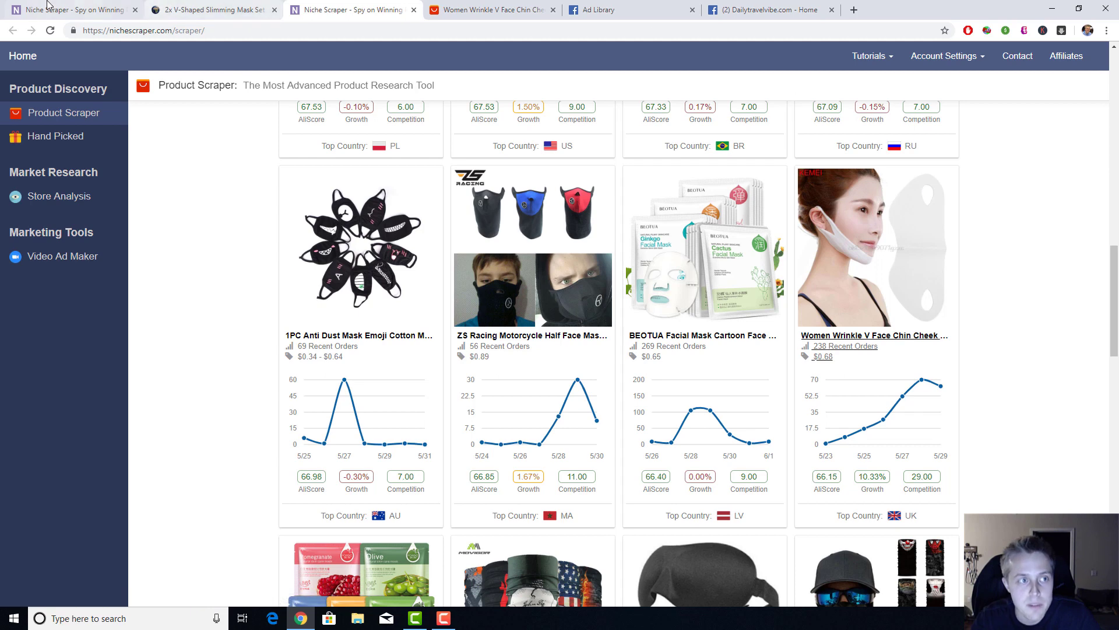
pyautogui.click(69, 5)
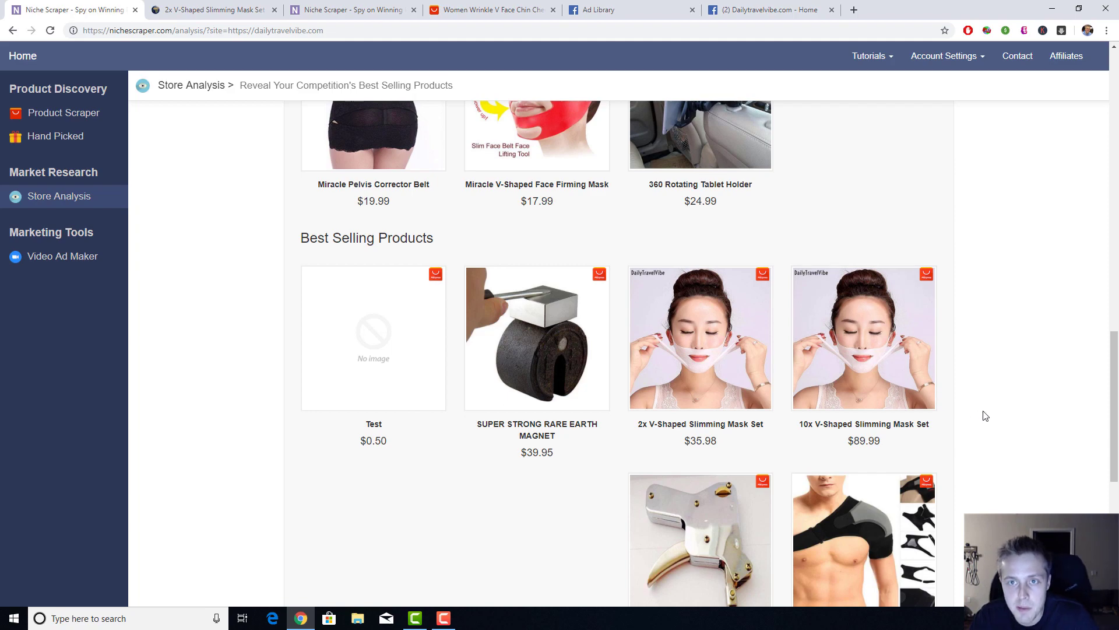
pyautogui.click(319, 13)
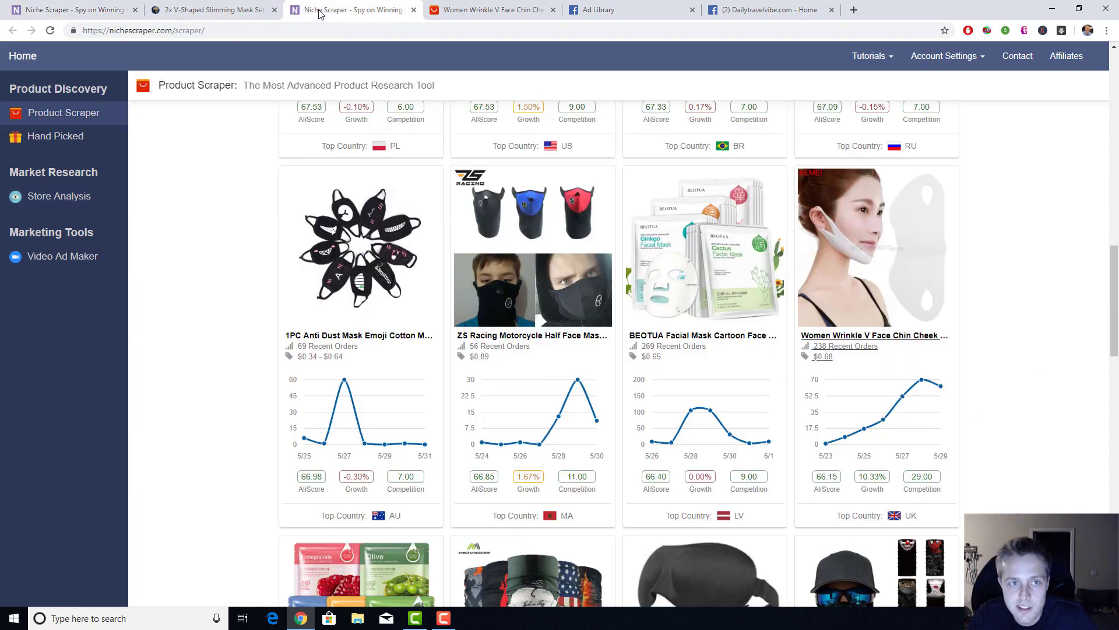
pyautogui.moveTo(1114, 351); pyautogui.dragTo(1107, 106)
pyautogui.click(473, 240)
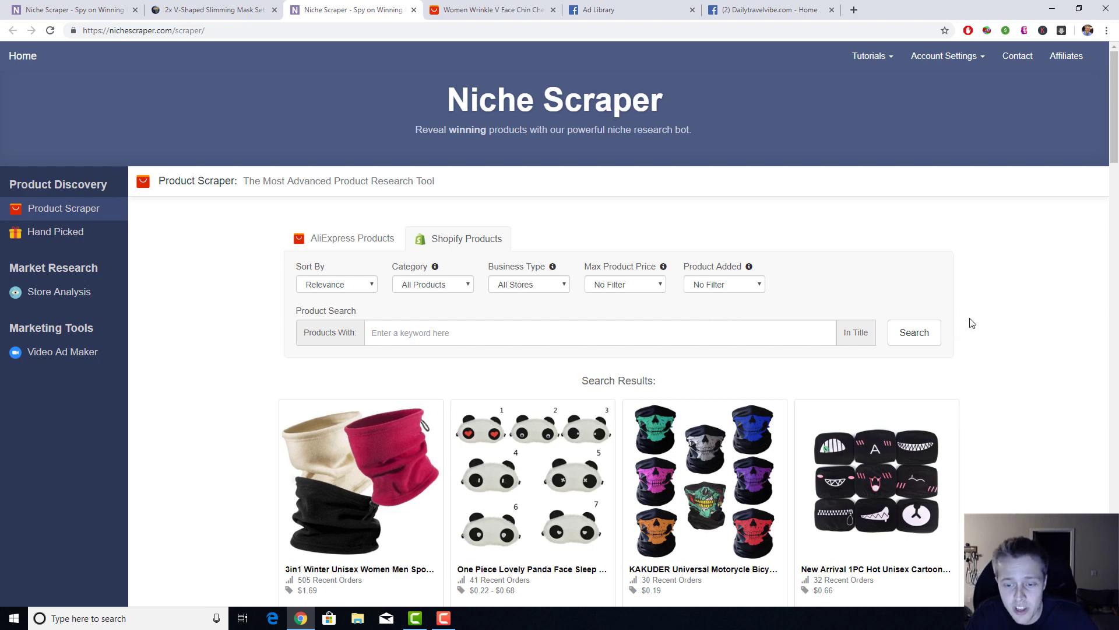
# - Scroll through the dailytravelvibe.com Store Analysis, then reopen Product Scraper for AliExpress products
pyautogui.scroll(-4, 971, 323)
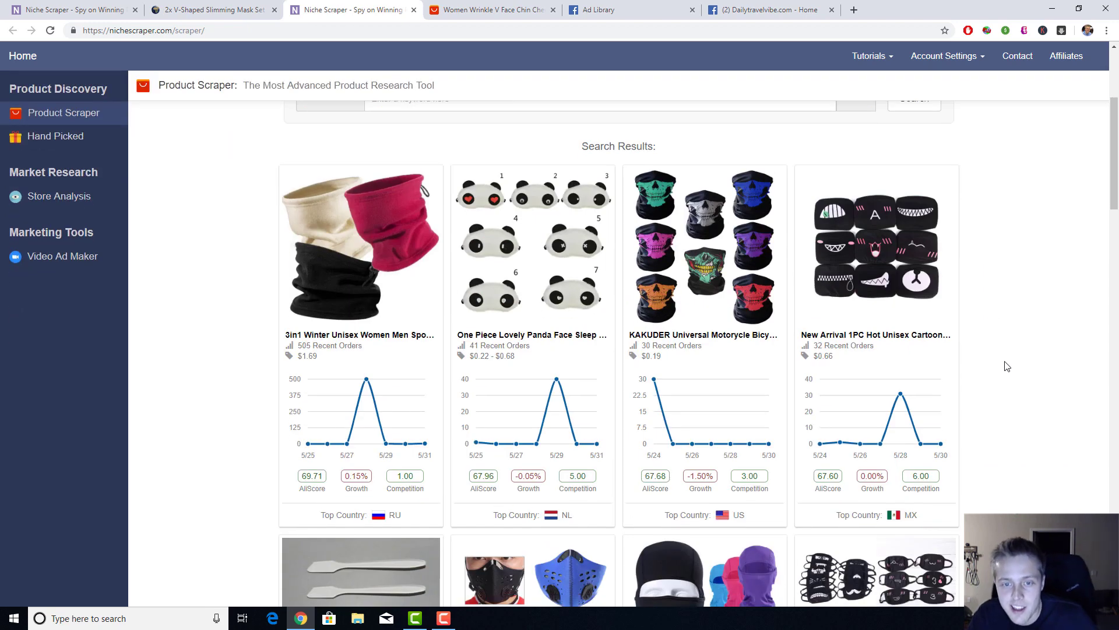
pyautogui.click(21, 9)
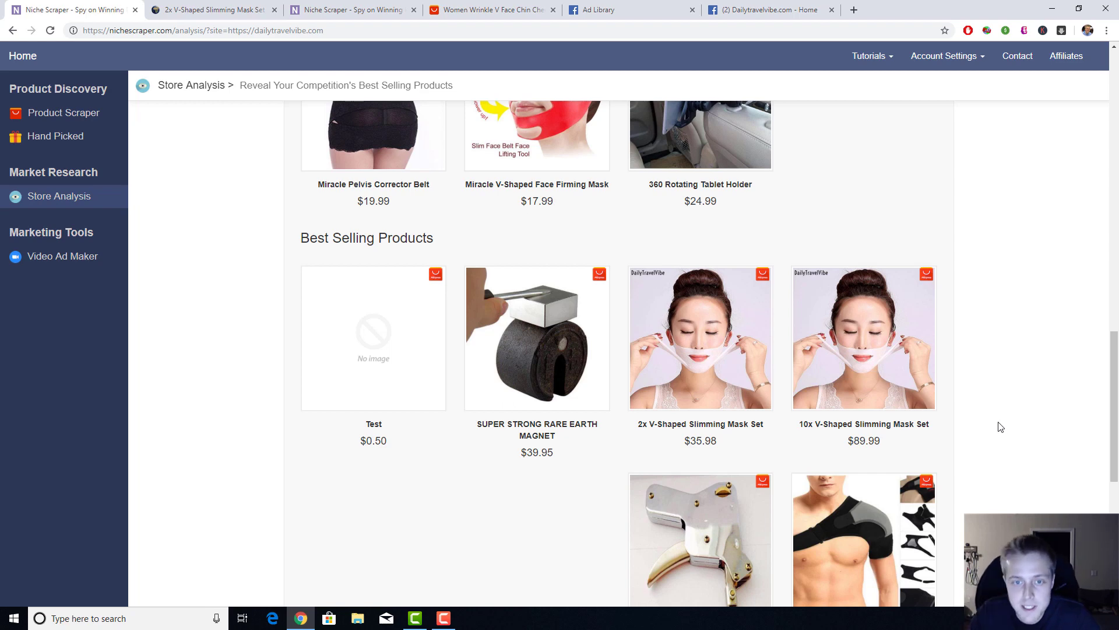
pyautogui.scroll(2, 999, 428)
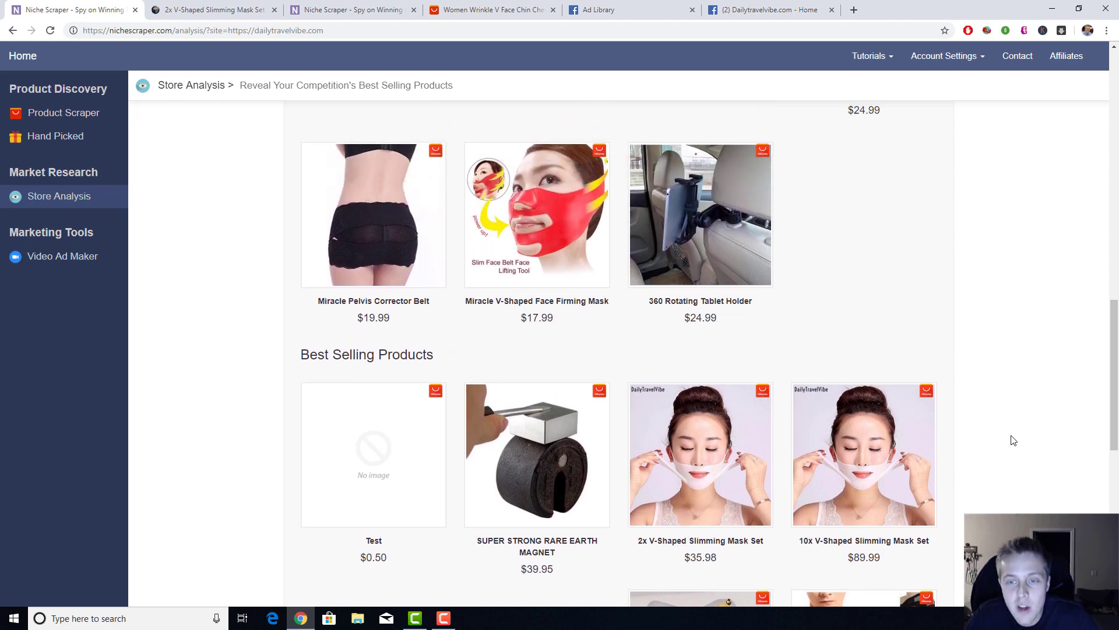
pyautogui.scroll(10, 1013, 440)
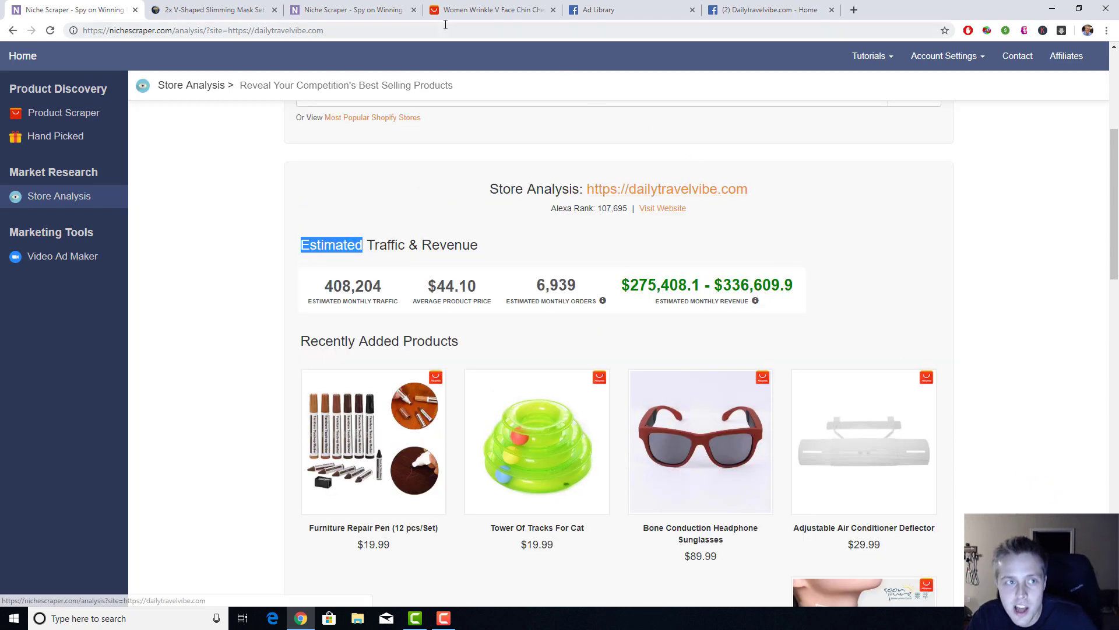
pyautogui.click(555, 133)
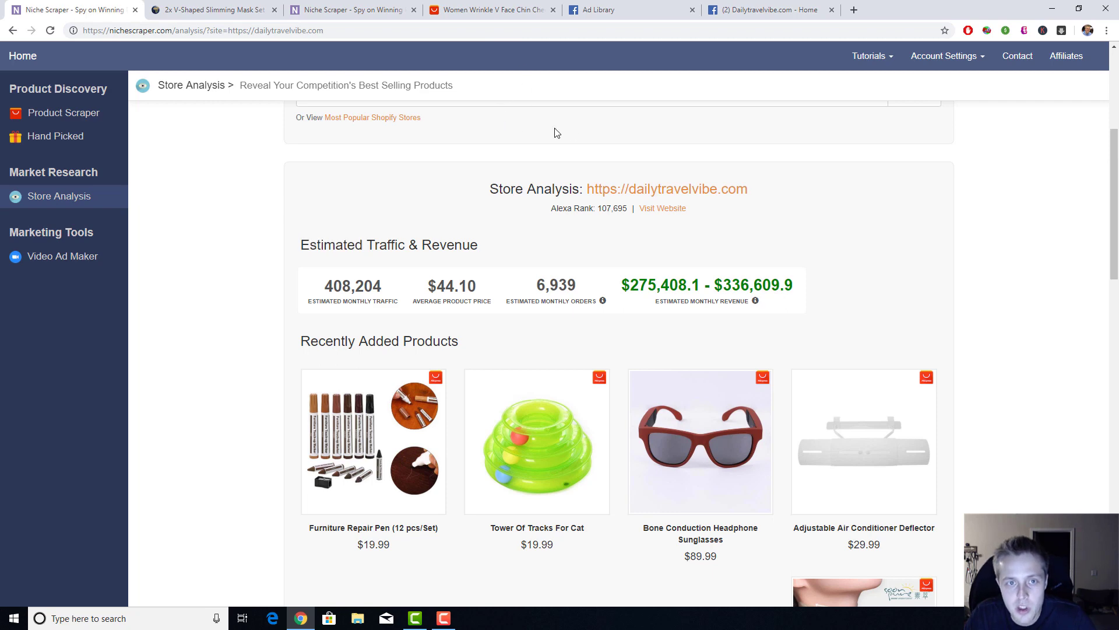
pyautogui.scroll(-12, 1050, 277)
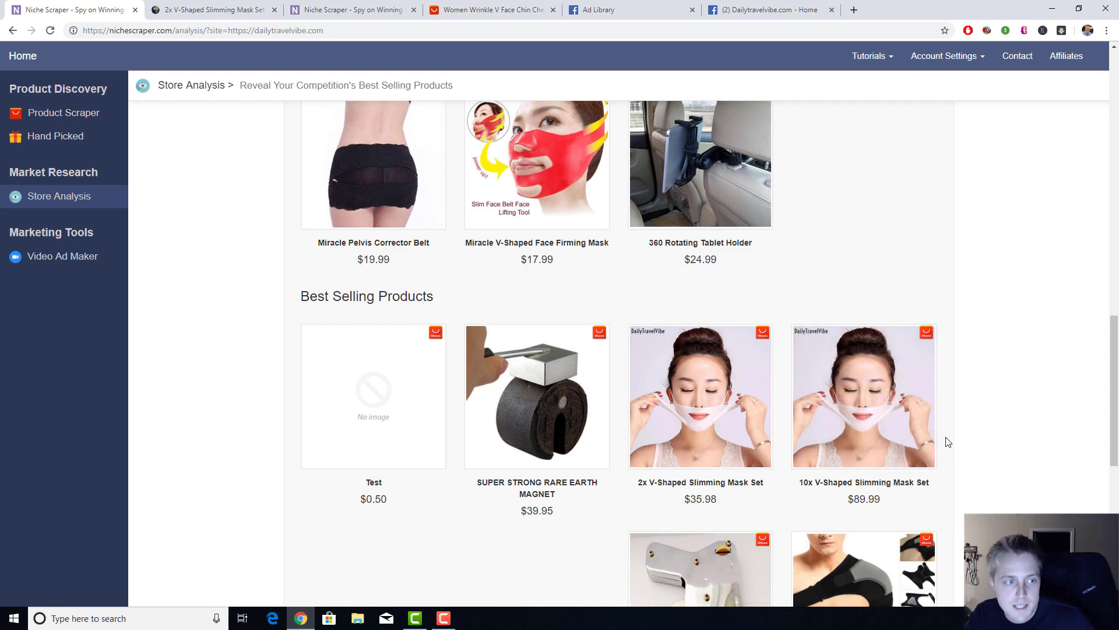
pyautogui.moveTo(931, 429)
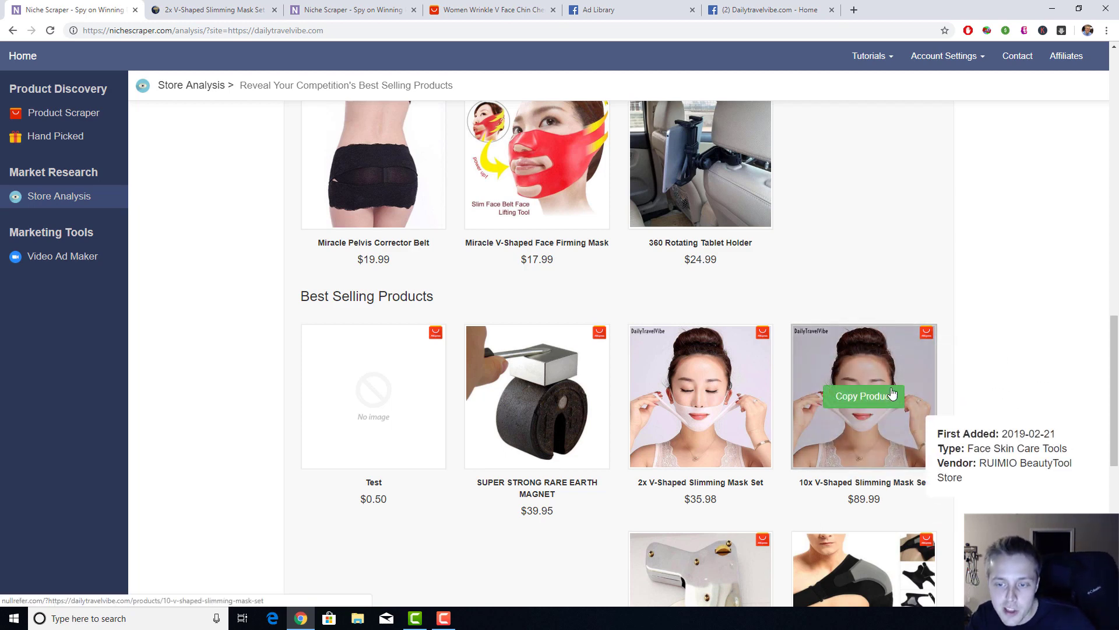
pyautogui.click(76, 114)
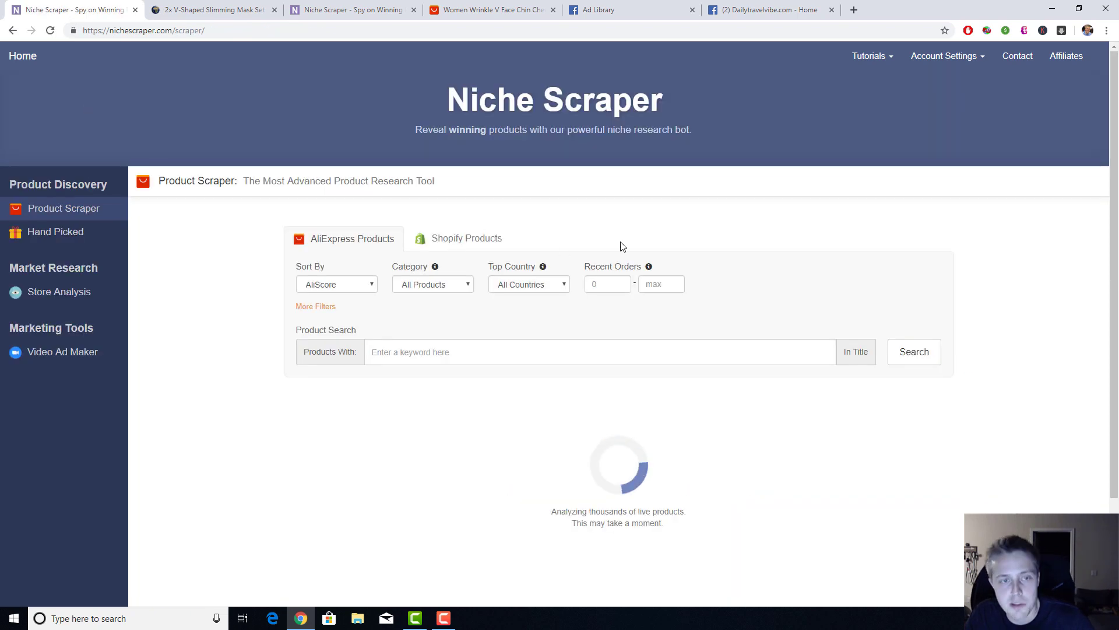
# - Close the extra tabs and search AliExpress products for 'Slimming Mask' copied from the listing title
pyautogui.click(275, 10)
pyautogui.click(275, 10)
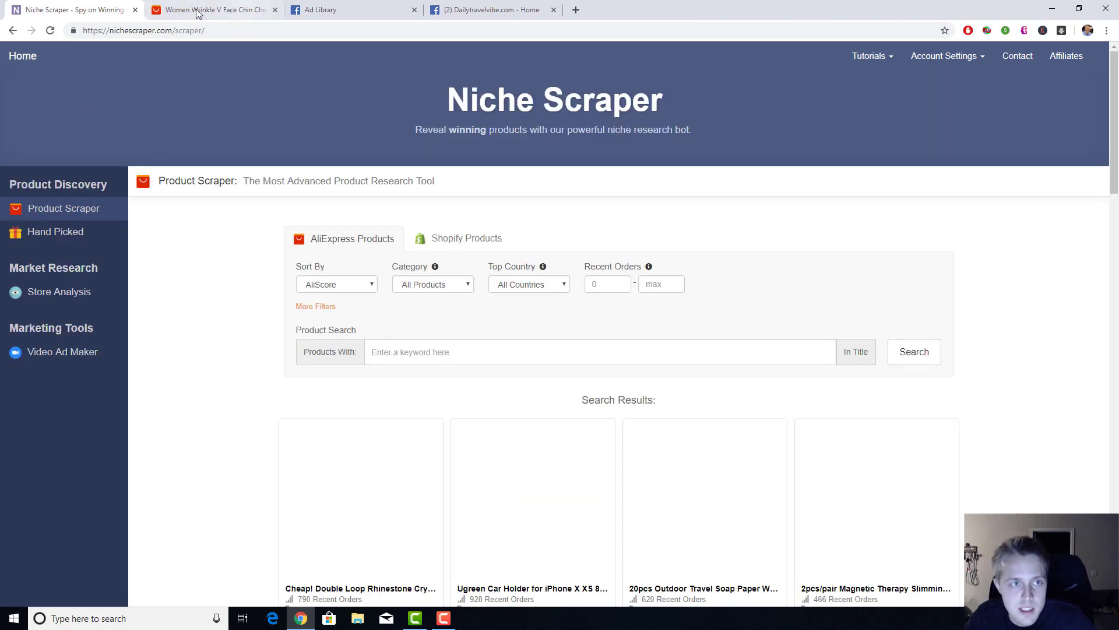
pyautogui.click(410, 358)
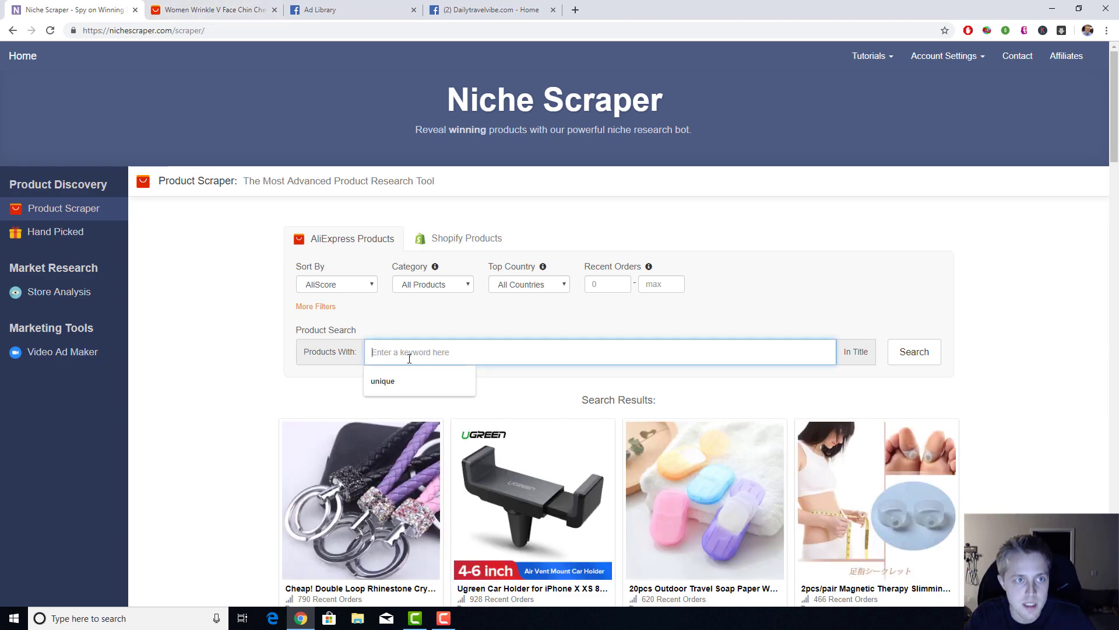
pyautogui.click(234, 12)
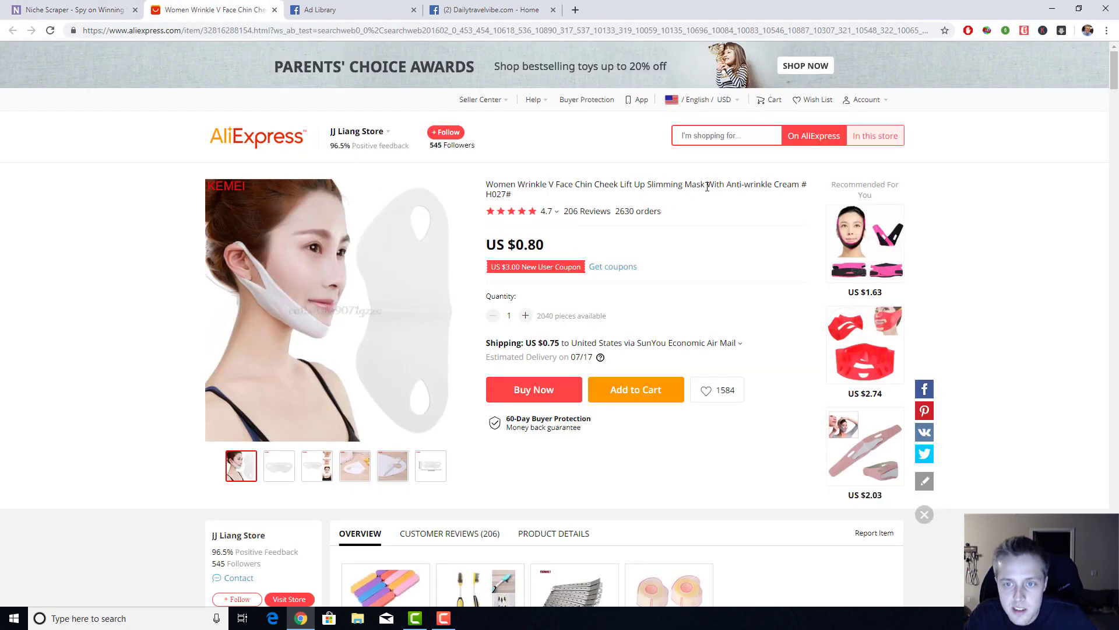
pyautogui.moveTo(707, 187); pyautogui.dragTo(647, 185)
pyautogui.hotkey('ctrl', 'c')
pyautogui.click(79, 10)
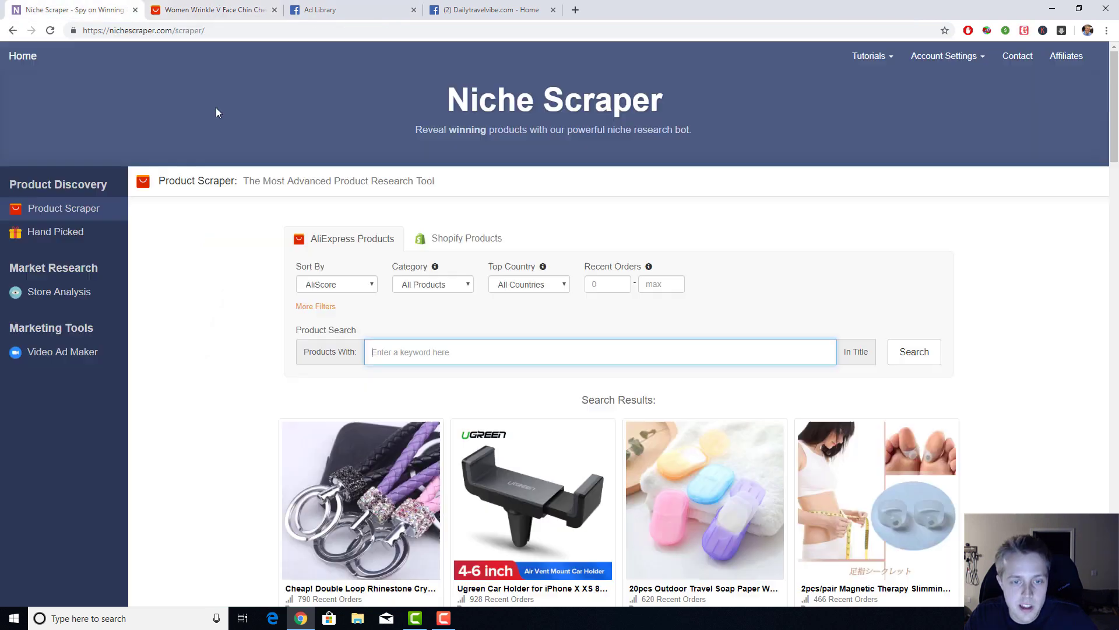
pyautogui.hotkey('ctrl', 'v')
pyautogui.click(906, 361)
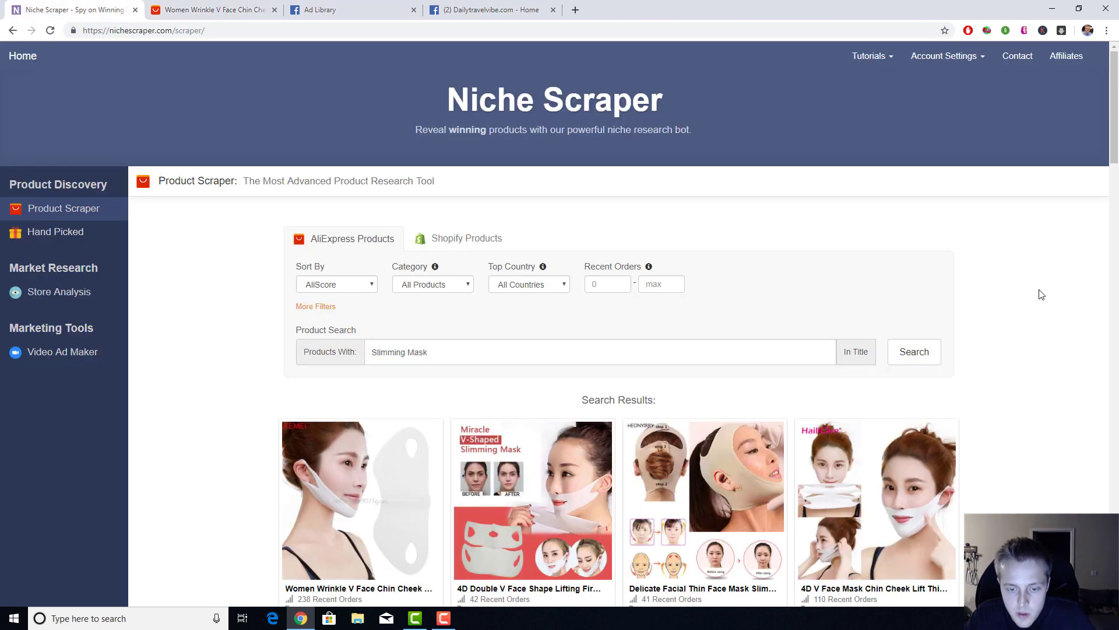
# - Show More Filters and limit the Slimming Mask results to products with video
pyautogui.scroll(-2, 1042, 298)
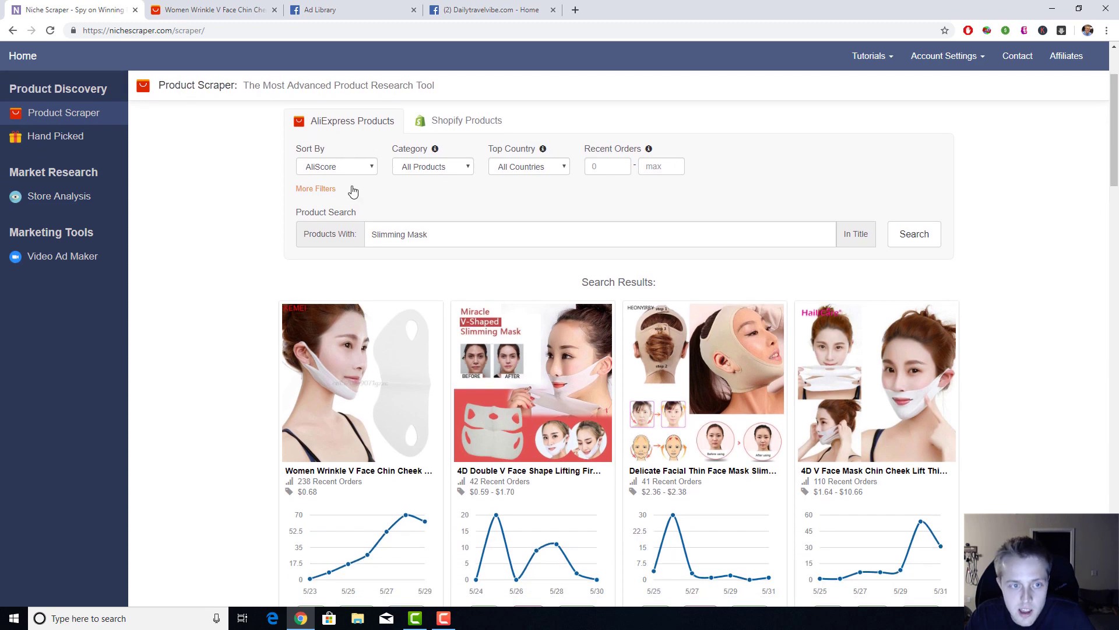
pyautogui.click(323, 188)
pyautogui.click(312, 269)
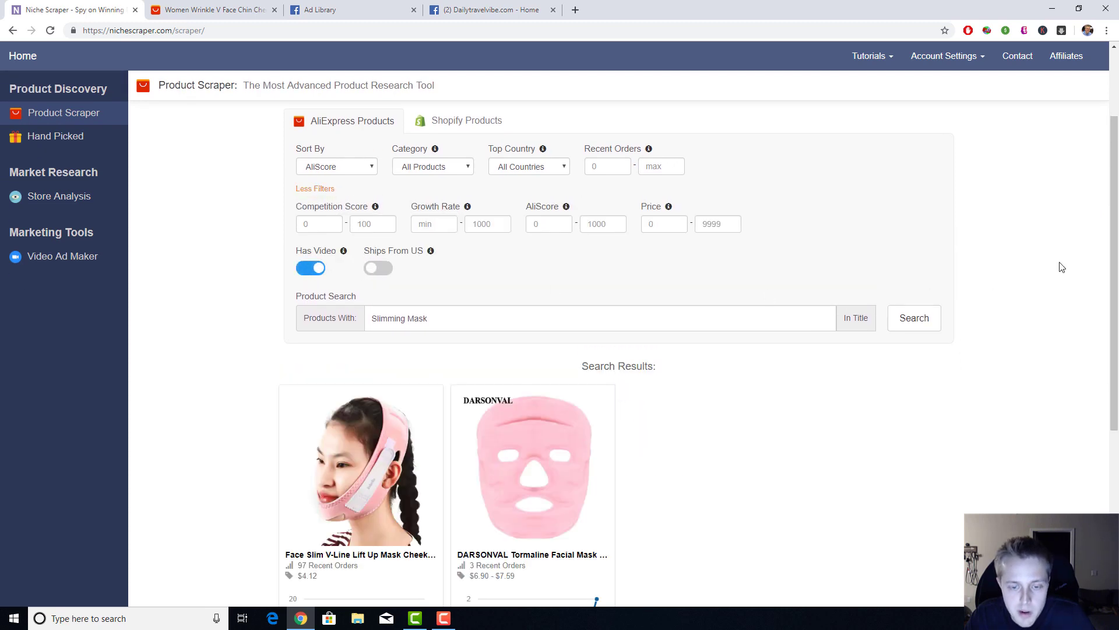
pyautogui.scroll(-3, 433, 492)
pyautogui.scroll(3, 470, 430)
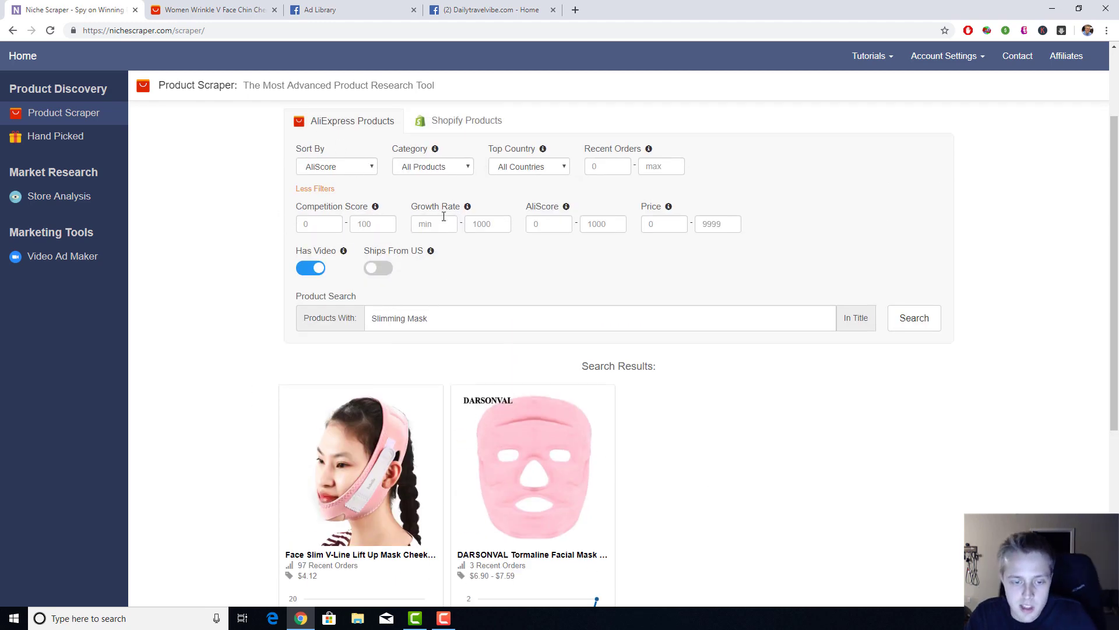
# - Replace the Has Video filter with Ships From US, leaving four masks from $0.59
pyautogui.click(310, 268)
pyautogui.click(377, 268)
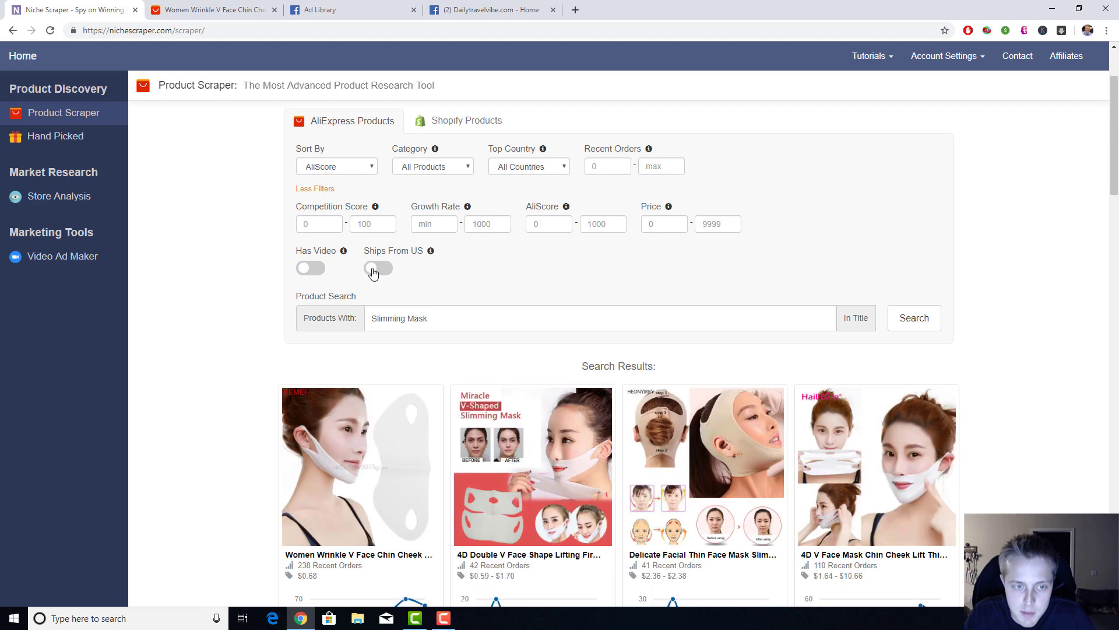
pyautogui.scroll(-2, 268, 291)
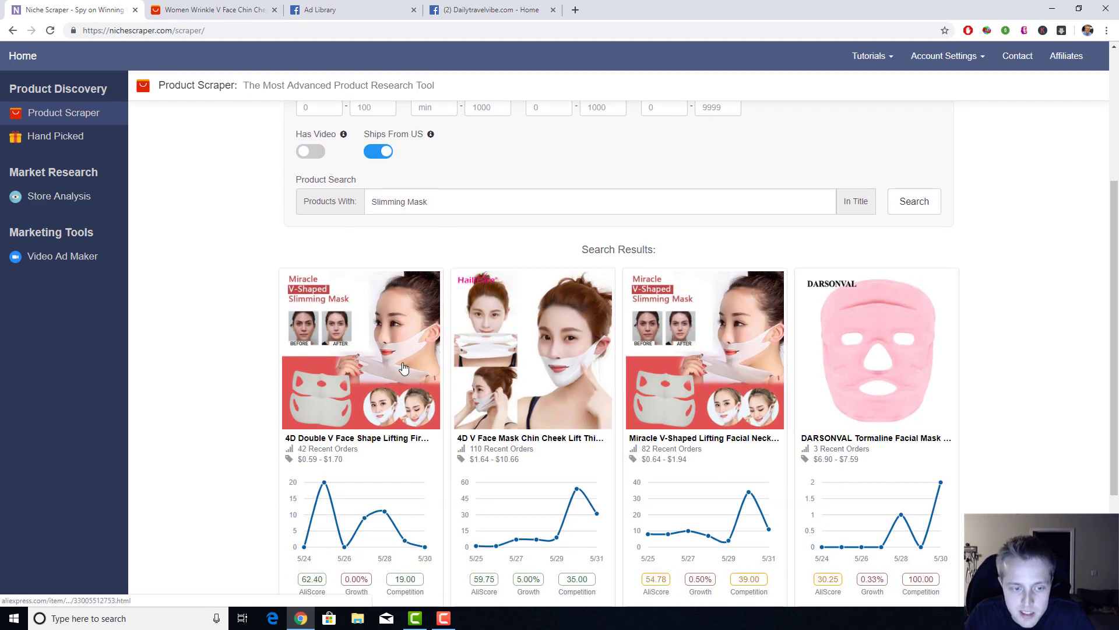
pyautogui.moveTo(380, 479)
# - Open the first US-shipping result's AliExpress page in a new tab and compare it with the results
pyautogui.middleClick(369, 376)
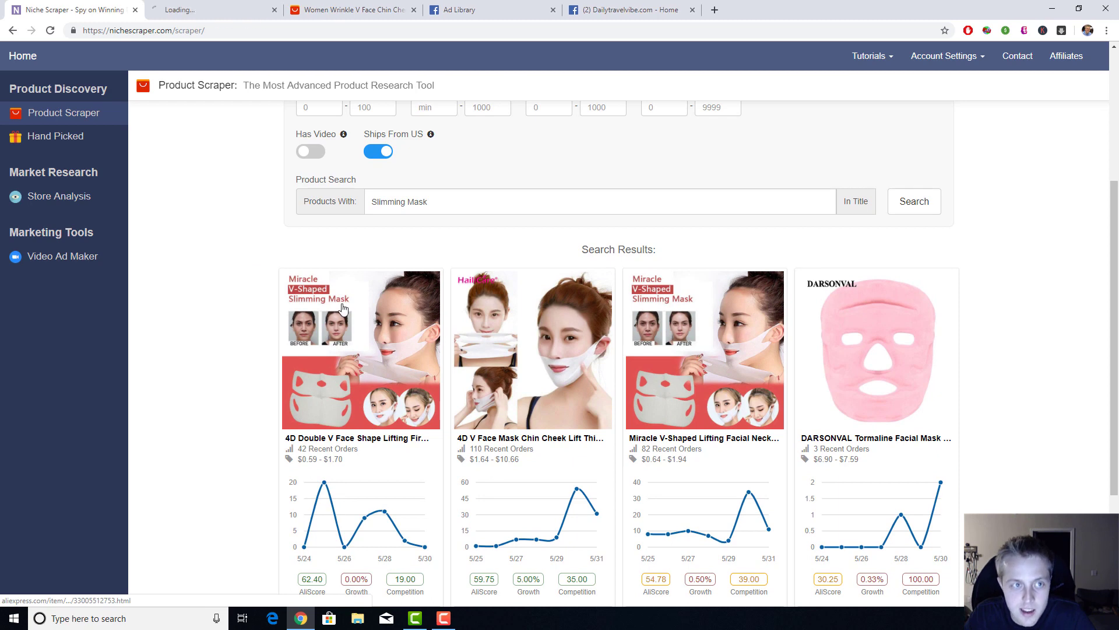
pyautogui.click(230, 14)
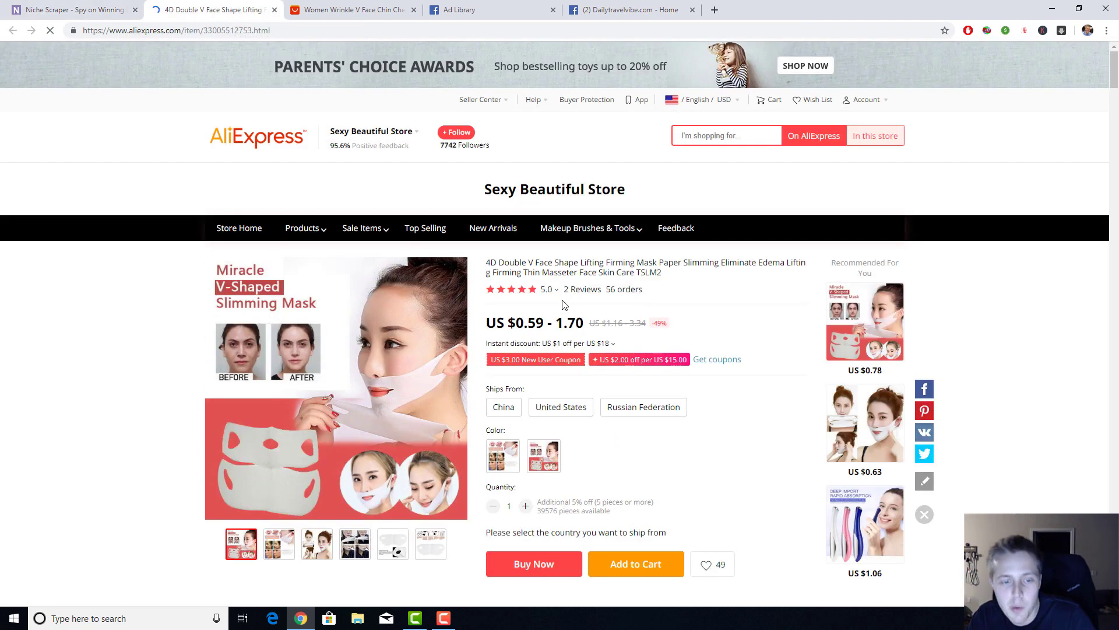
pyautogui.click(86, 7)
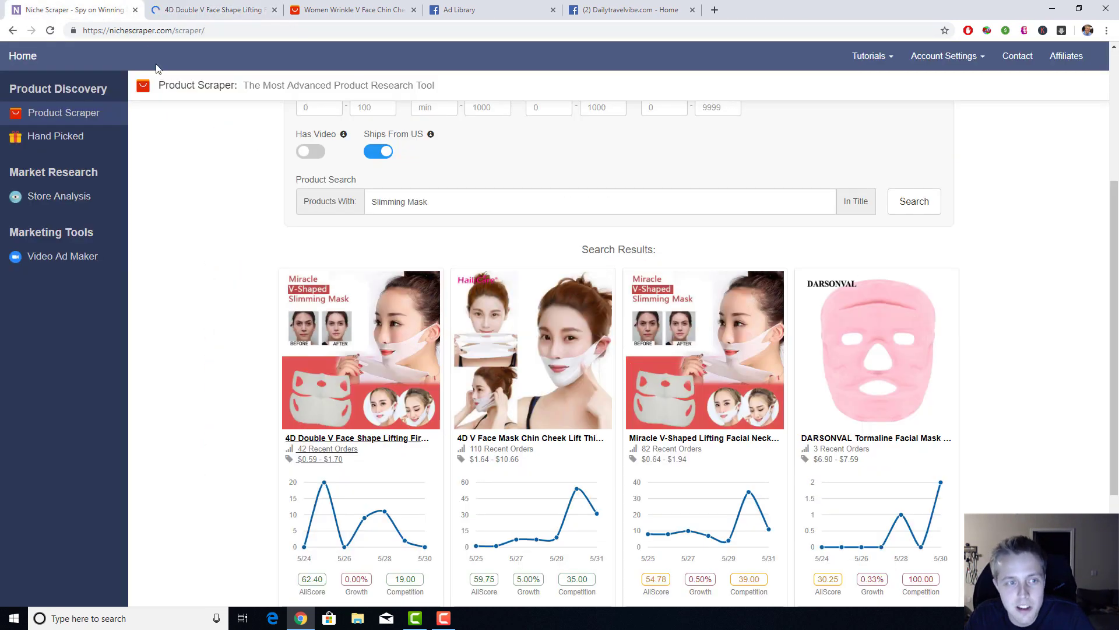
pyautogui.scroll(2, 233, 239)
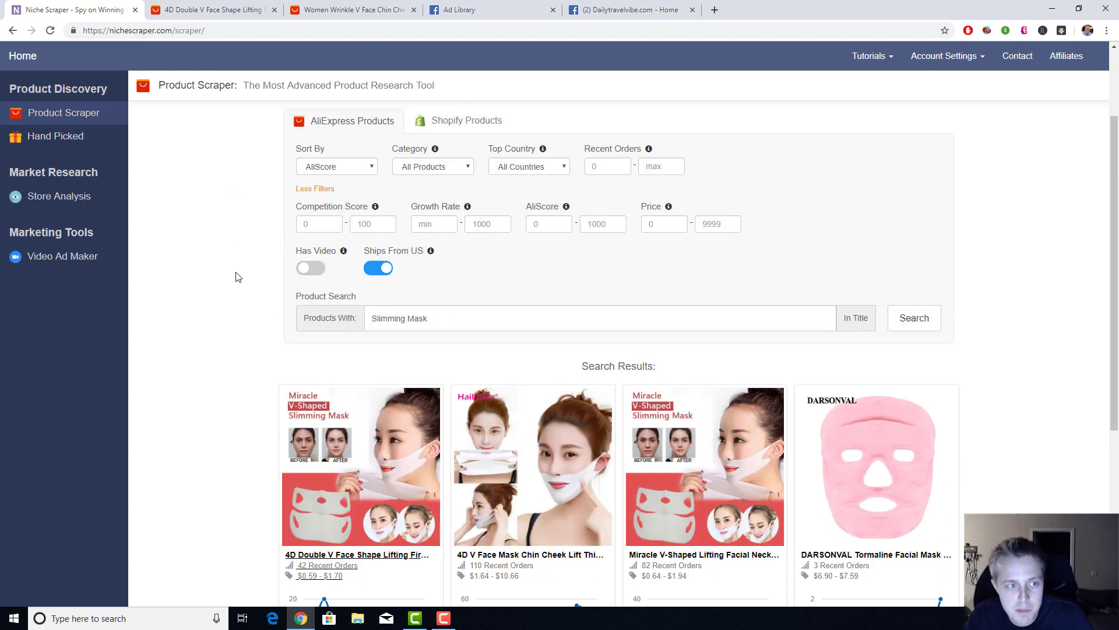
pyautogui.scroll(2, 245, 291)
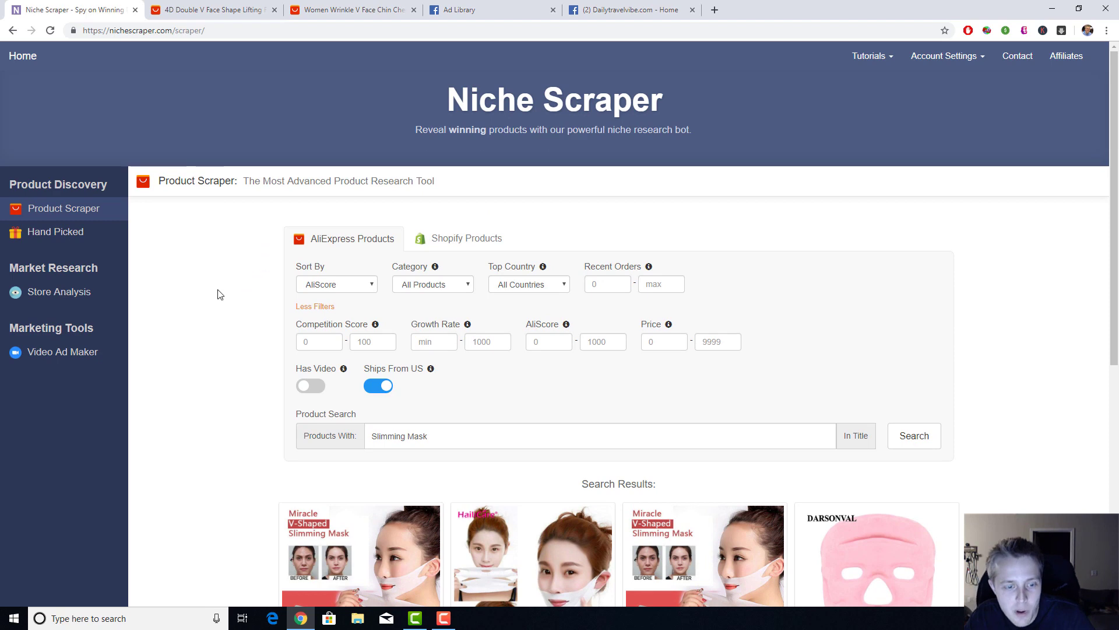
pyautogui.scroll(-7, 249, 302)
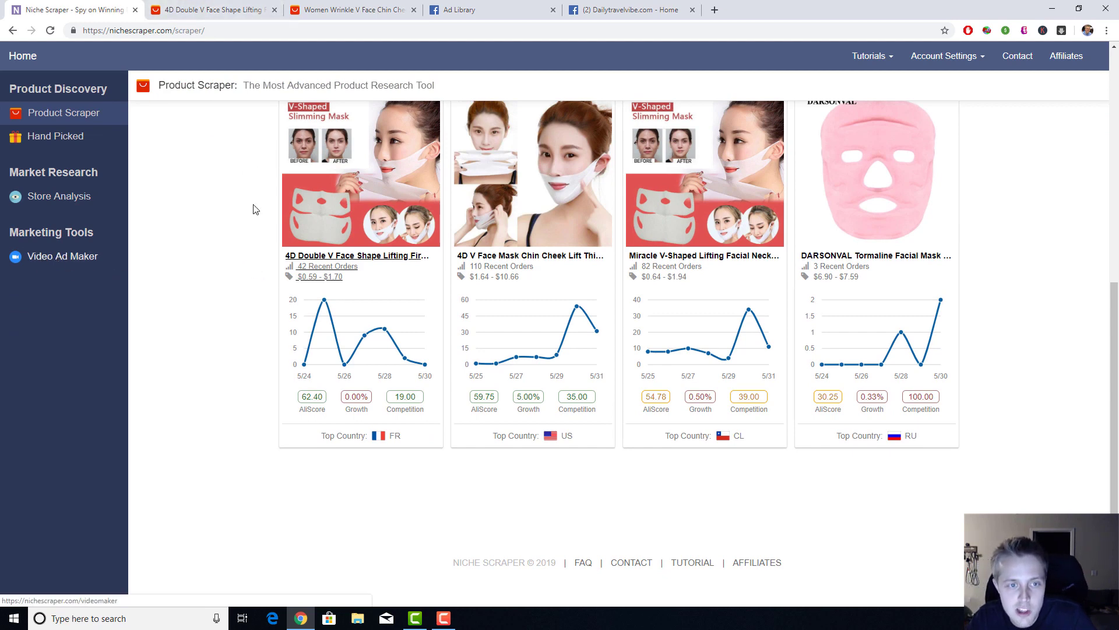
pyautogui.hotkey('ctrl', 'Tab')
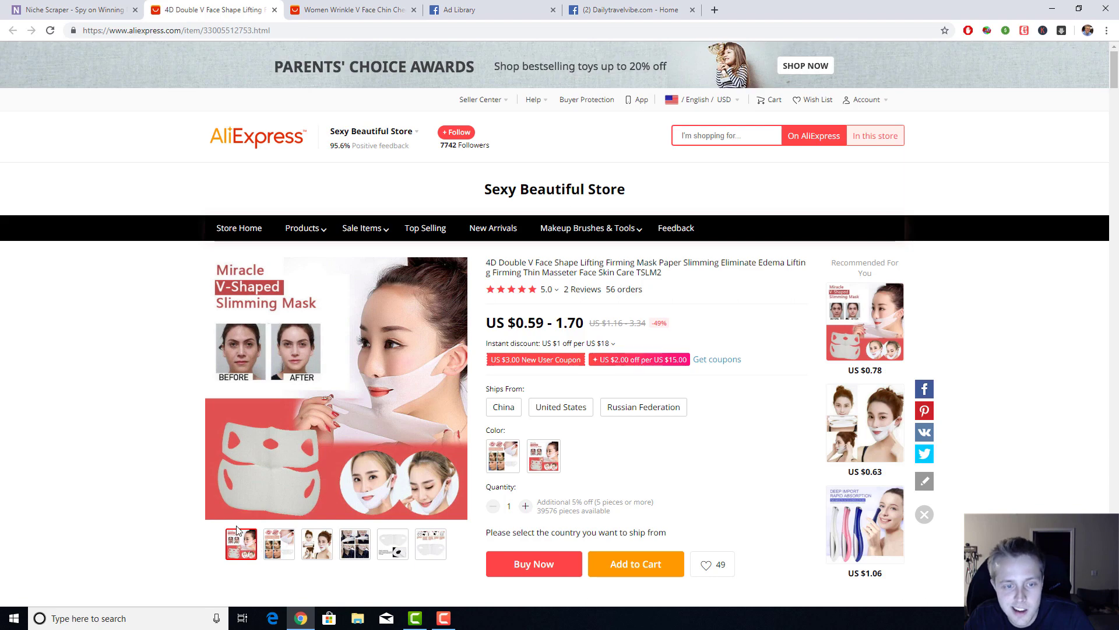
pyautogui.click(39, 5)
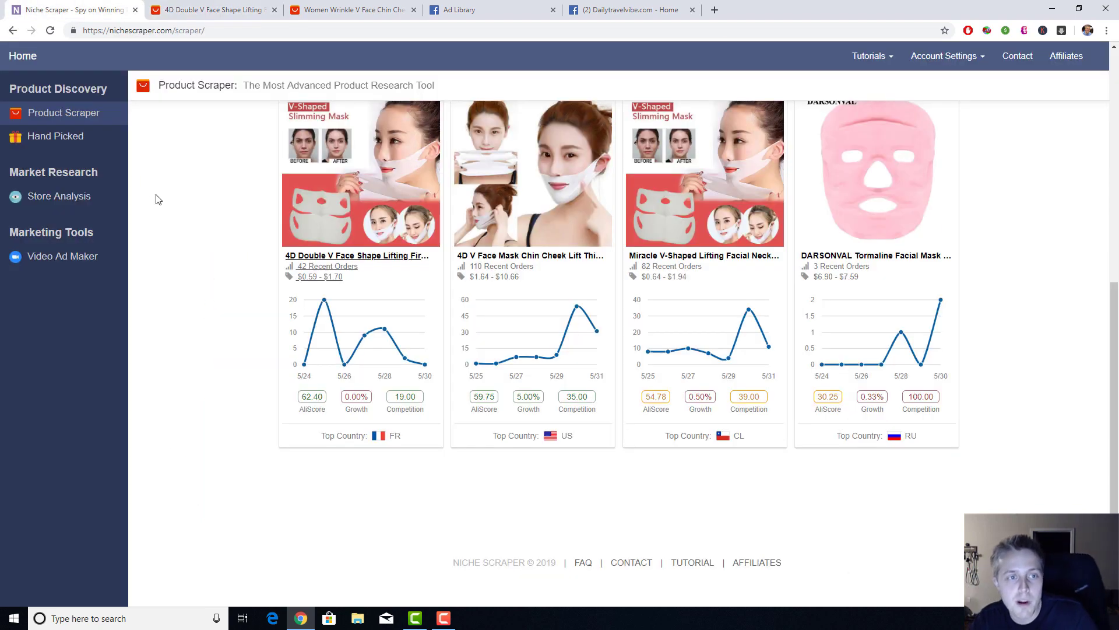
pyautogui.scroll(6, 217, 251)
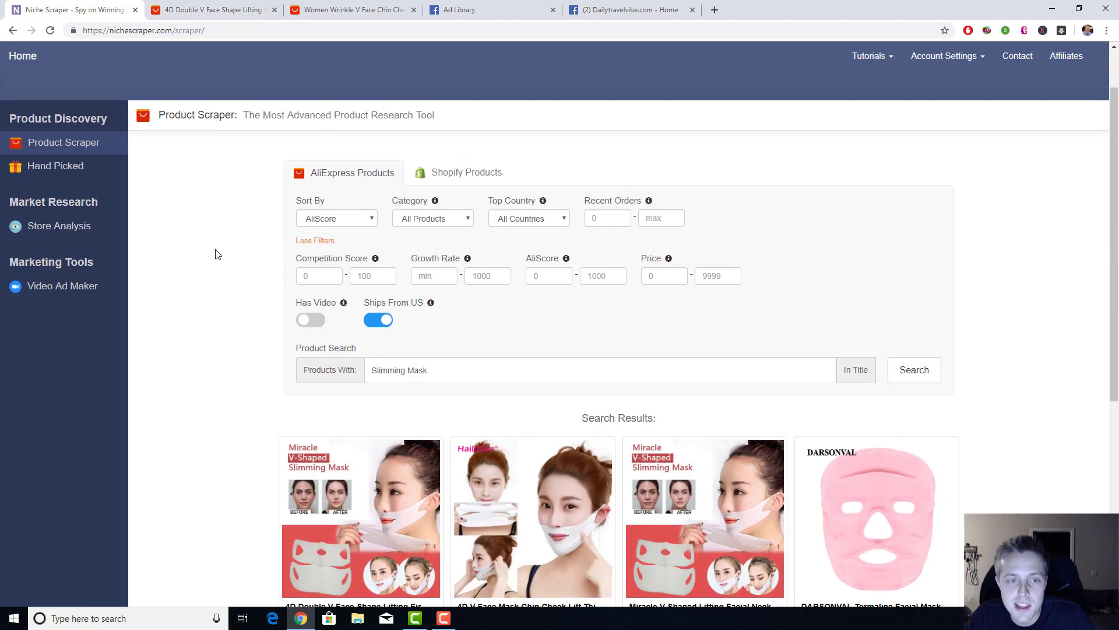